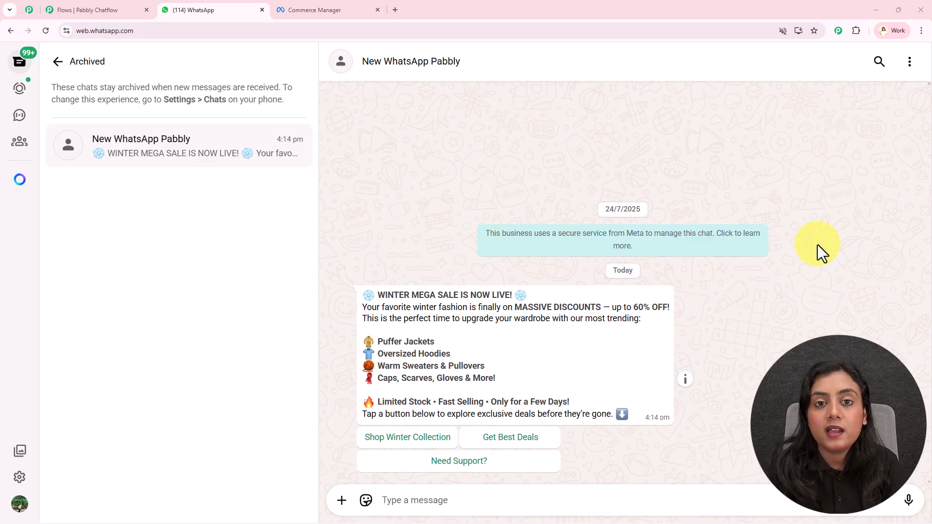
Step: Switch to Pabbly Chatflow and examine the winter sale flow from its trigger to the connected message nodes
click(112, 11)
scroll(718, 199, down, 5)
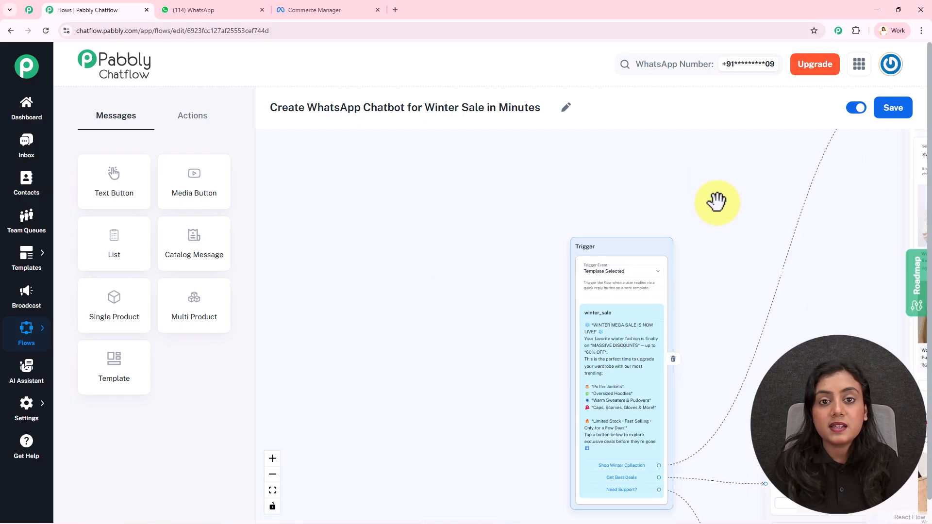
drag(721, 183, 455, 231)
scroll(416, 196, down, 1)
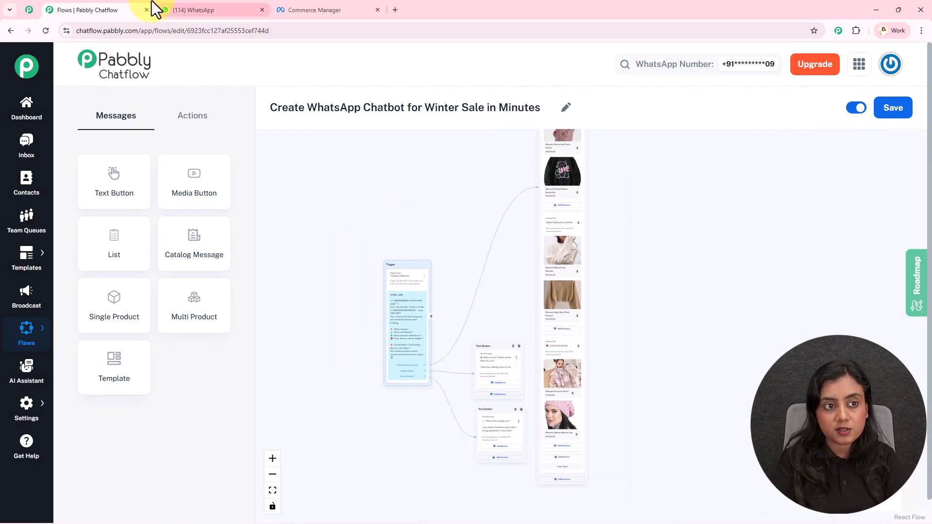
Step: In the WhatsApp Web chat, answer the winter sale message with Shop Winter Collection and browse the items in the received product list
click(199, 10)
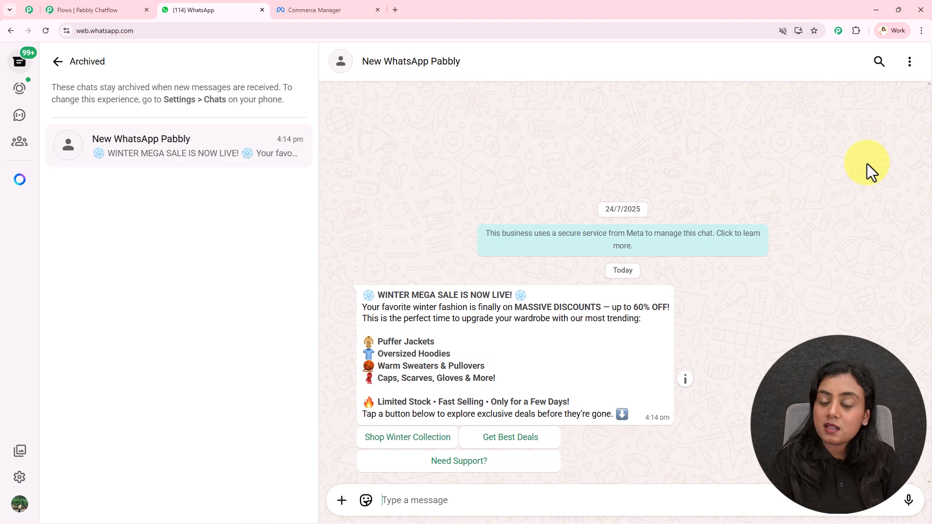
drag(367, 297, 653, 414)
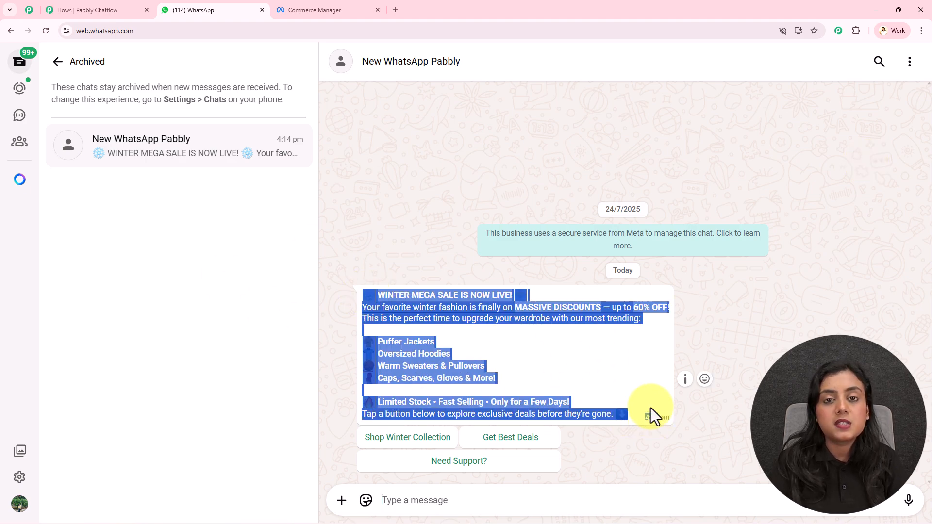
click(616, 380)
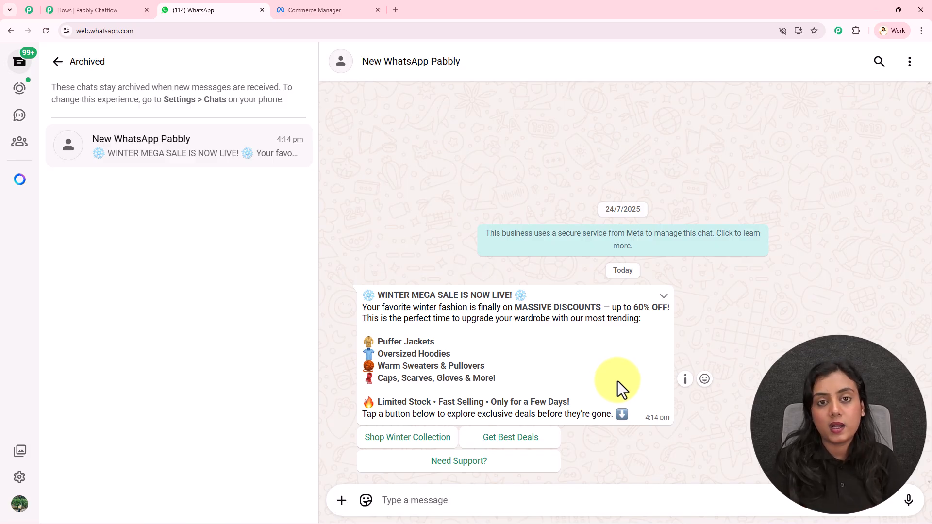
click(399, 439)
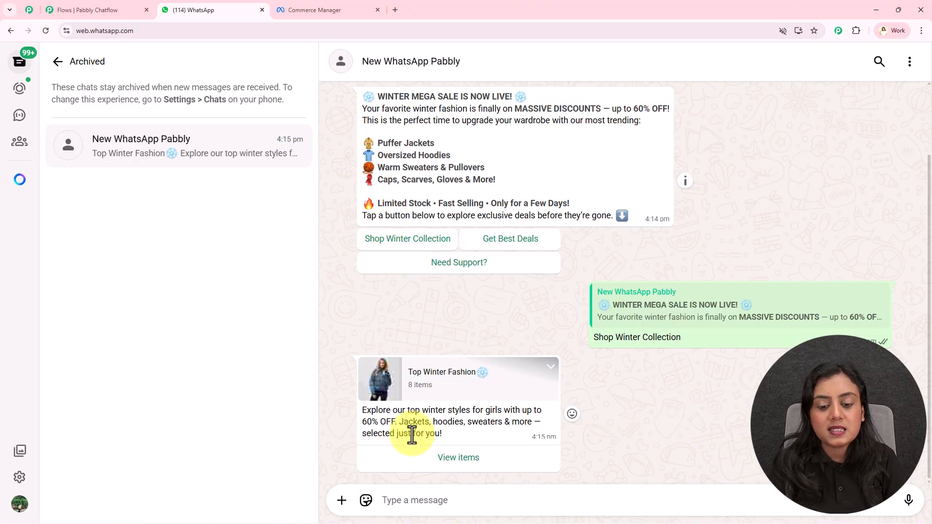
click(479, 467)
scroll(731, 217, down, 4)
scroll(732, 216, up, 4)
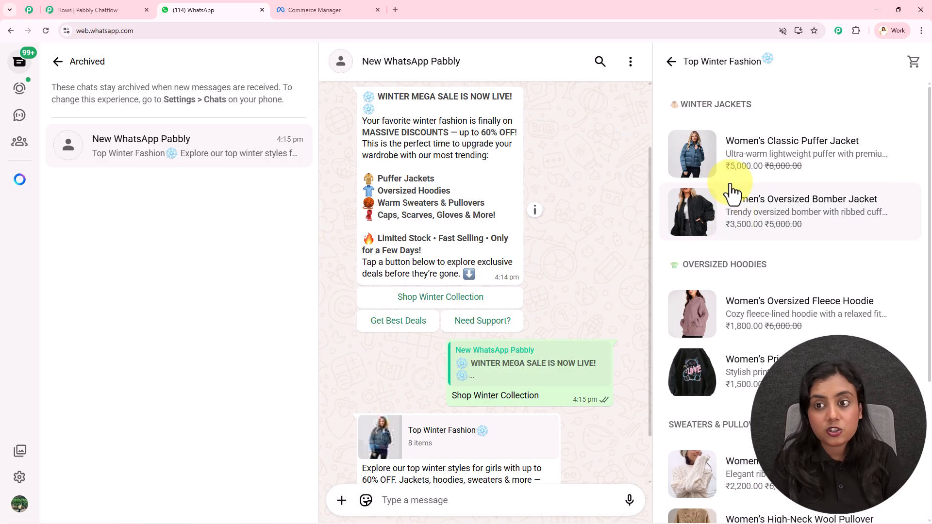
Step: Close the Top Winter Fashion item list and answer the winter sale message with Get Best Deals
click(672, 63)
click(502, 241)
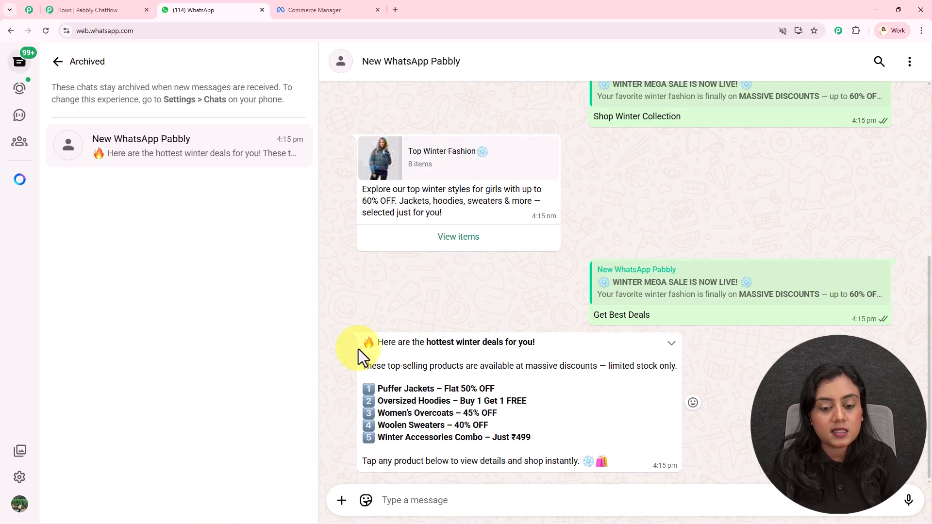
drag(638, 460, 368, 342)
click(446, 374)
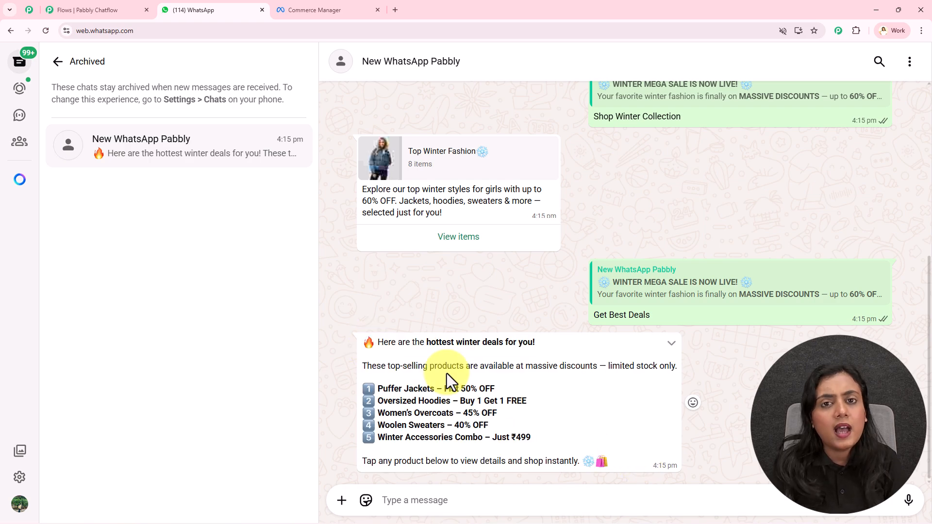
Step: Answer the winter sale message with Need Support? and review the chatbot's replies in the chat
scroll(446, 373, up, 4)
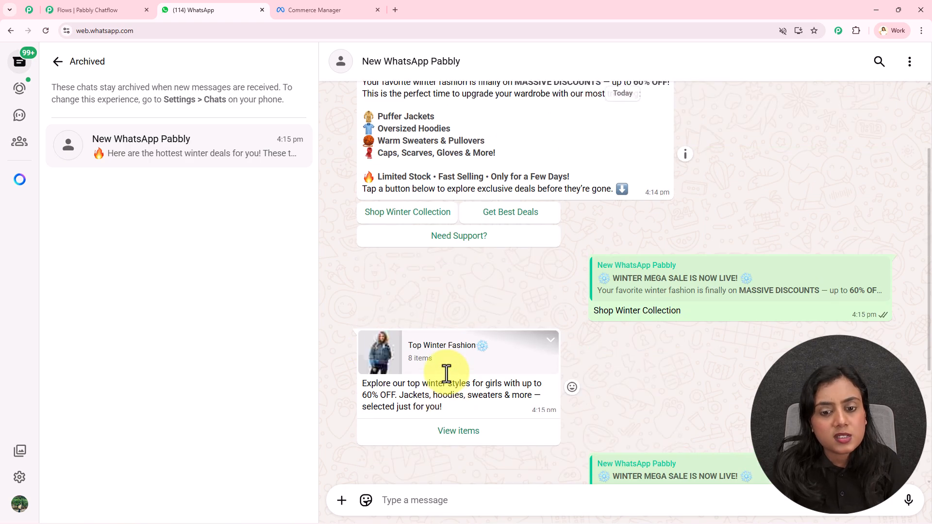
click(478, 237)
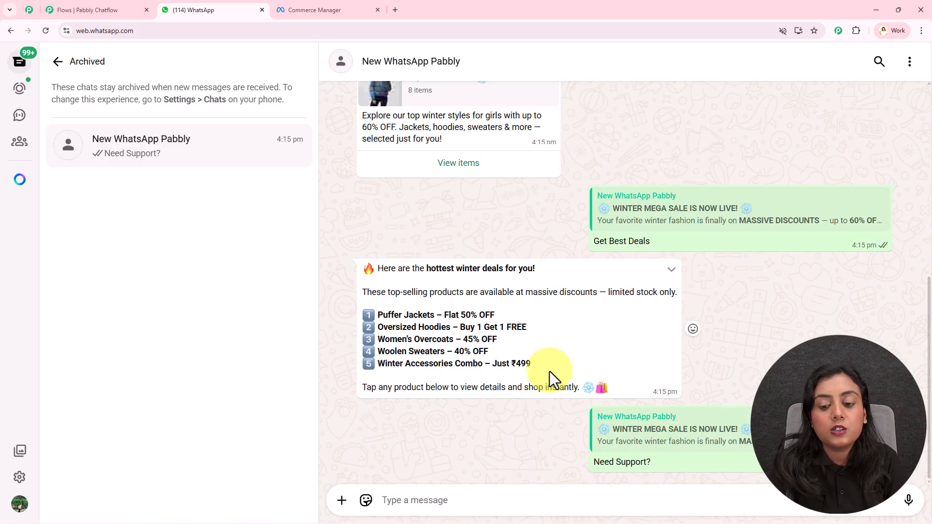
drag(643, 462, 458, 377)
click(535, 384)
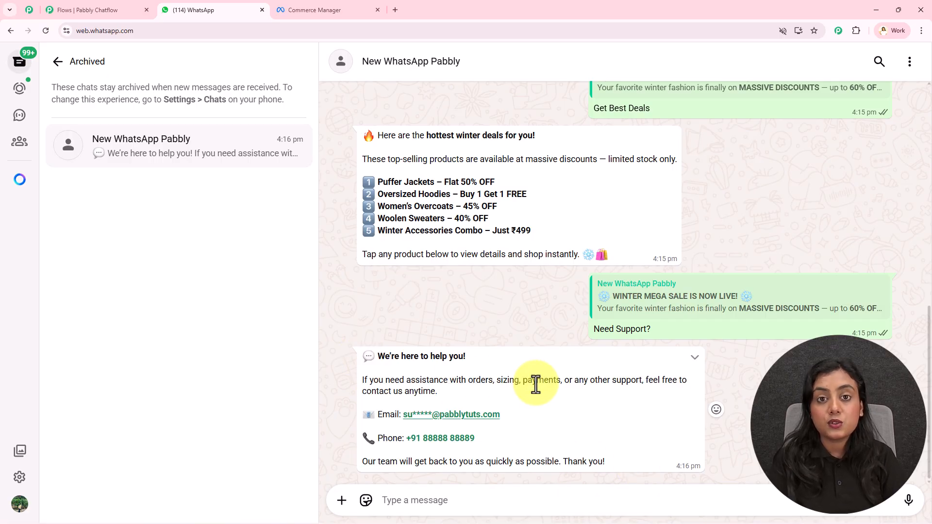
scroll(536, 385, up, 9)
scroll(536, 385, down, 5)
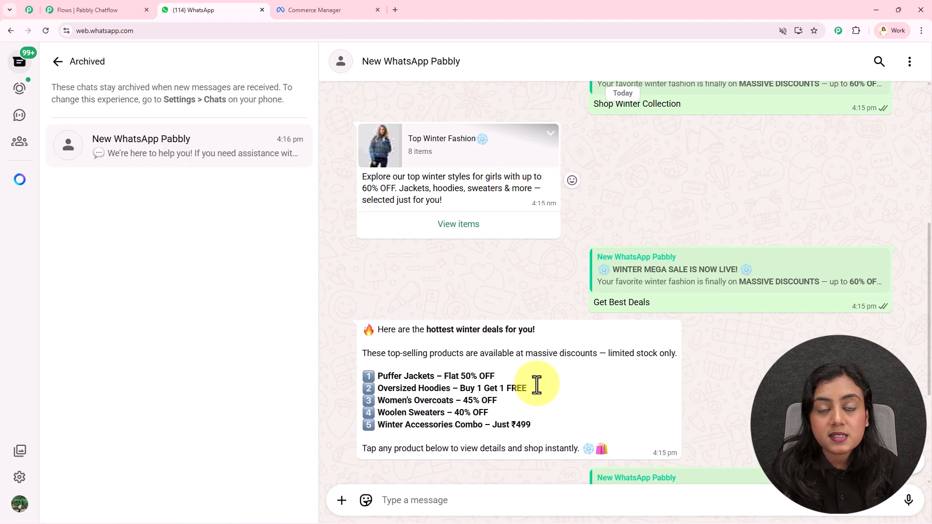
scroll(536, 385, down, 4)
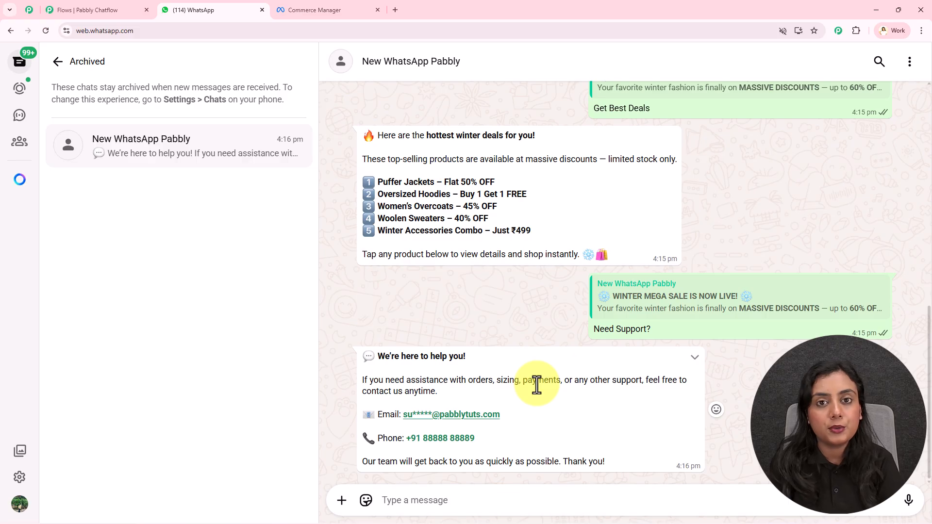
Step: Close the finished flow's page, open the Pabbly Chatflow website in a new tab and place it before the WhatsApp tab
click(127, 9)
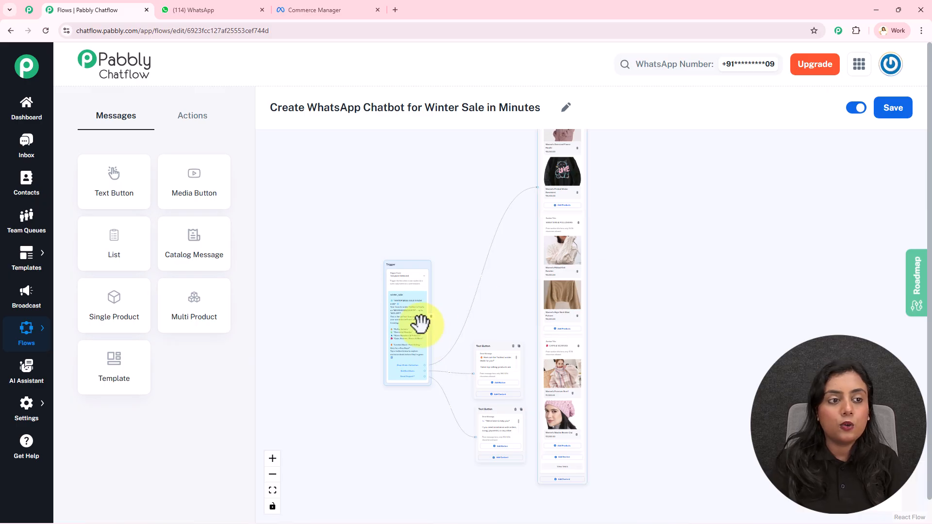
click(146, 10)
key(ctrl+t)
text(ww)
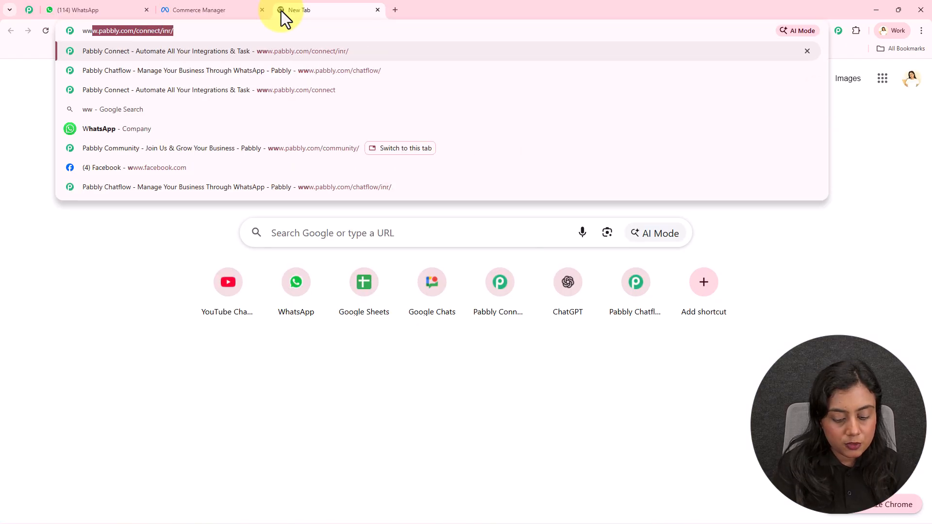
text(w.pabbly.com/)
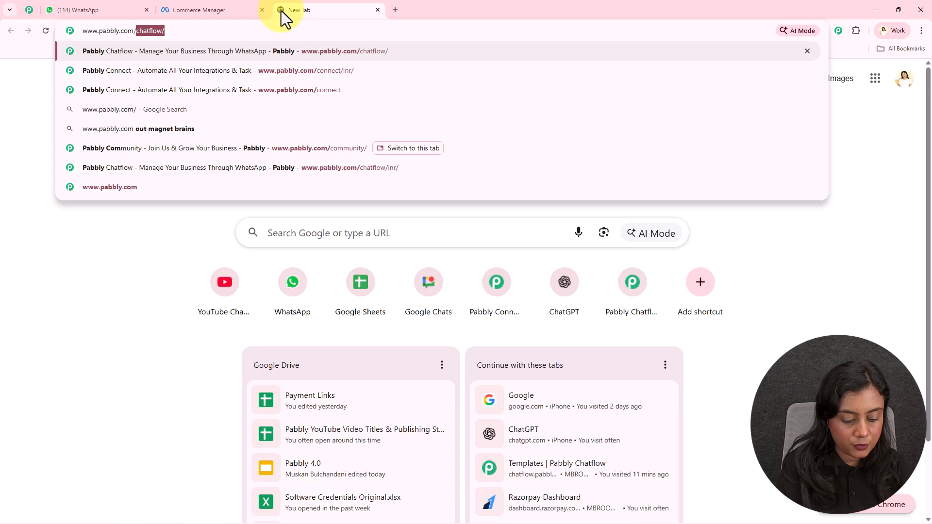
key(Return)
drag(281, 11, 74, 6)
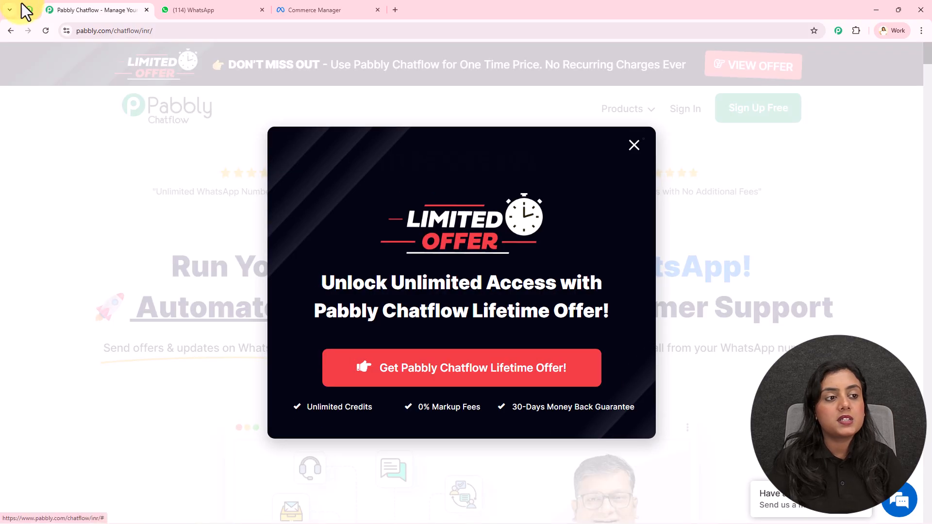
Step: Examine the Pabbly Community page, from its introduction through to the reasons for joining
click(29, 10)
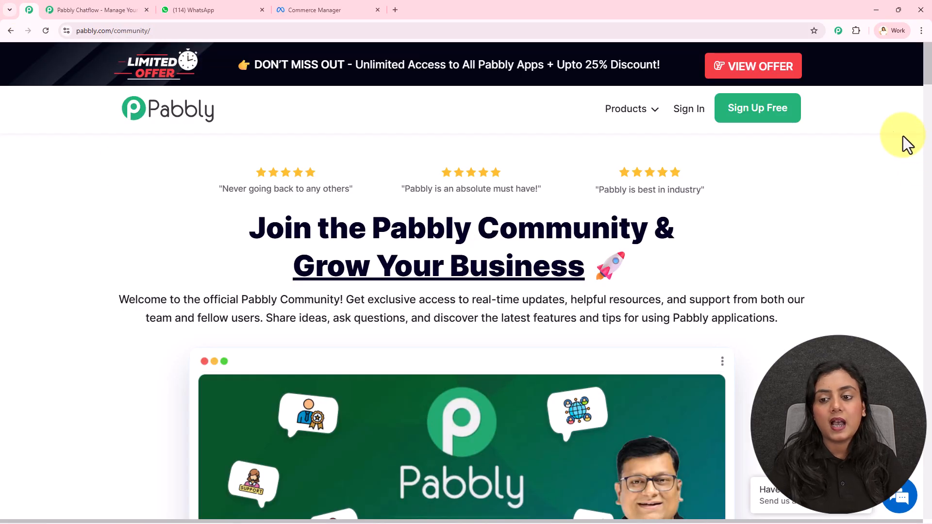
scroll(867, 146, down, 4)
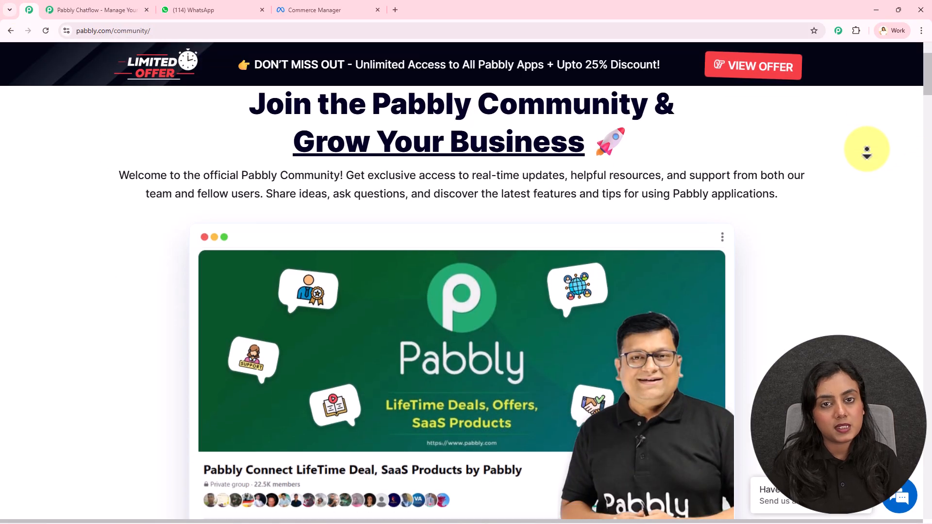
scroll(867, 153, down, 5)
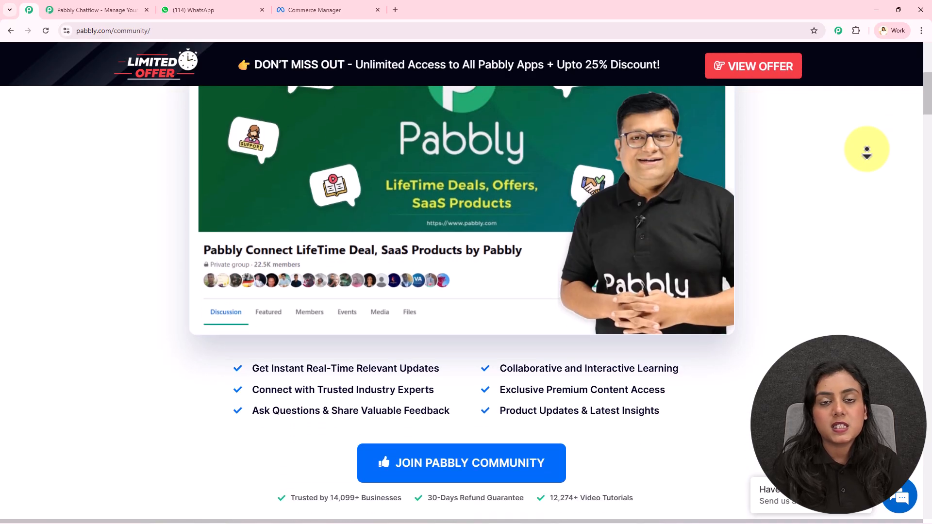
scroll(867, 153, down, 5)
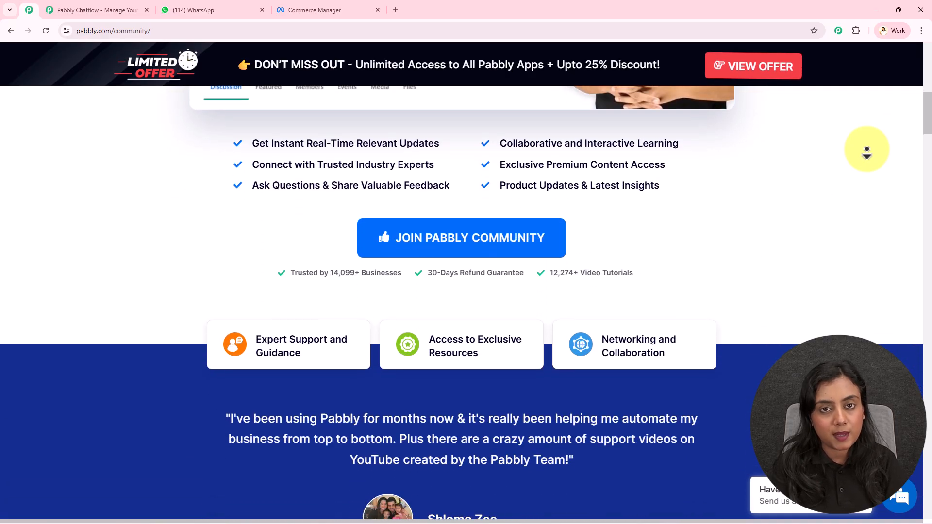
scroll(867, 153, down, 5)
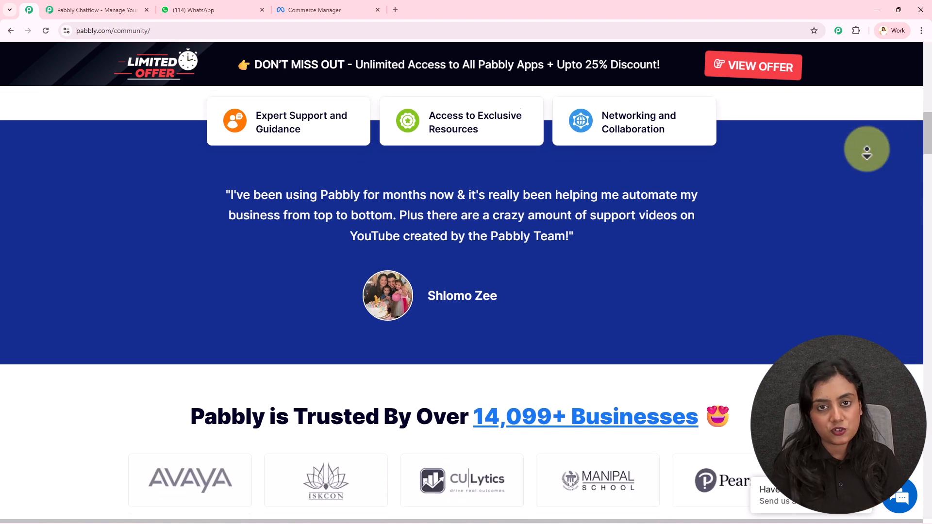
scroll(867, 153, down, 5)
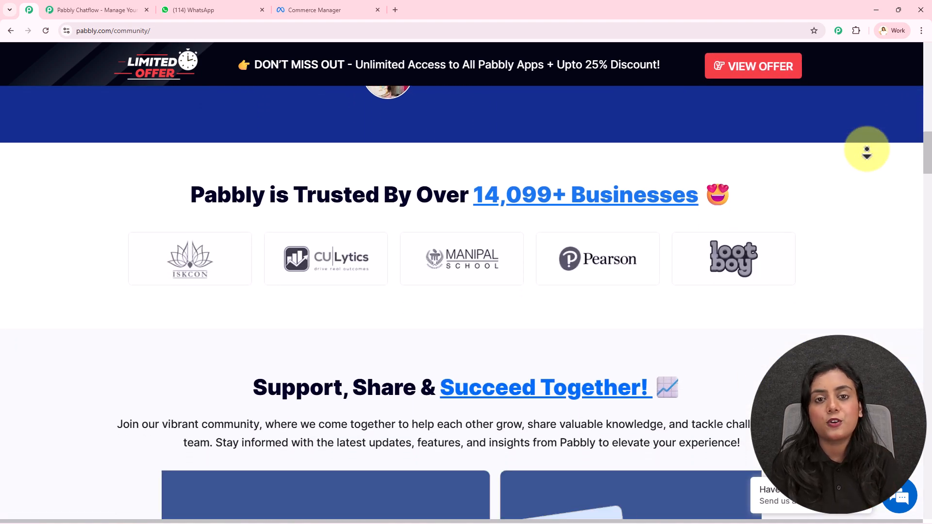
scroll(867, 153, down, 5)
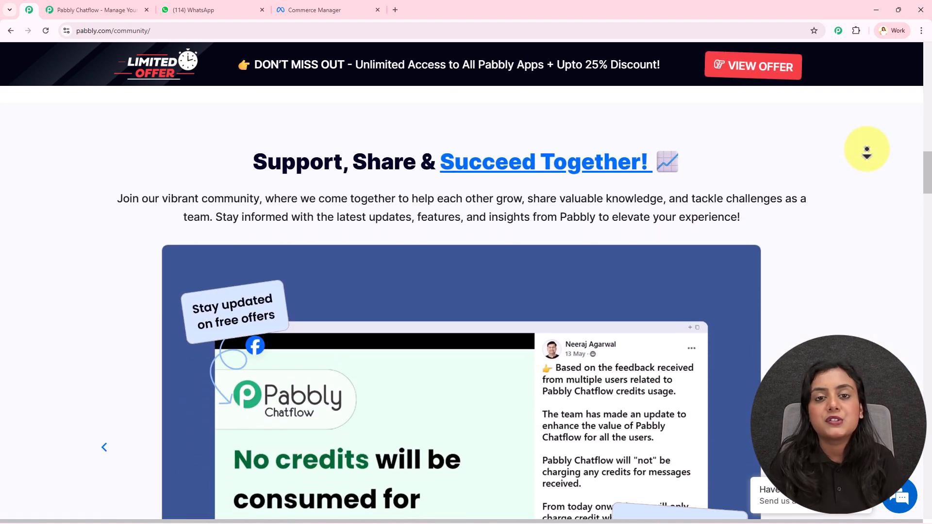
scroll(867, 153, down, 5)
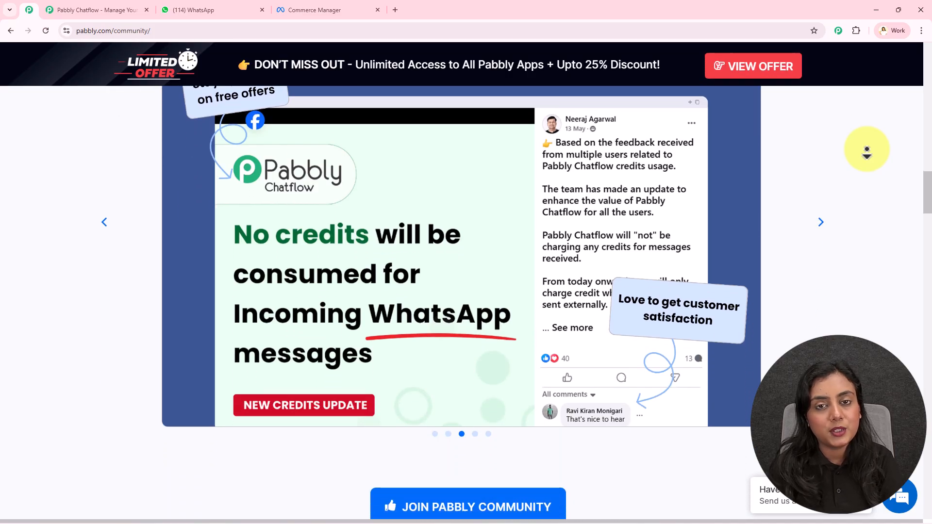
scroll(867, 153, down, 5)
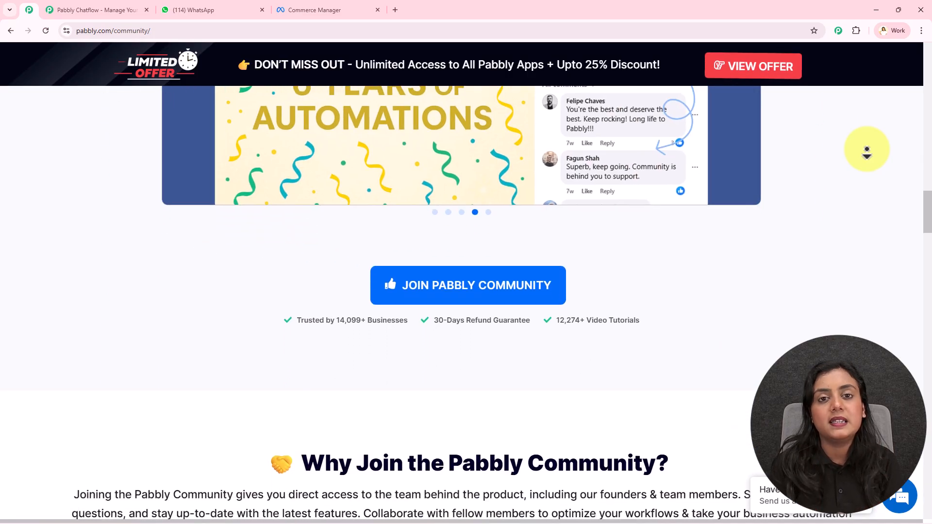
scroll(867, 153, down, 5)
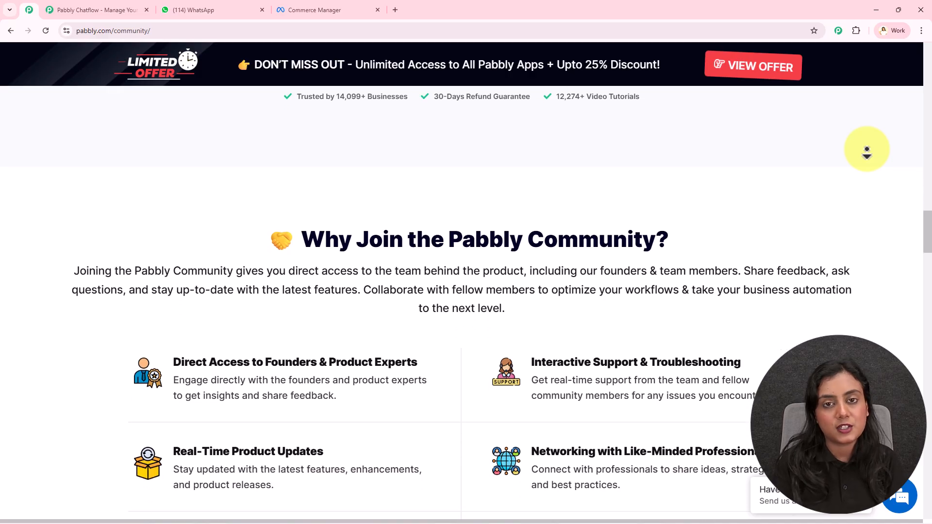
scroll(867, 152, down, 2)
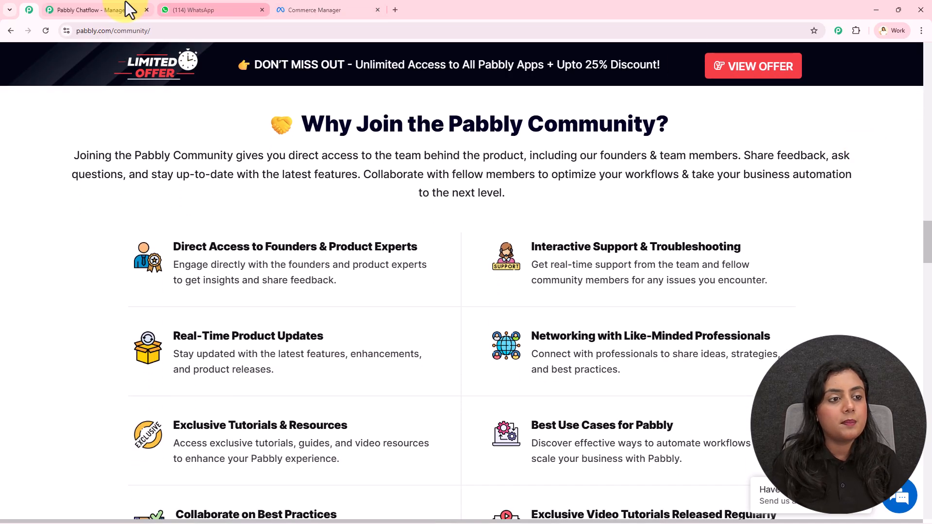
Step: Return to the Pabbly Chatflow website, sign in and access the Pabbly Chatflow application from the list of apps
click(125, 10)
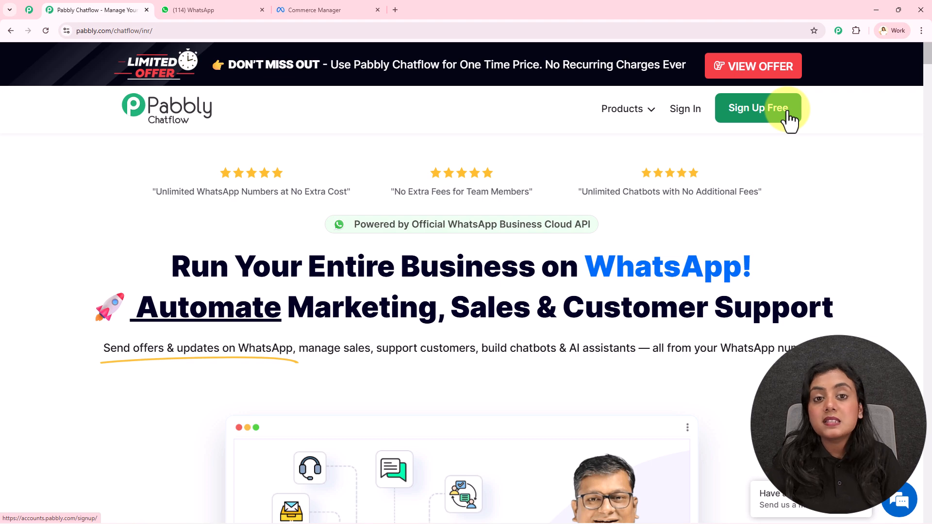
click(682, 111)
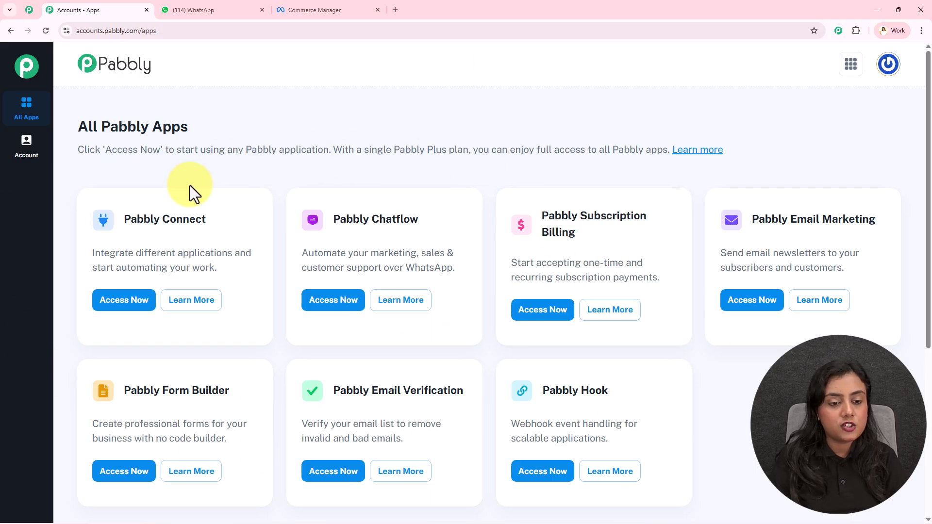
triple_click(355, 221)
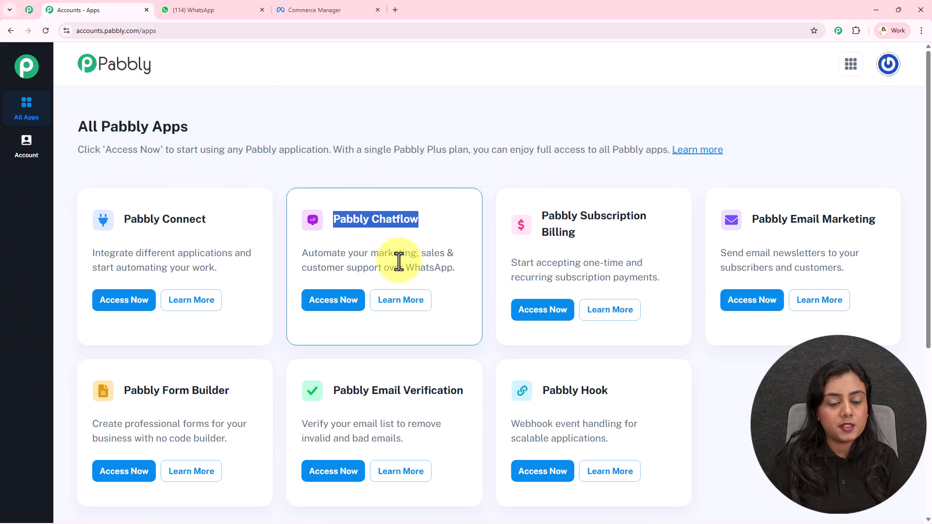
click(351, 319)
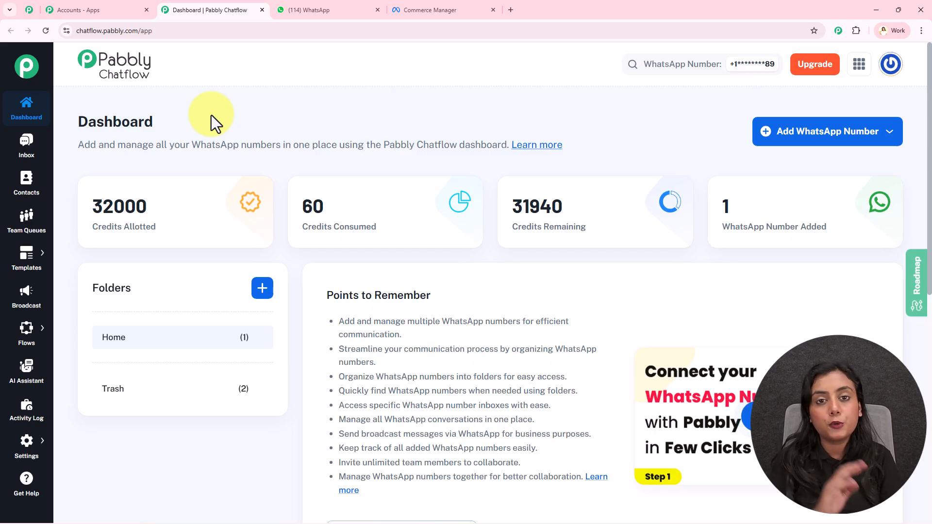
click(825, 139)
click(625, 125)
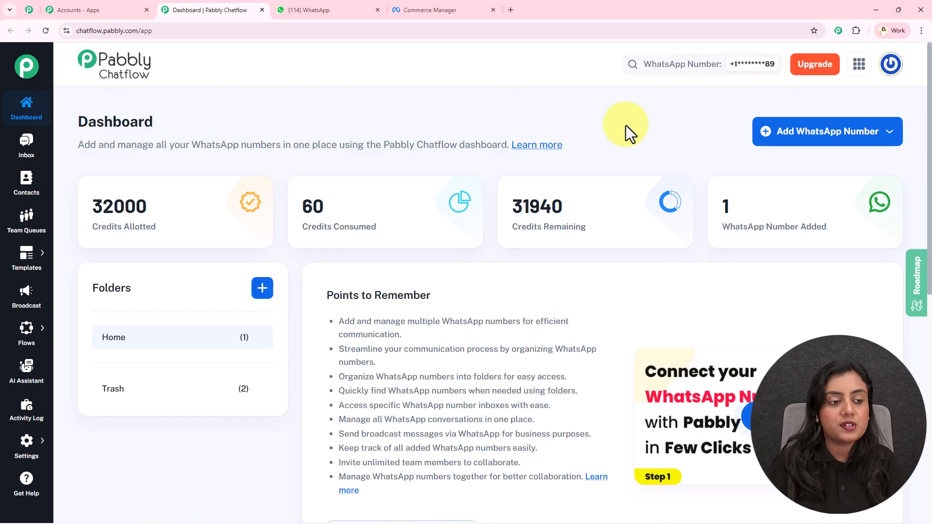
mouse_move(28, 261)
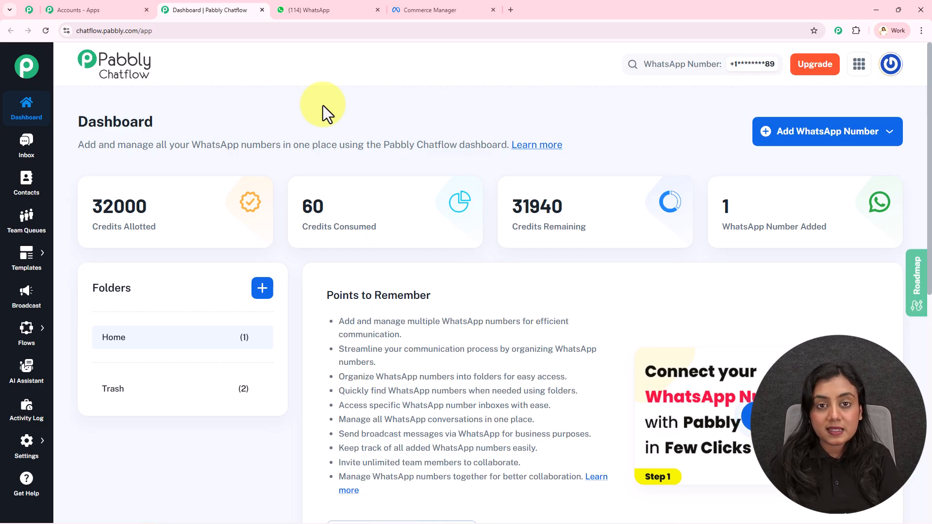
Step: Switch to the WhatsApp chat and review the opening winter sale message with its reply buttons
click(426, 6)
click(333, 6)
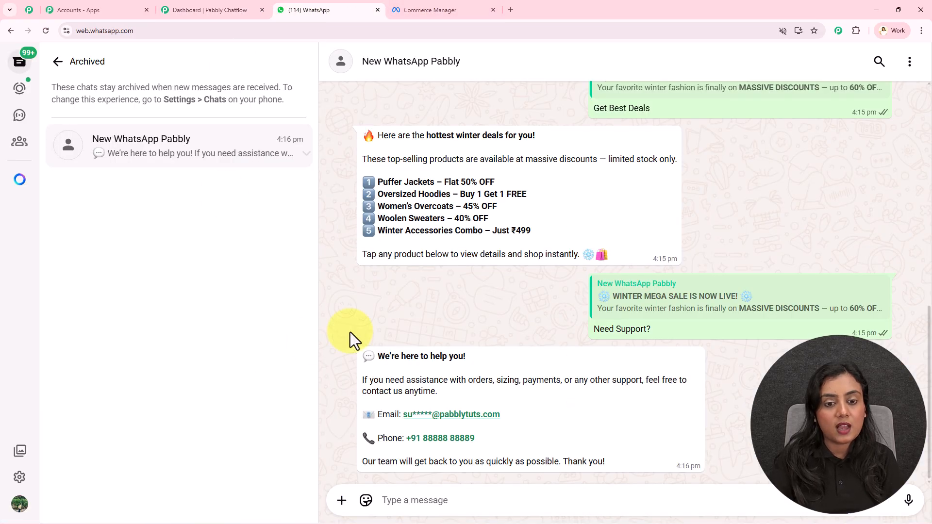
scroll(427, 225, up, 15)
drag(361, 182, 646, 298)
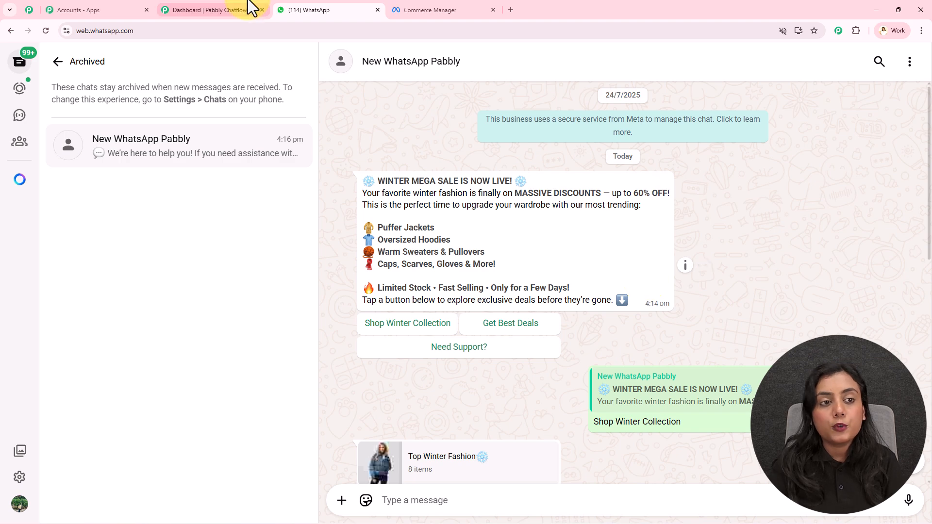
Step: Return to Pabbly Chatflow and start a new message template from the templates list
click(214, 10)
mouse_move(29, 255)
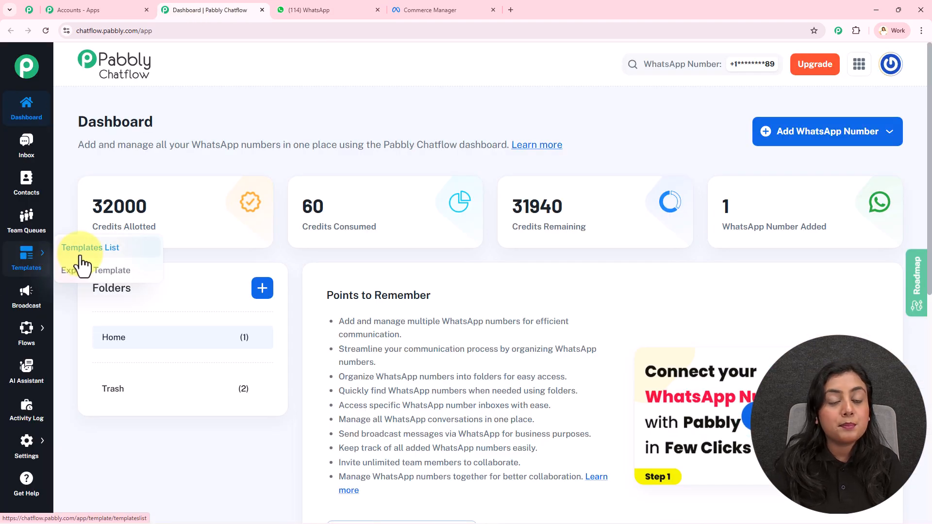
click(81, 257)
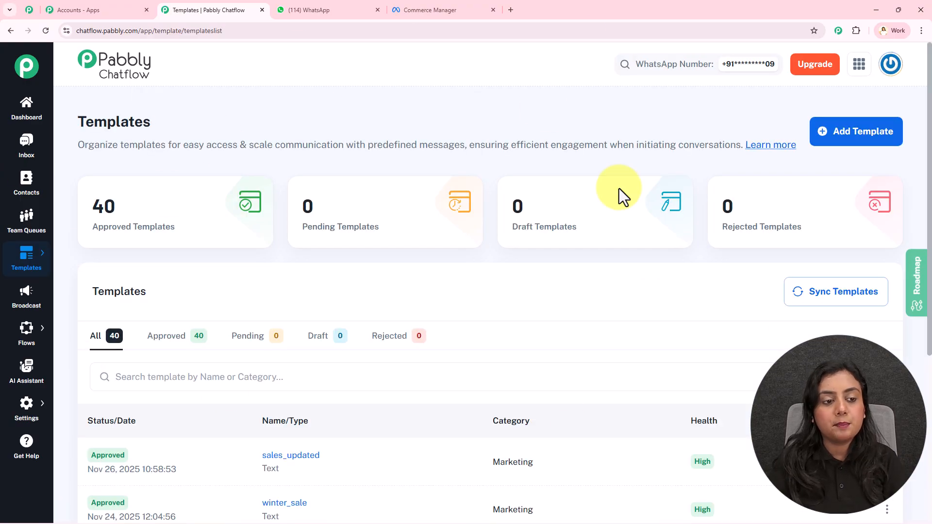
click(882, 140)
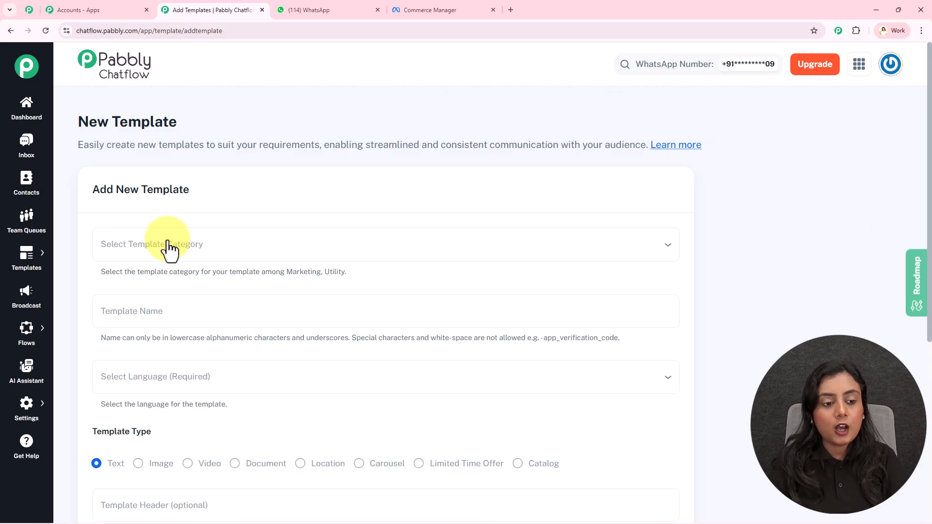
Step: Set the new template's category to Marketing and name the template test_name
click(267, 257)
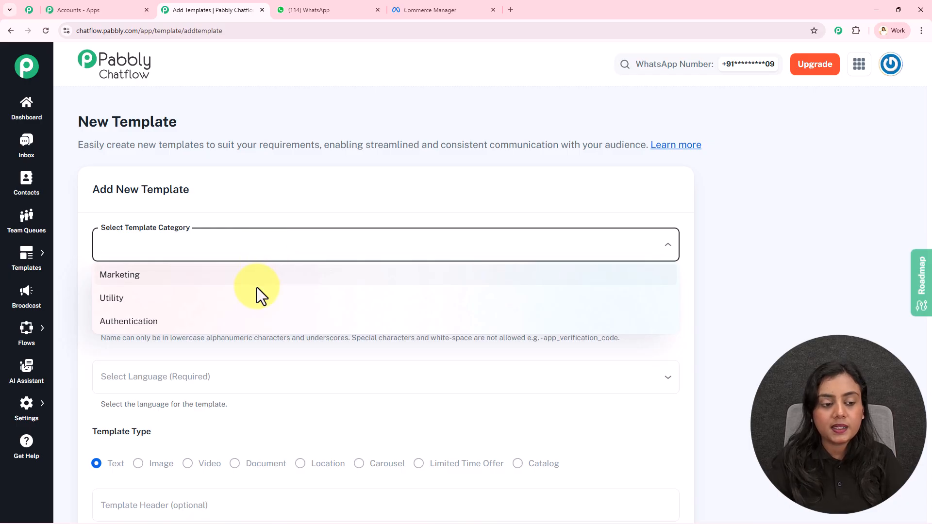
click(253, 275)
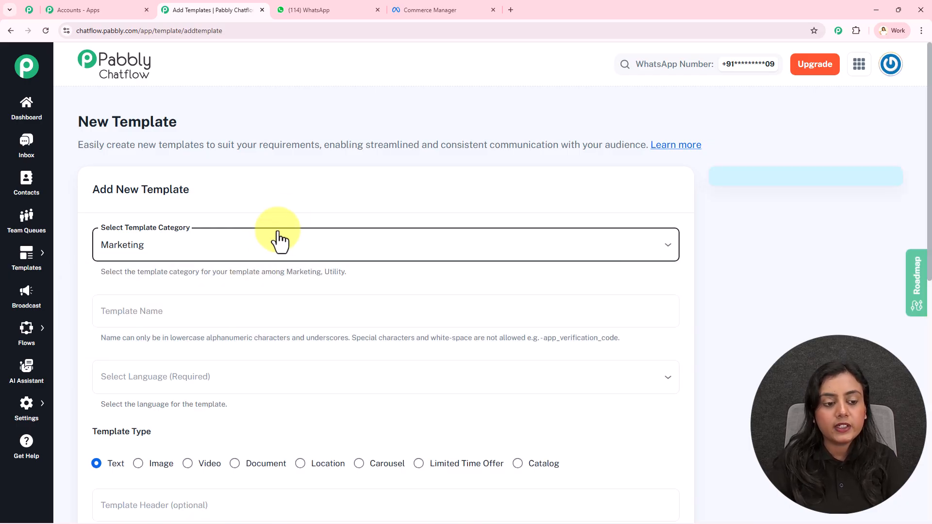
scroll(302, 191, down, 2)
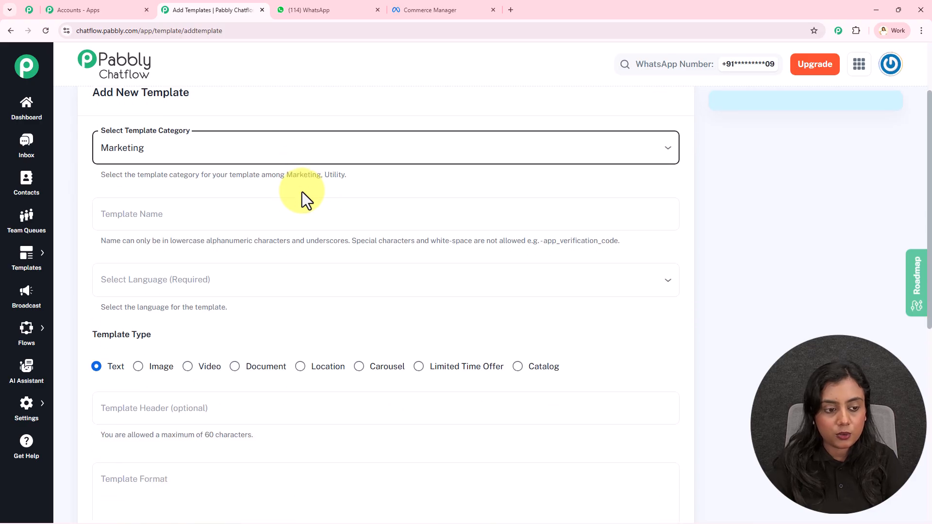
click(282, 210)
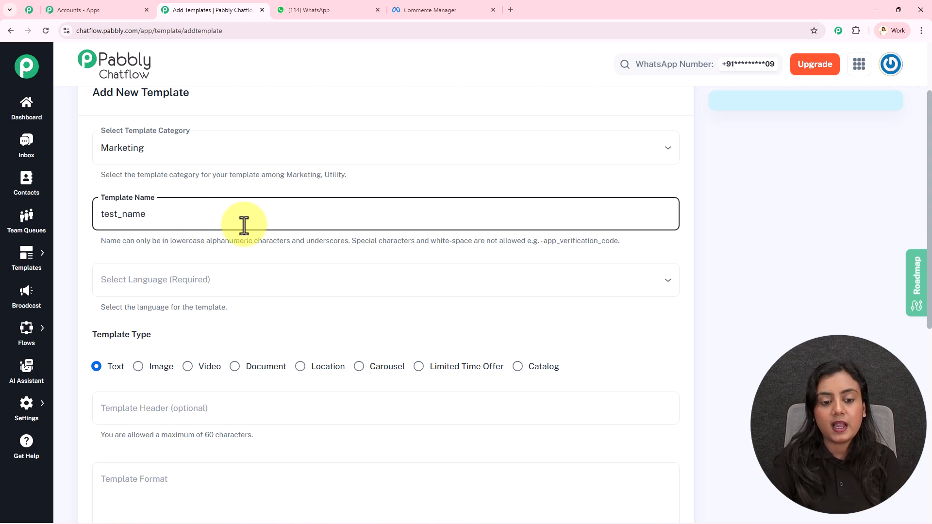
drag(307, 241, 367, 241)
click(367, 241)
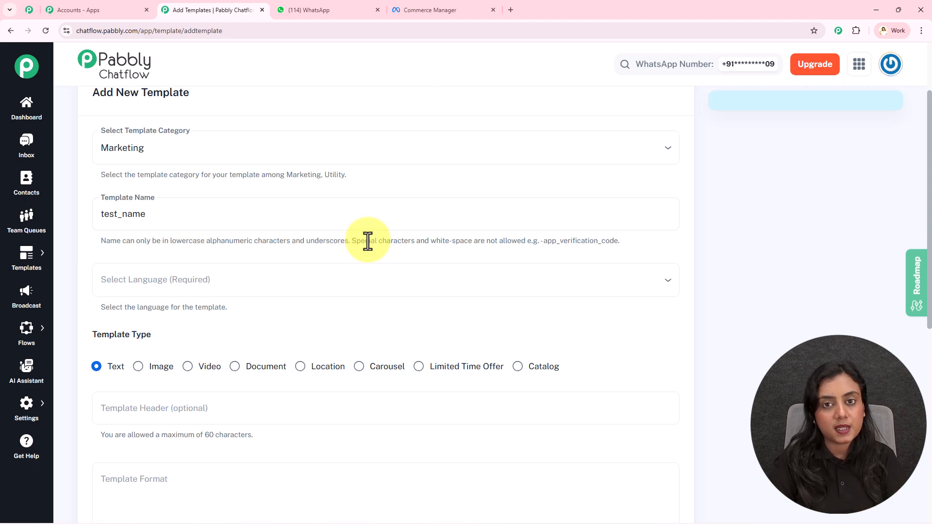
Step: Choose English as the language for the test_name template
scroll(367, 241, down, 2)
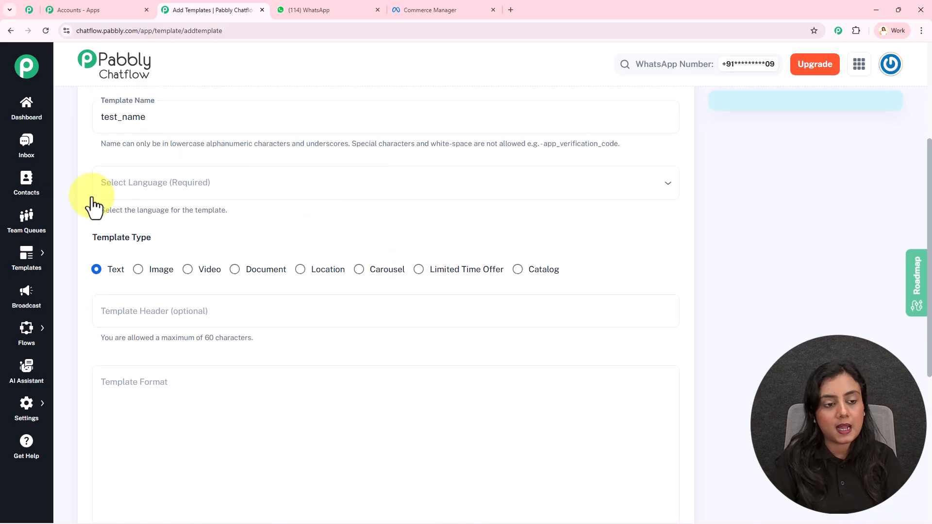
click(297, 192)
key(e)
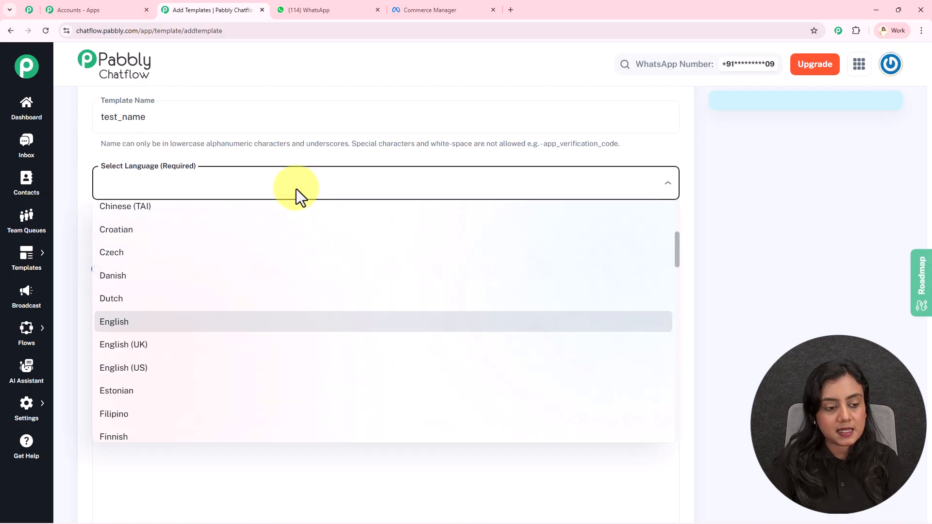
click(176, 321)
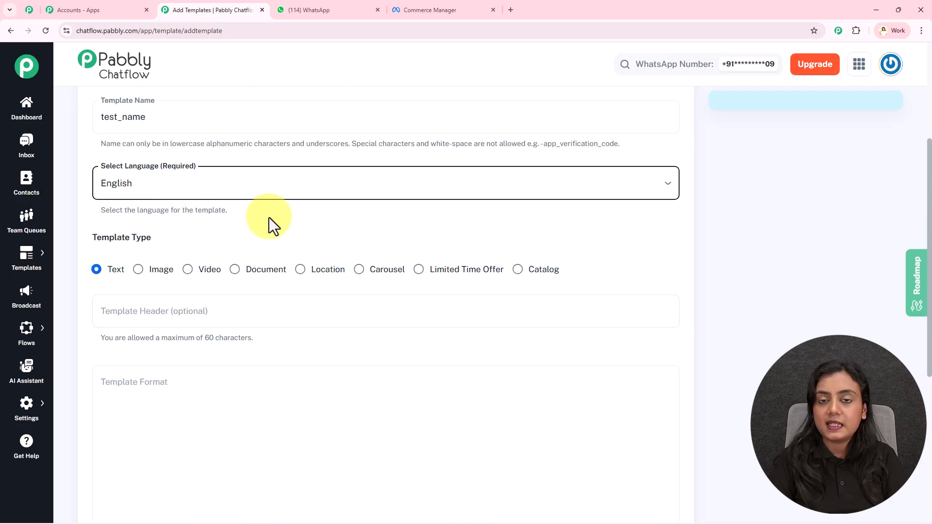
Step: Keep the template type as Text and enter "Welcome to everyone" as the template header
scroll(269, 221, down, 2)
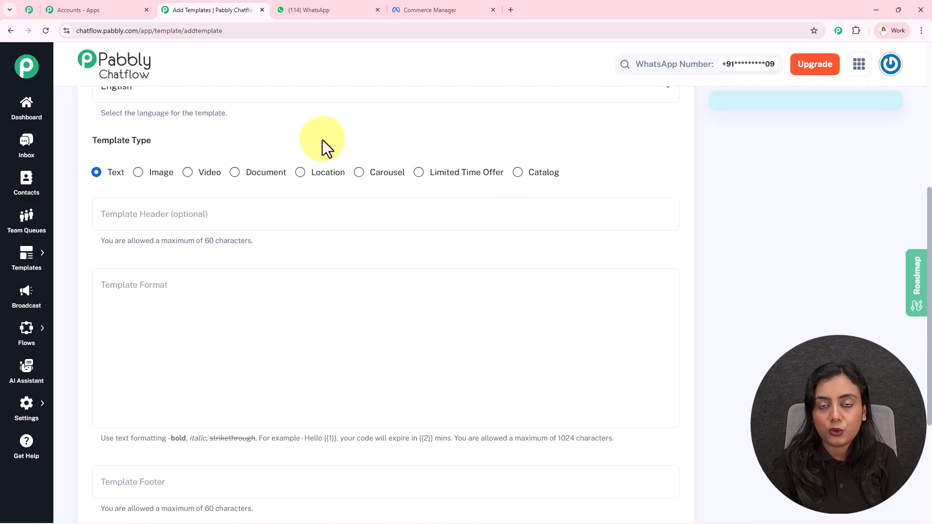
click(190, 214)
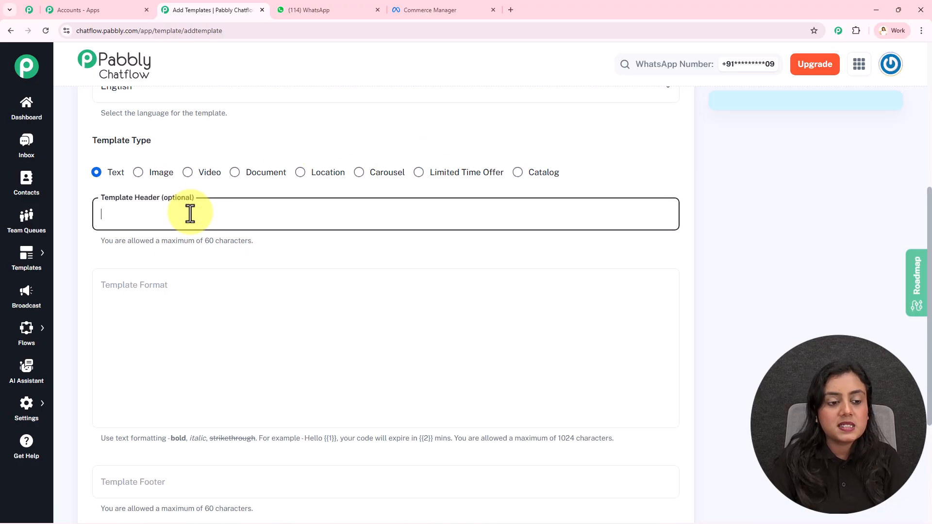
text(We)
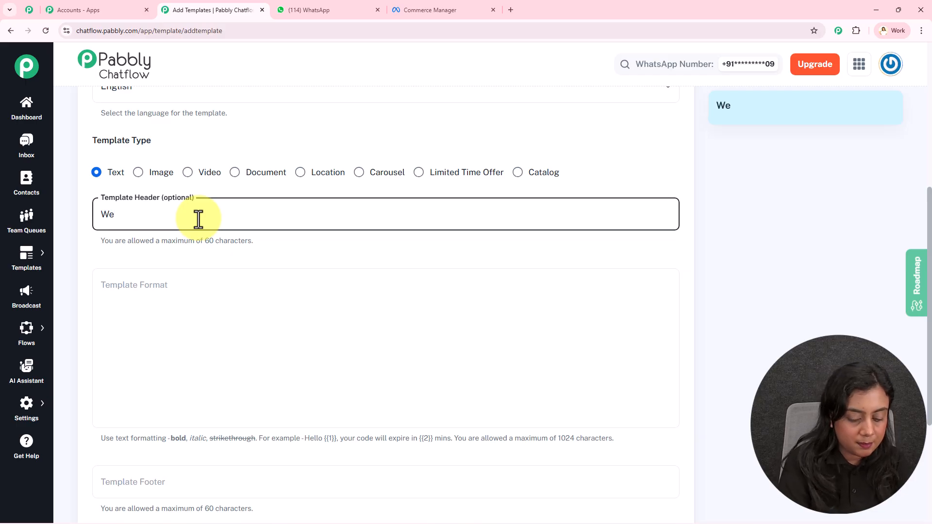
text(lcome)
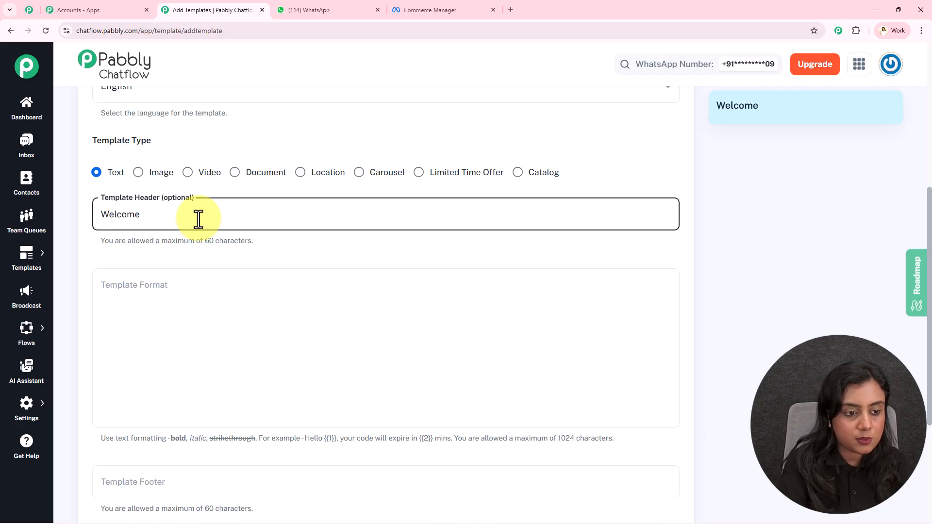
text( to everyone)
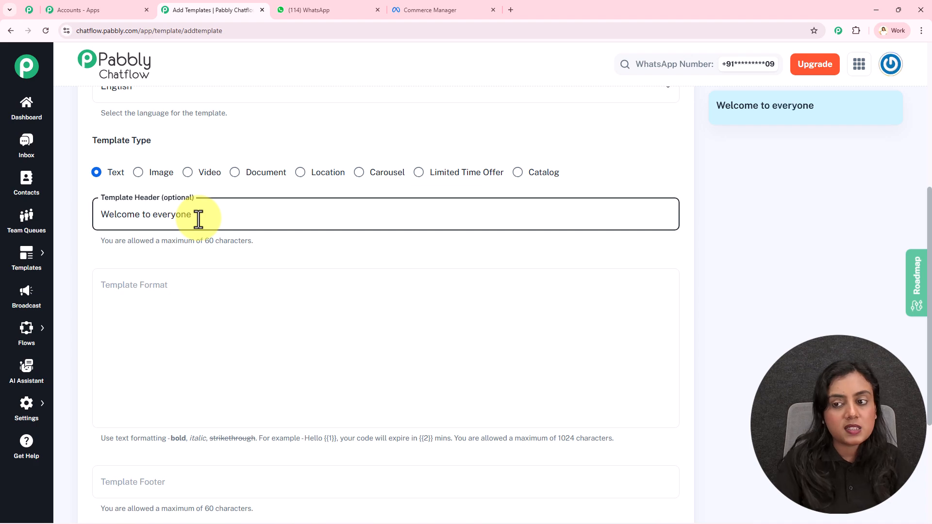
Step: Enter "Hello everyone welcome to the video!" as the template's body text and "Thank You" as its footer
click(209, 296)
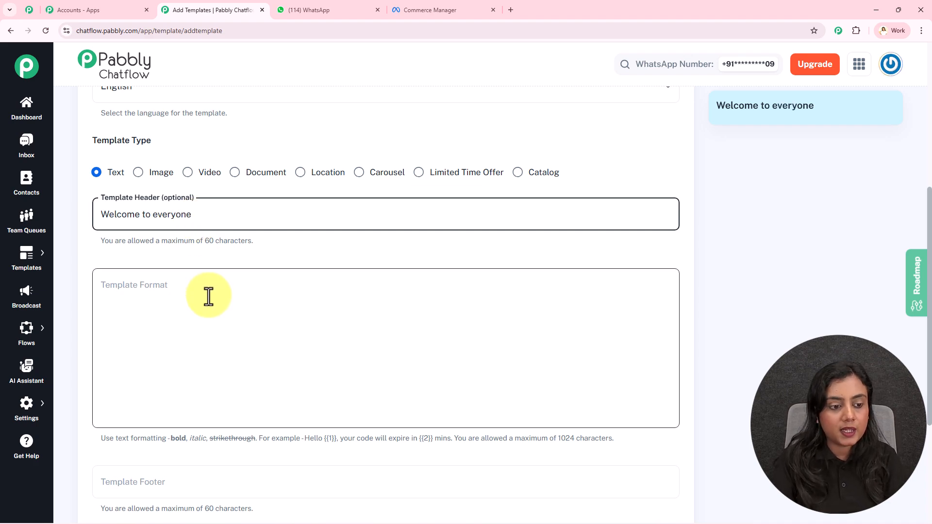
click(208, 296)
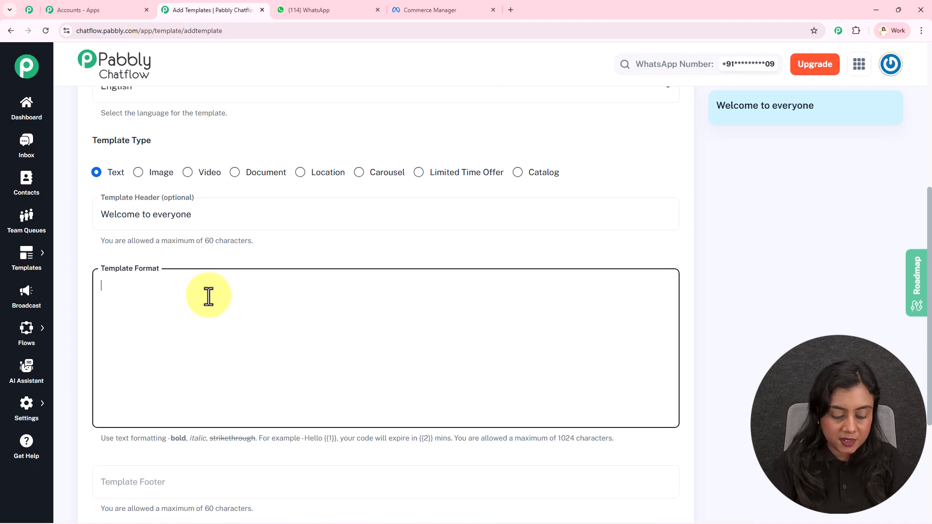
text(Hello everyone welcome to the video!)
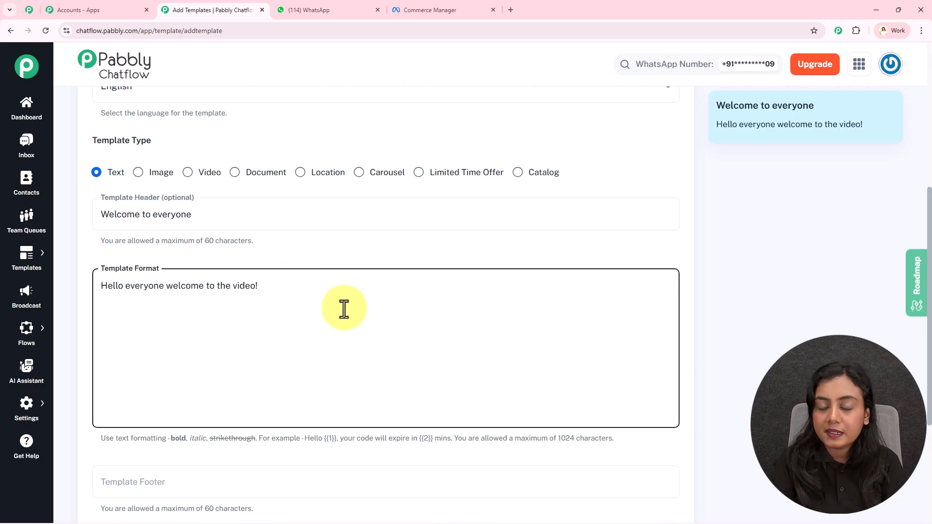
scroll(375, 249, down, 4)
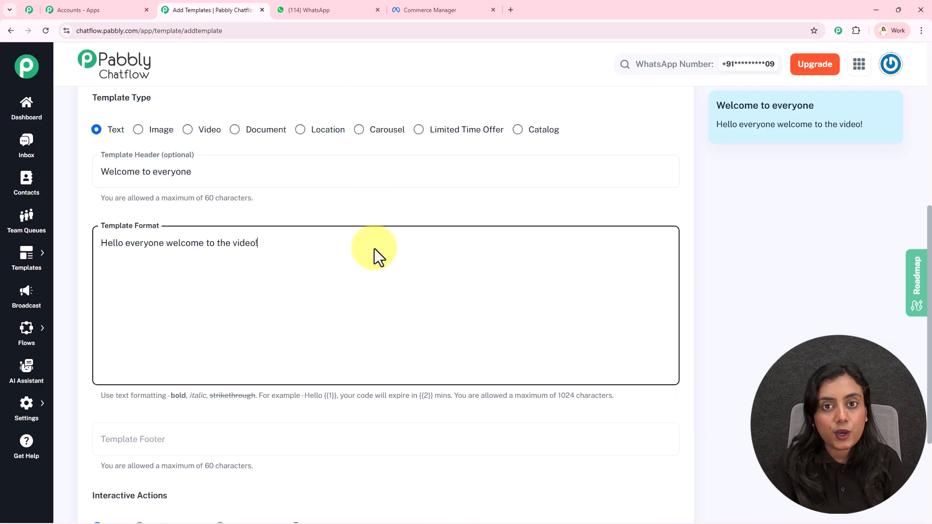
click(315, 287)
text(Thank You)
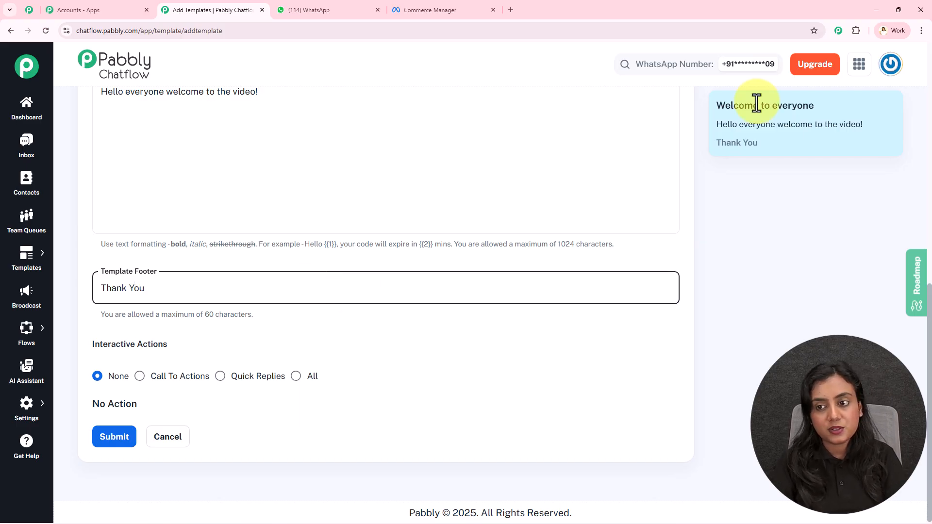
Step: Review the template preview, check the reply buttons of the winter sale message in WhatsApp, and return to the template form
click(716, 107)
drag(716, 106, 824, 125)
drag(733, 148, 756, 181)
click(756, 182)
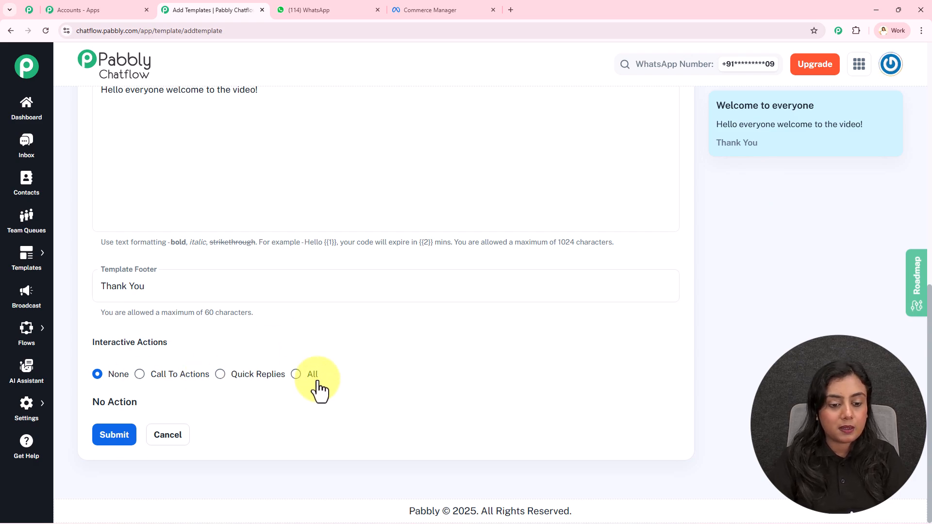
click(335, 3)
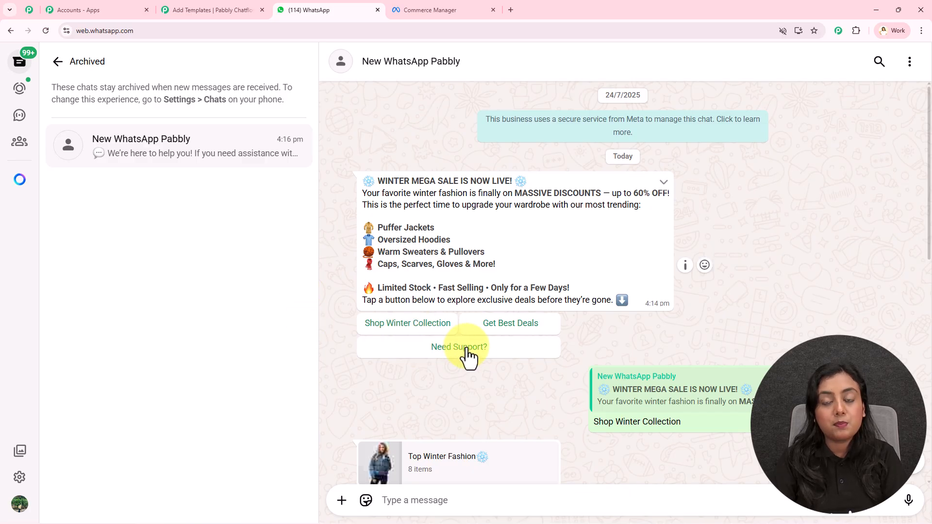
click(179, 8)
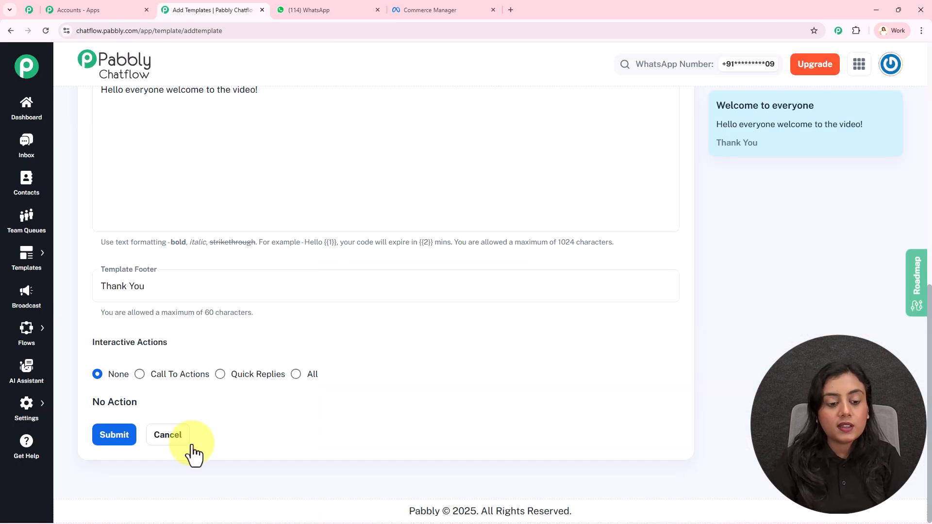
Step: Set the template's interactive action to Quick Replies and enter "Test 1" as the first quick reply
click(221, 374)
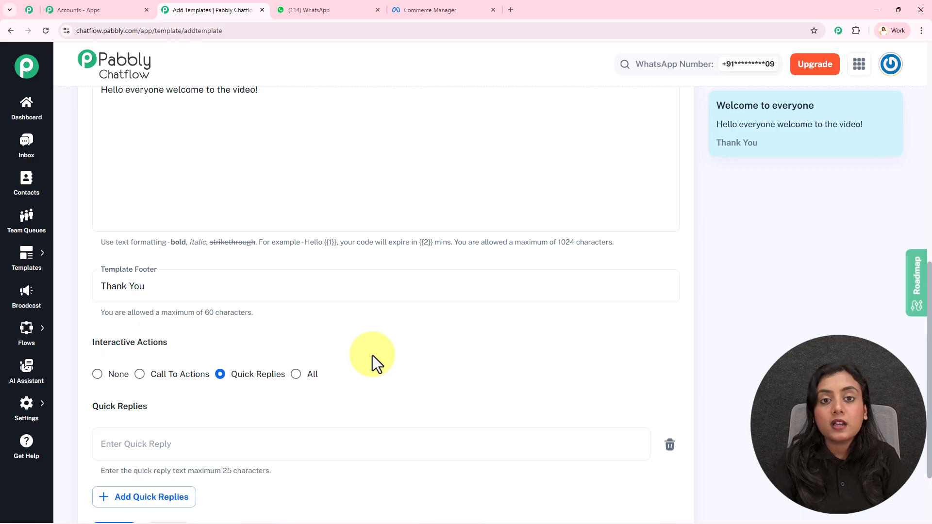
scroll(372, 355, down, 2)
click(195, 345)
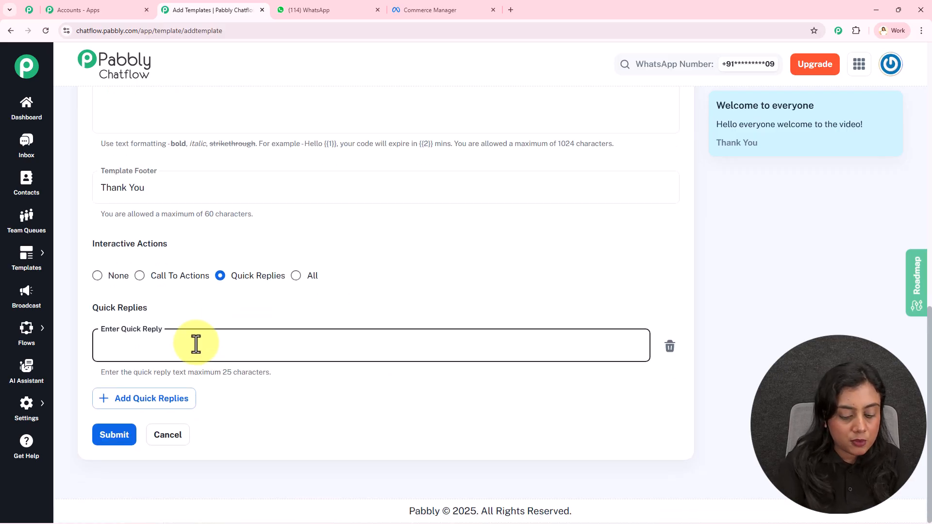
text(Test 1)
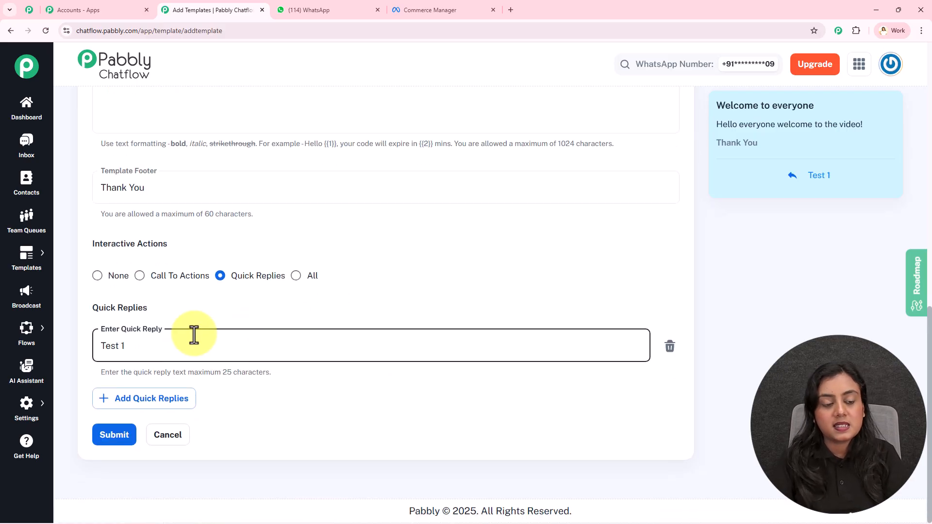
Step: Add two more quick replies to the template, "Test 2" and "Test 3"
click(134, 405)
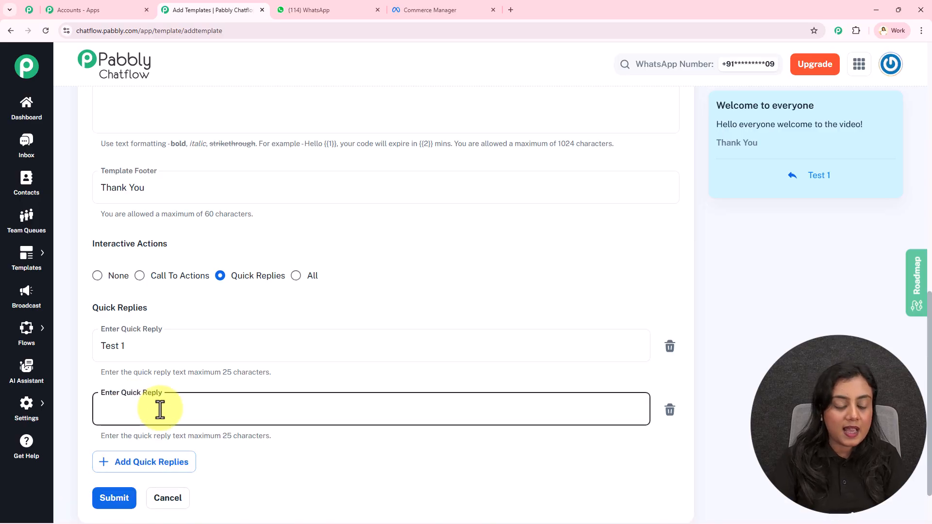
text(Test2)
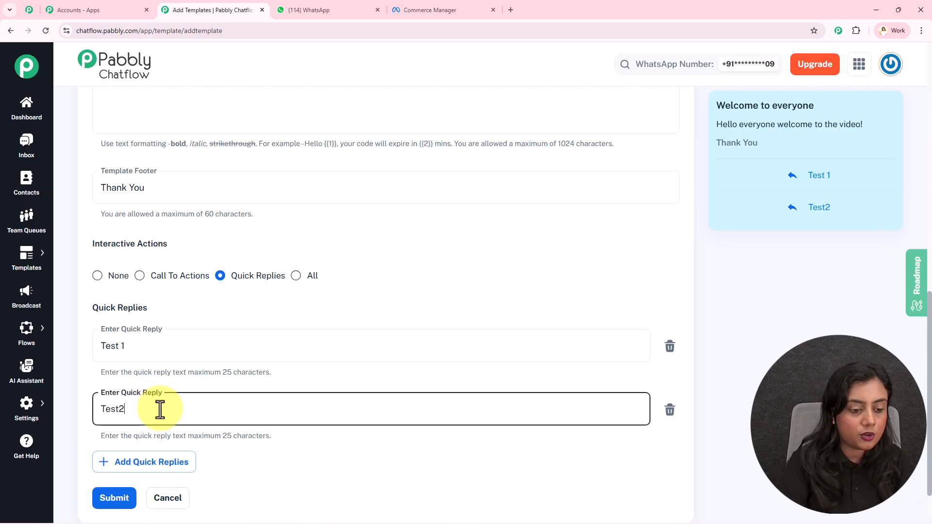
click(122, 409)
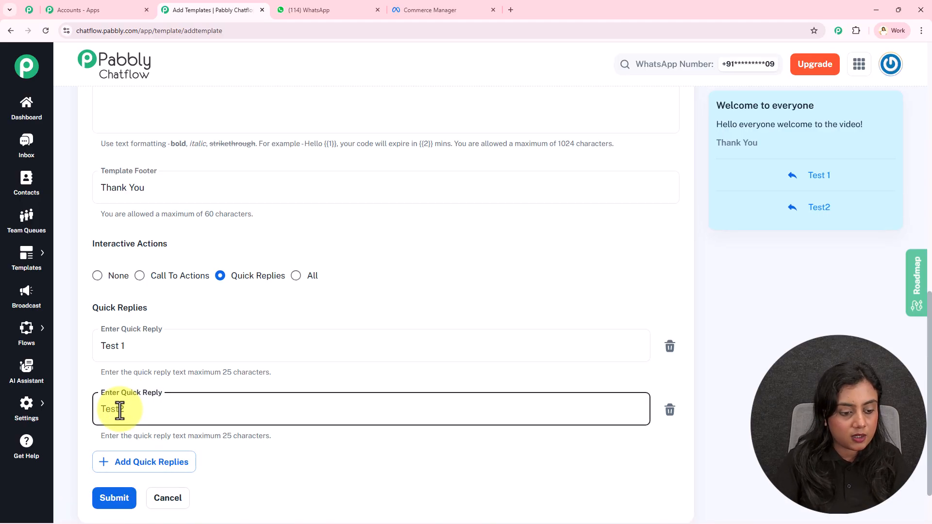
click(136, 460)
text(Test 3)
Step: Add a blank fourth quick reply, delete it again, and return to the start of the template form
scroll(154, 467, down, 3)
click(186, 403)
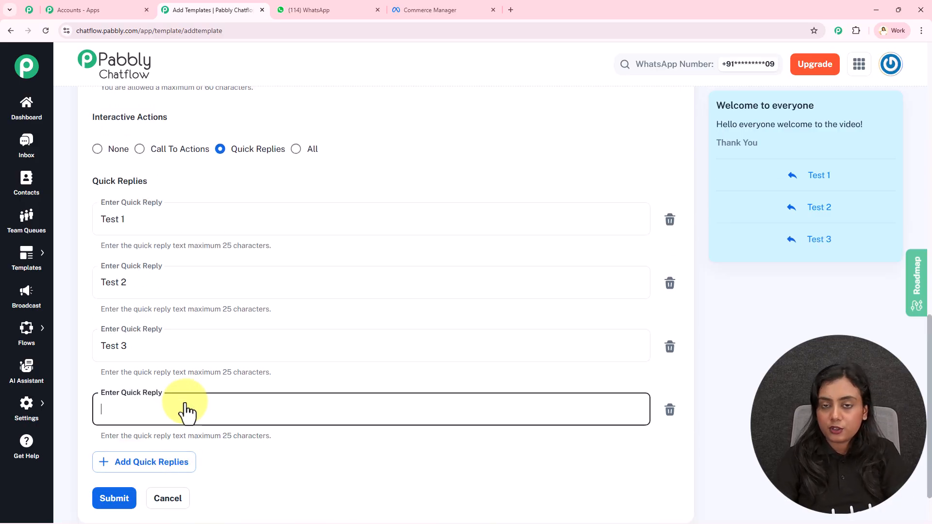
click(668, 410)
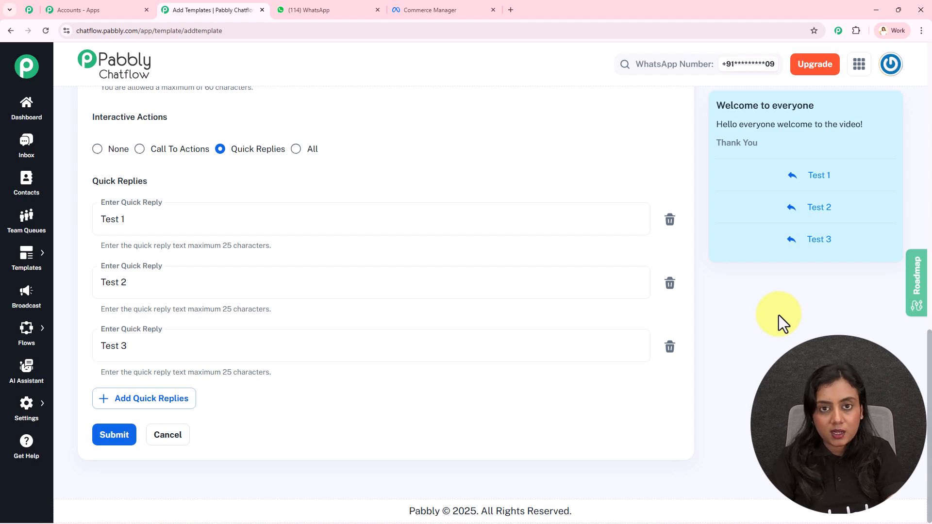
scroll(779, 316, up, 9)
scroll(779, 316, up, 5)
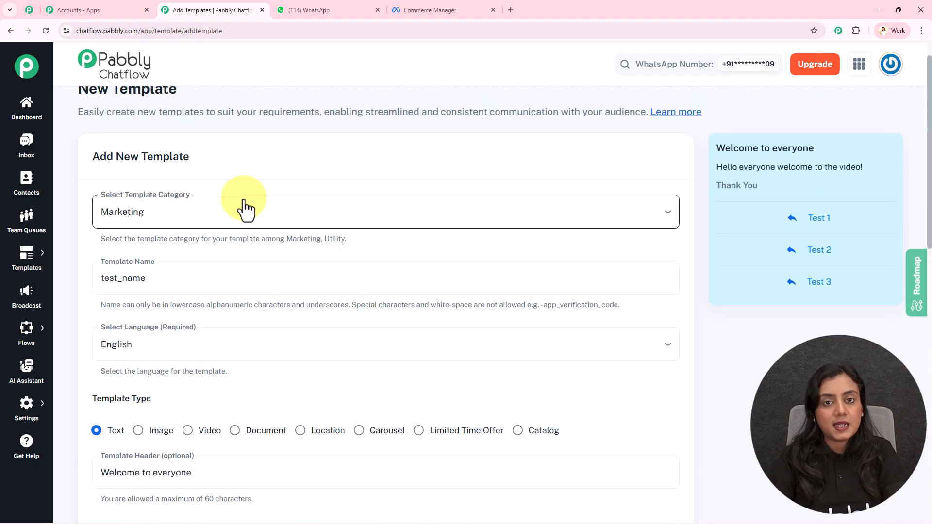
Step: Leave the new template form, go to the template list and open the preview of the winter_sale template
mouse_move(18, 262)
click(92, 248)
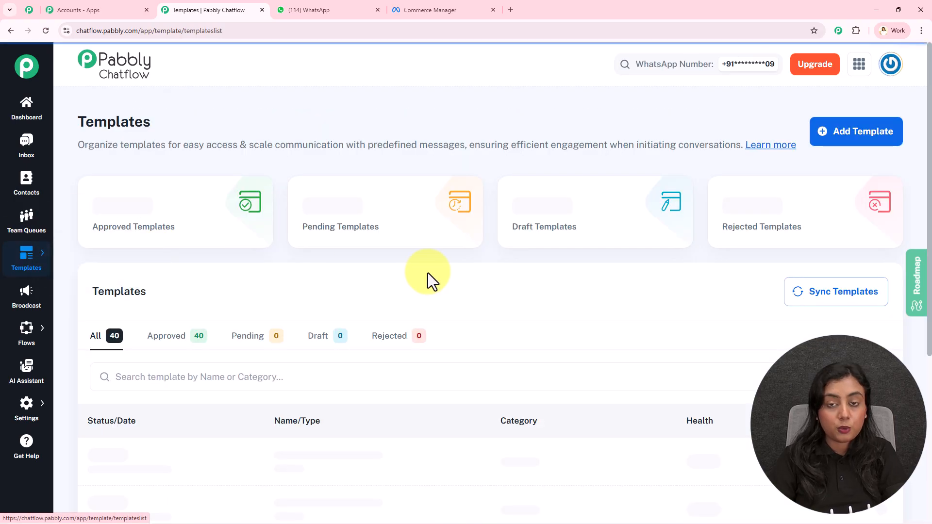
scroll(428, 273, down, 1)
scroll(428, 273, down, 3)
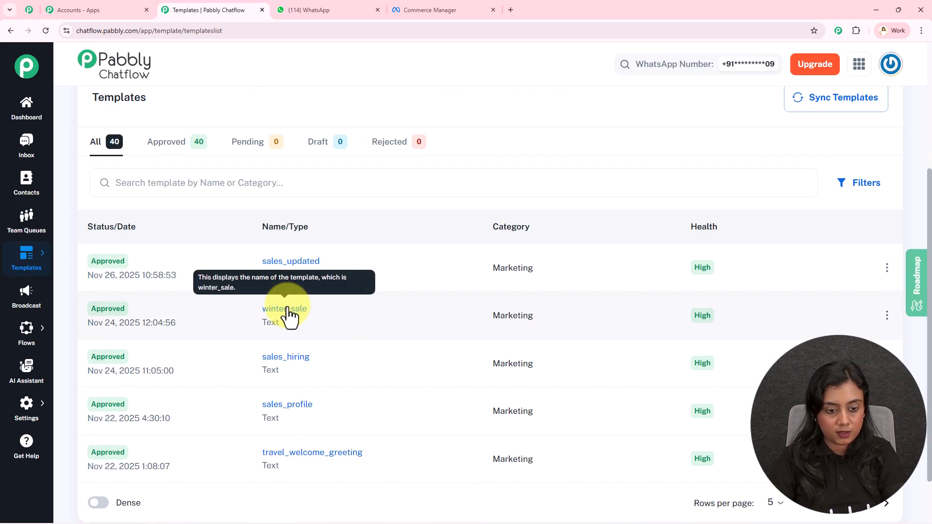
click(287, 310)
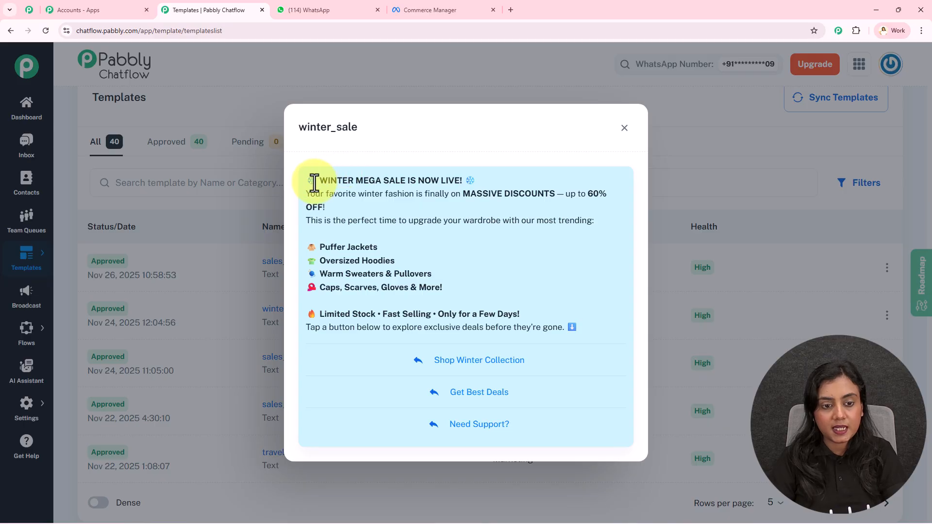
Step: Review the winter sale template's headline, discount text, product list and quick reply buttons, and close the preview
drag(317, 180, 446, 180)
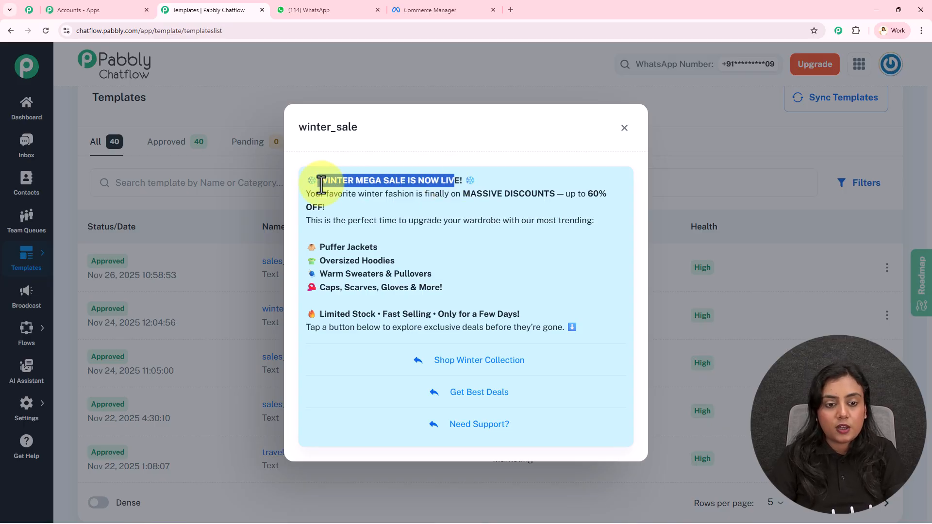
drag(306, 194, 602, 217)
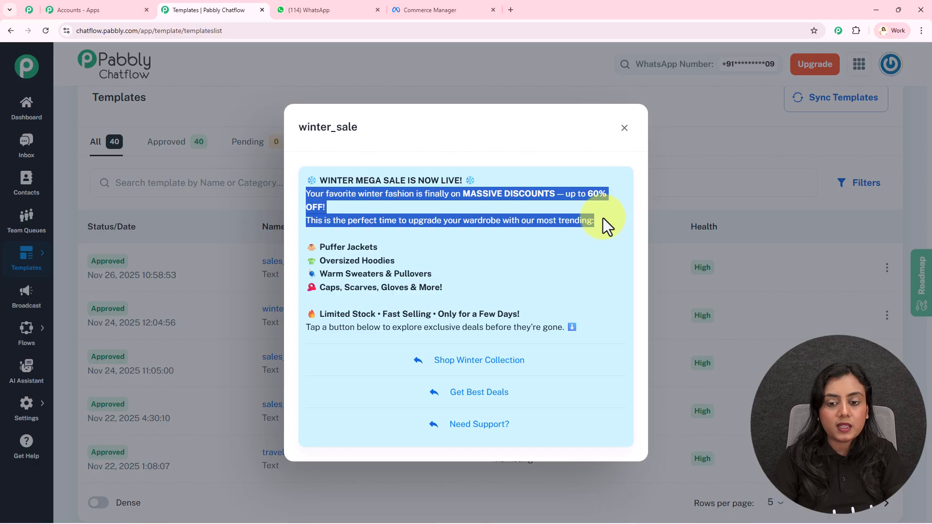
drag(339, 261, 375, 260)
drag(305, 170, 545, 324)
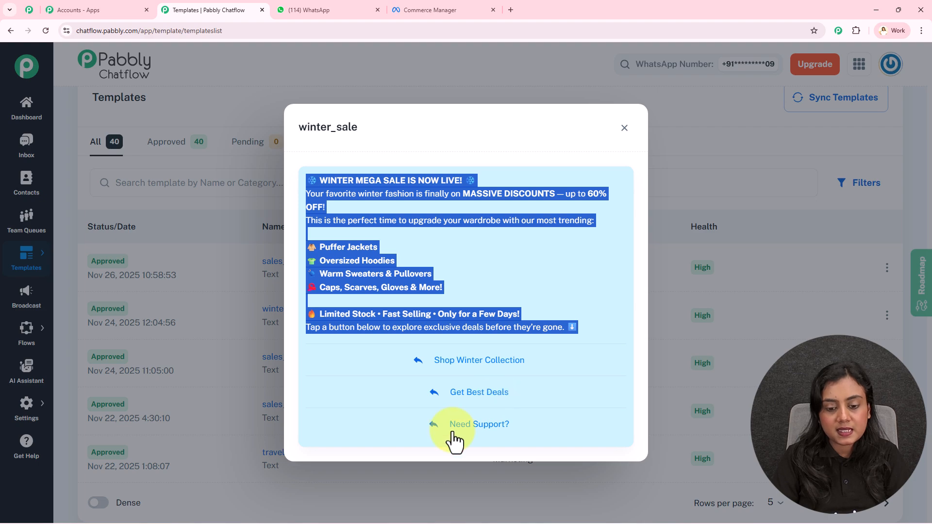
click(494, 248)
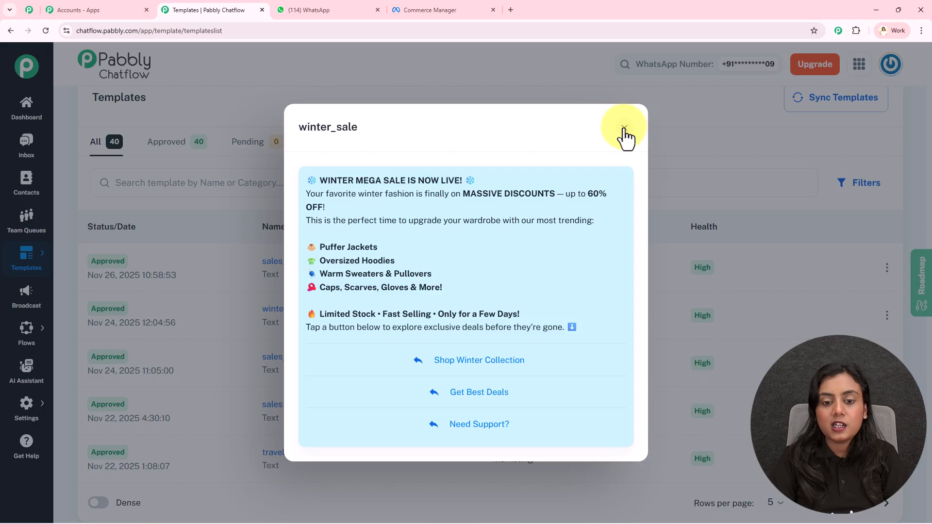
drag(307, 179, 577, 318)
click(543, 264)
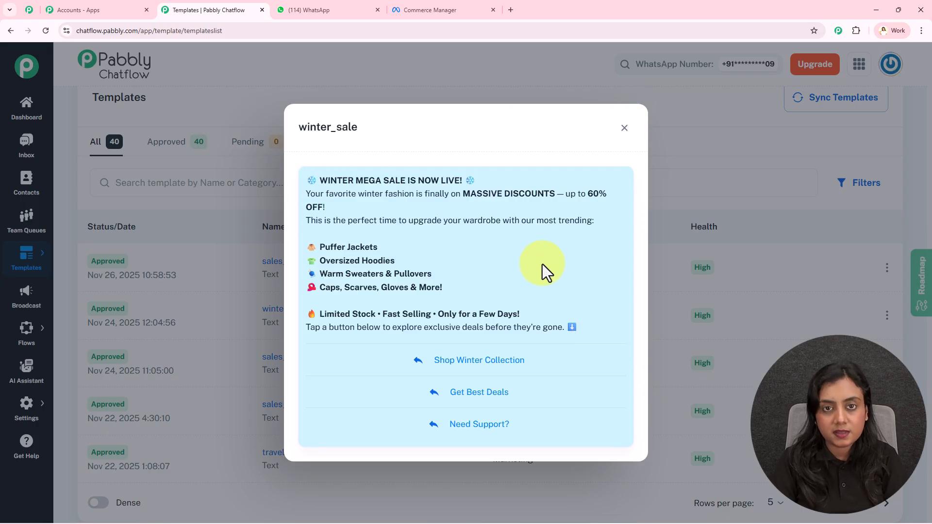
click(625, 128)
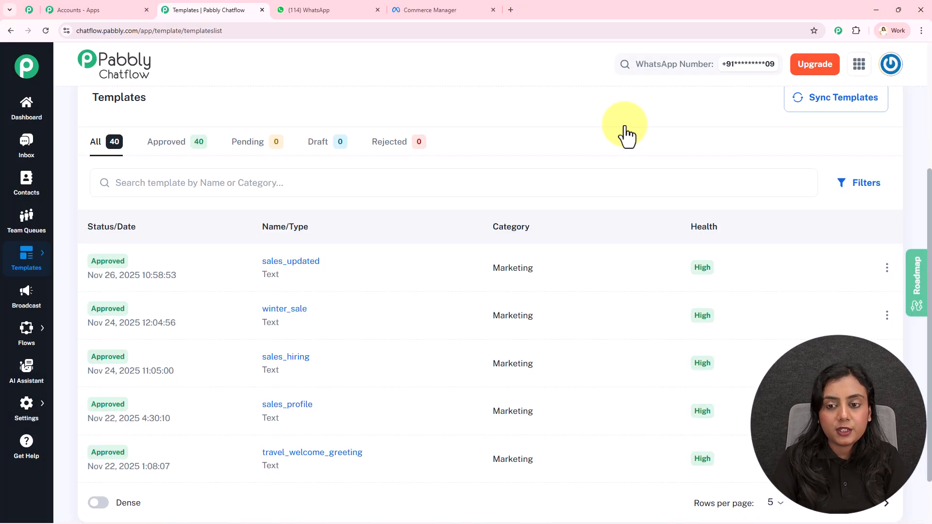
Step: Open the broadcast list and check the scheduled date and time of the winter_sale broadcast
click(17, 303)
scroll(389, 161, down, 5)
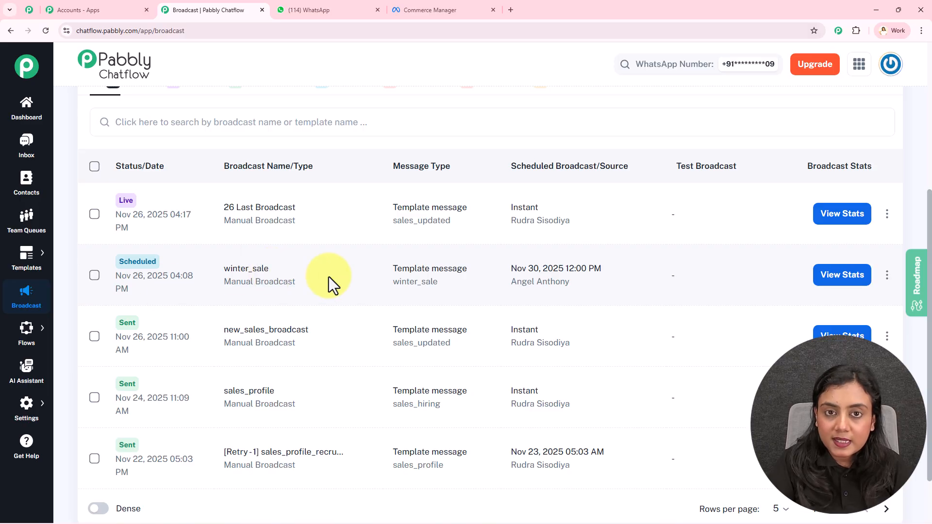
drag(512, 270, 602, 268)
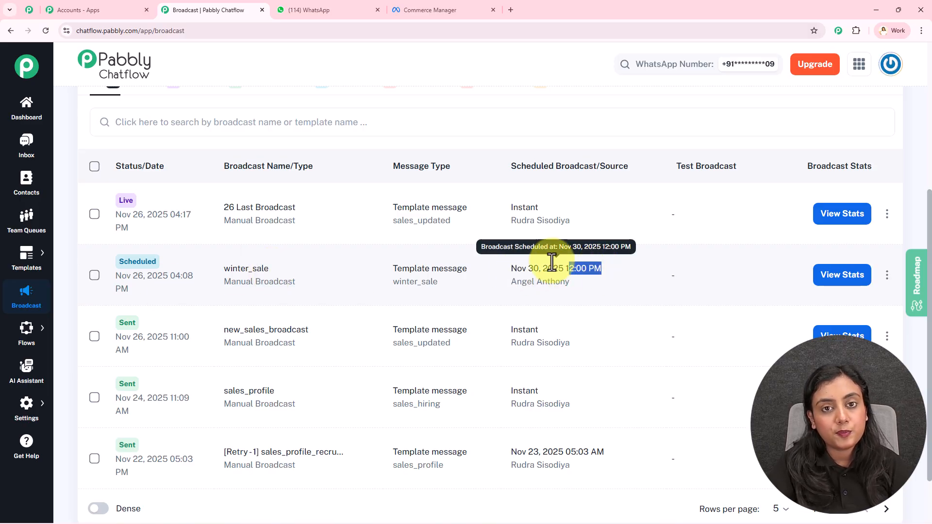
scroll(413, 270, up, 5)
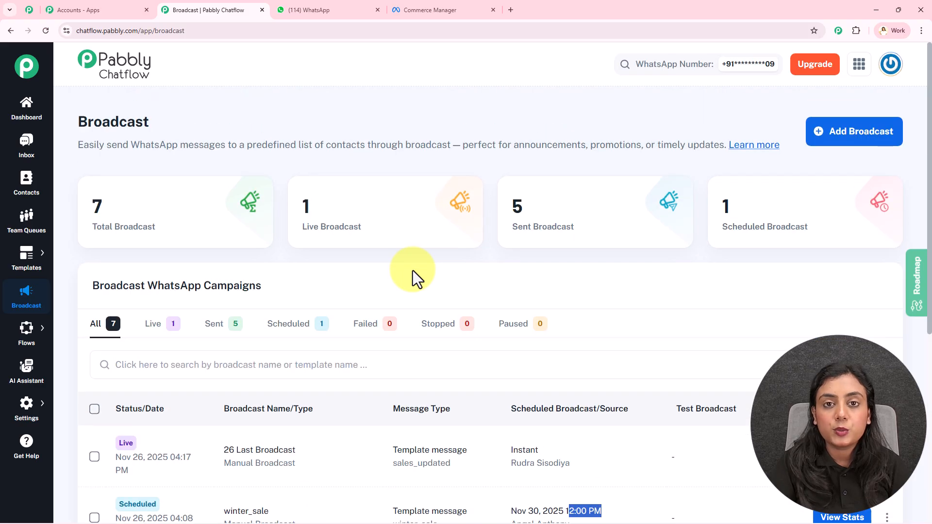
click(403, 121)
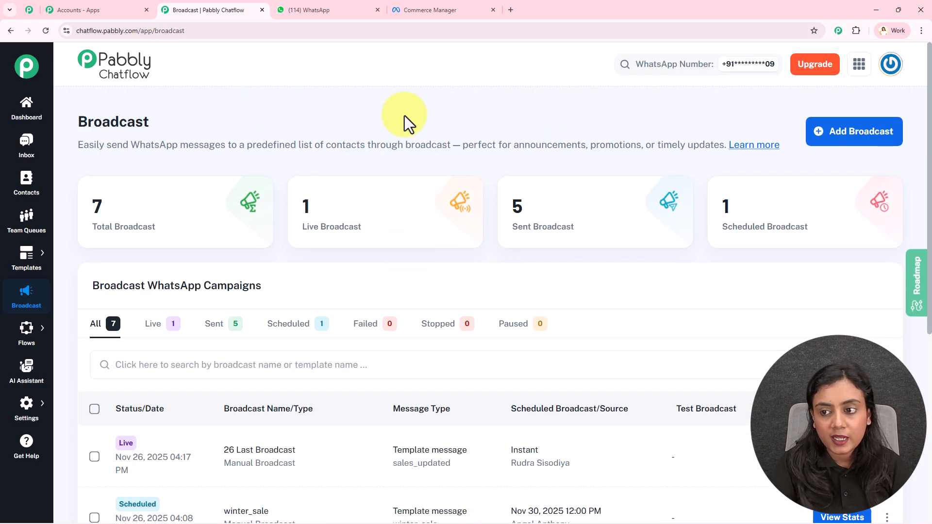
Step: Start a new broadcast, check the available broadcast types, keep Broadcast Campaign and name it "test"
click(881, 140)
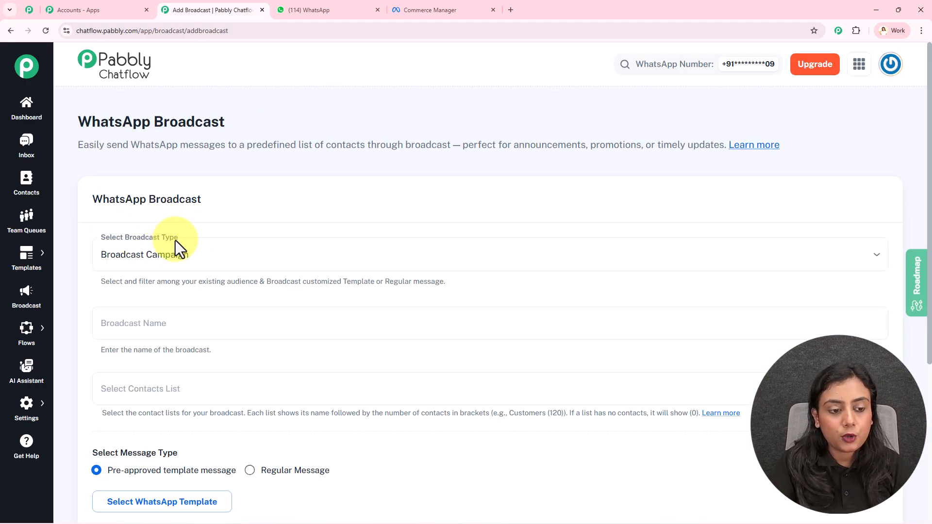
click(213, 257)
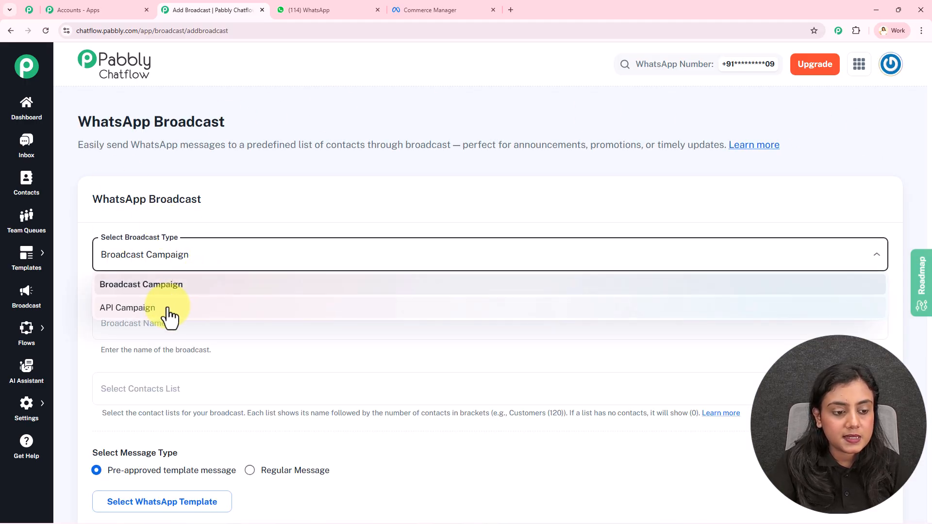
click(217, 213)
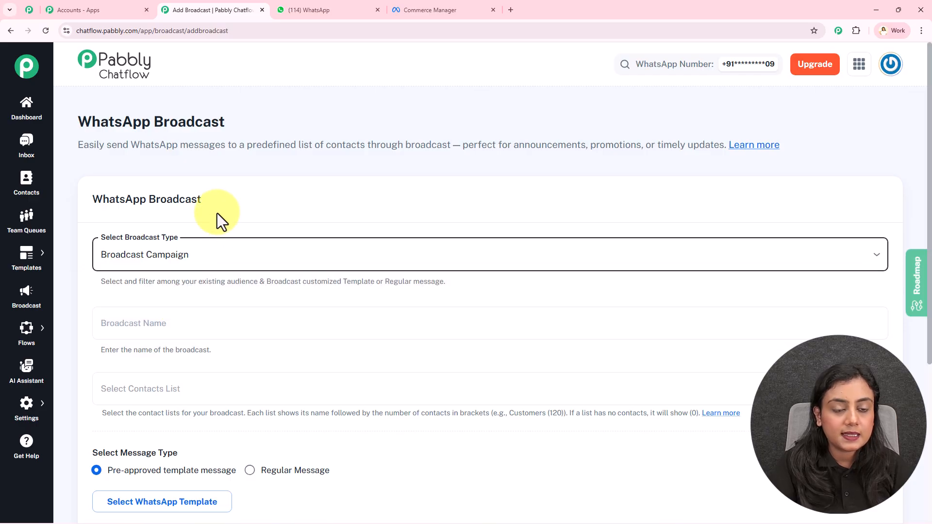
scroll(217, 214, down, 2)
click(161, 227)
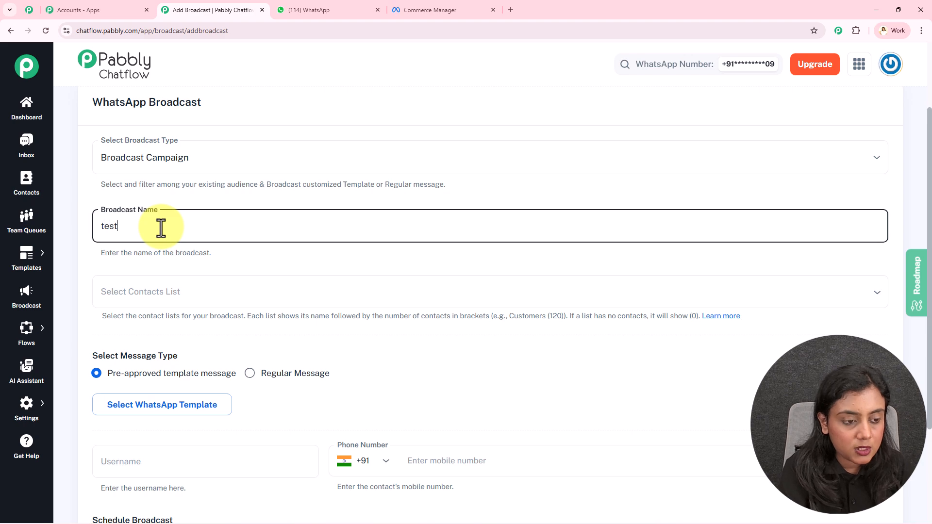
click(179, 260)
Step: Look through the available contact lists and select All Contacts as the broadcast's recipients
click(191, 295)
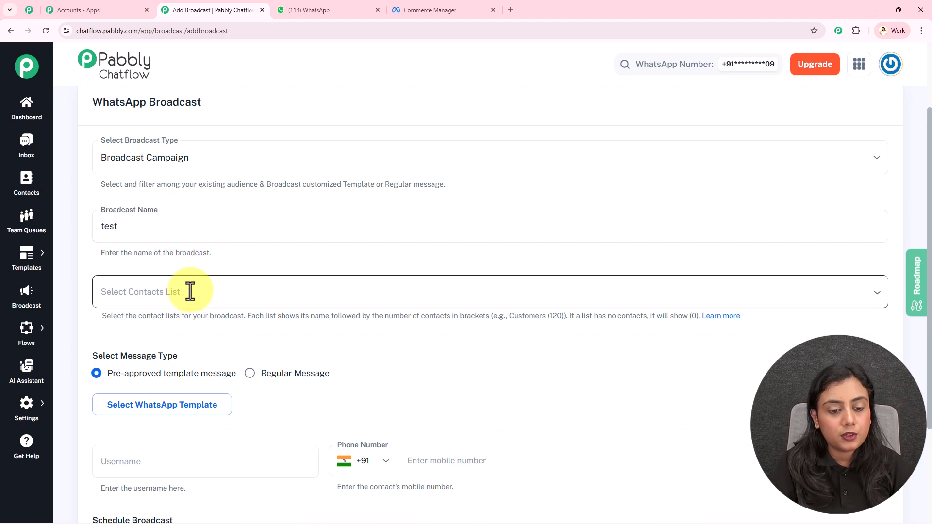
click(224, 268)
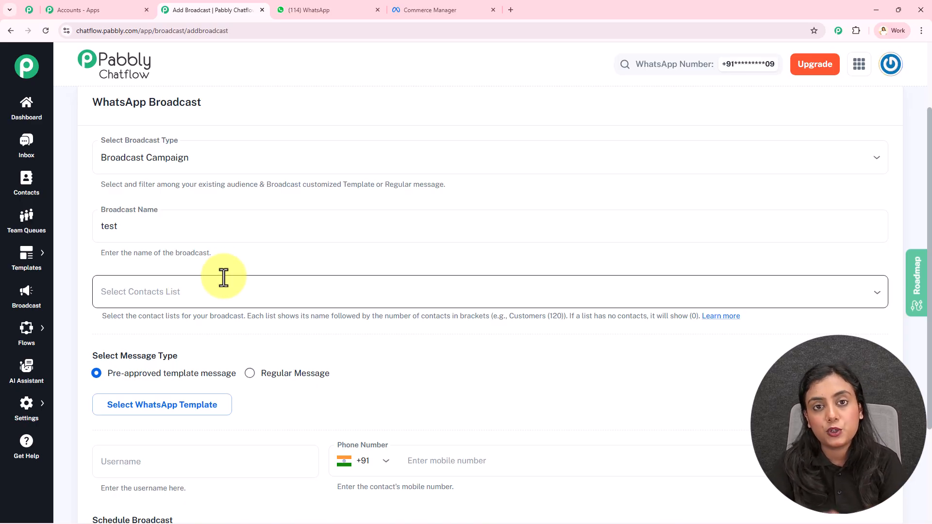
click(223, 278)
scroll(330, 359, up, 2)
scroll(335, 351, down, 2)
scroll(340, 354, up, 3)
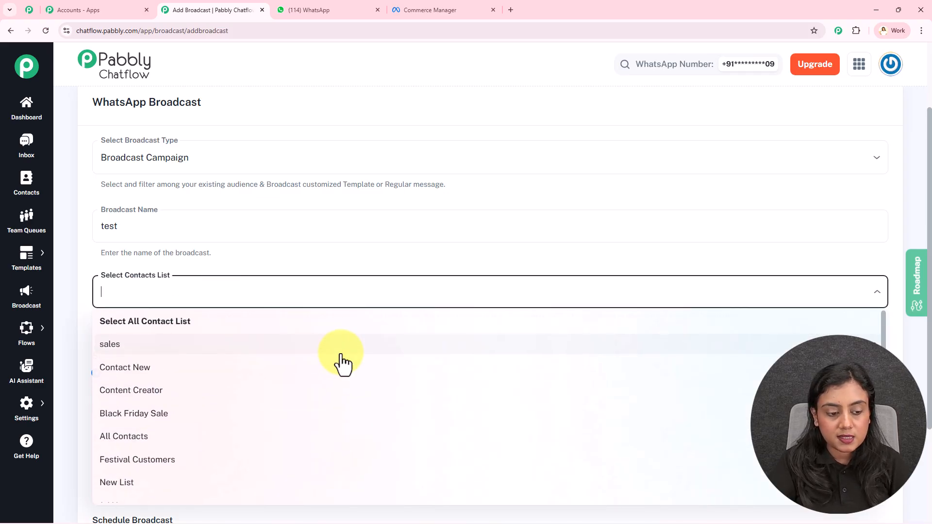
click(171, 437)
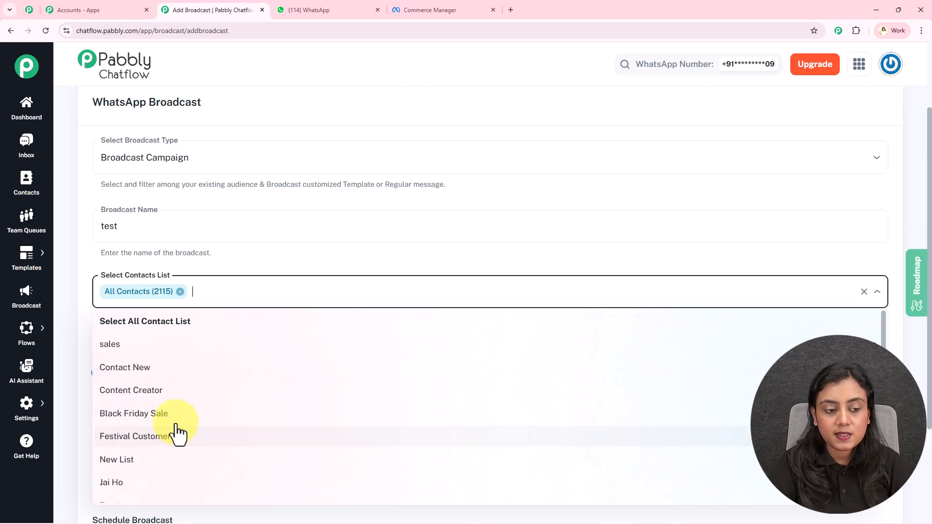
click(255, 272)
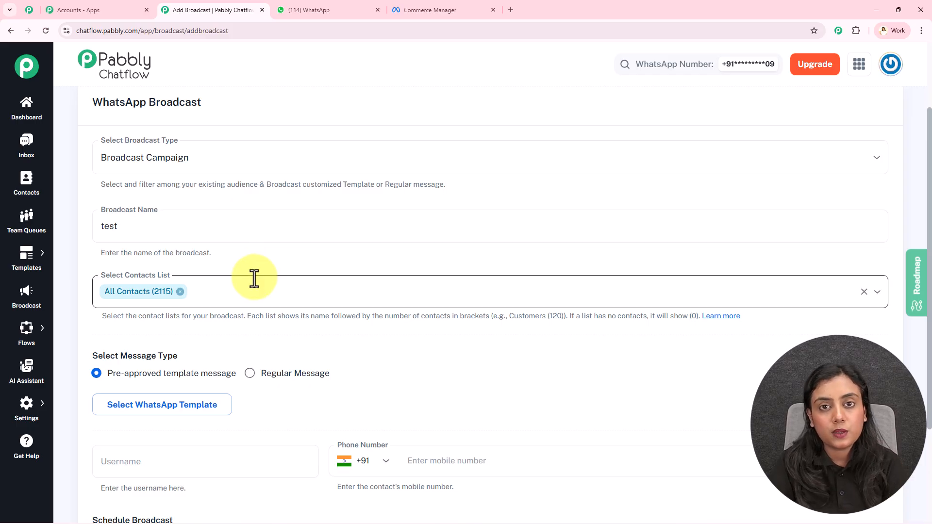
Step: Switch the message type to Regular Message to inspect its message field, and return to Pre-approved template message
scroll(252, 278, down, 2)
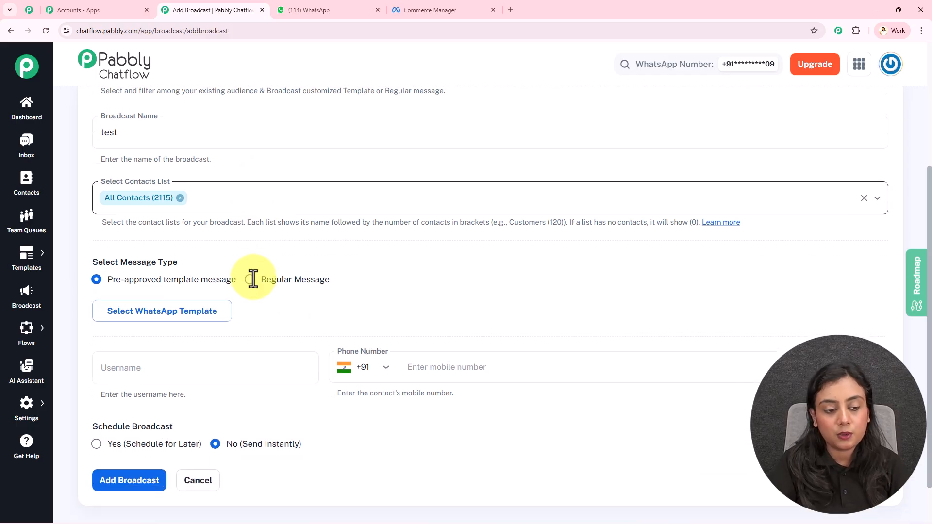
click(251, 281)
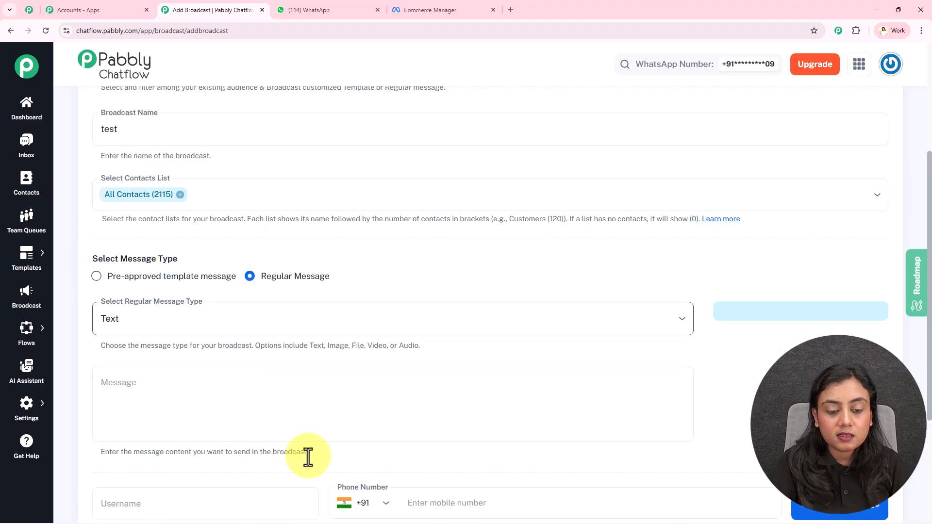
click(251, 379)
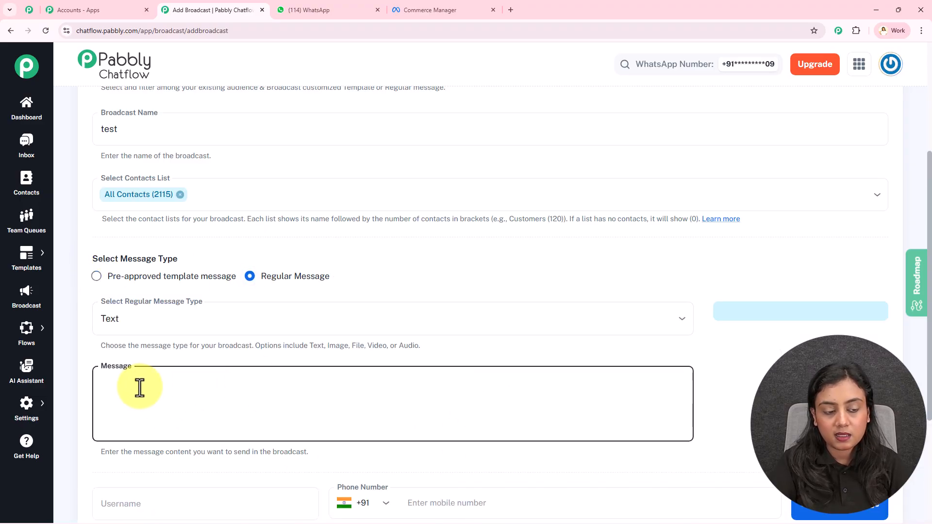
click(95, 279)
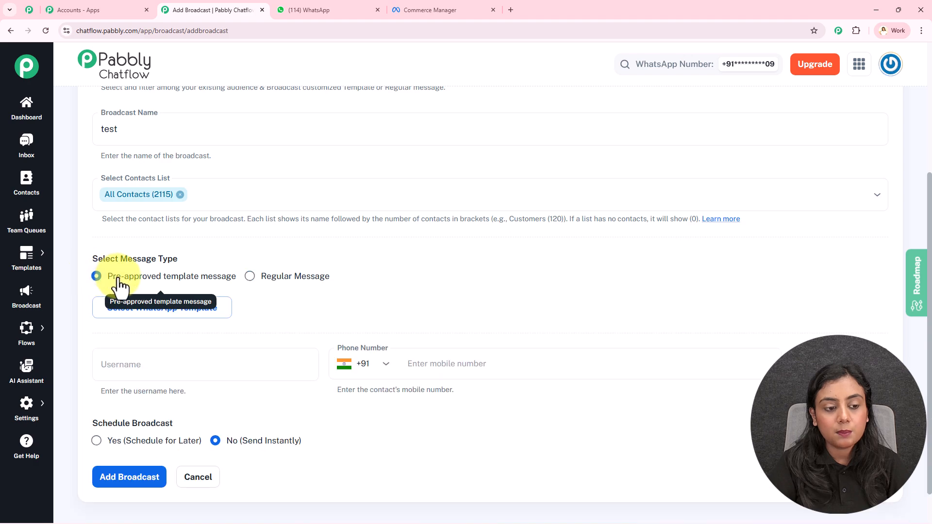
Step: Attach the approved winter_sale template as the broadcast's WhatsApp message
click(211, 315)
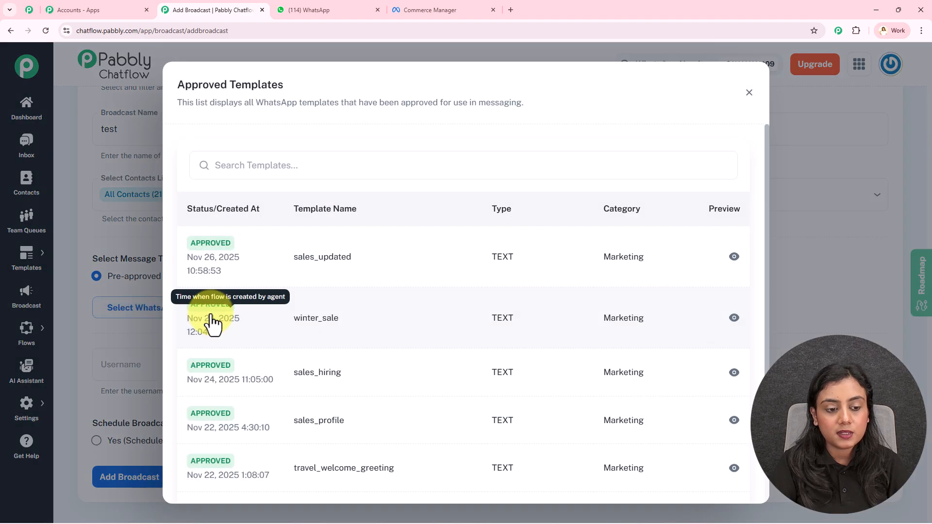
click(306, 331)
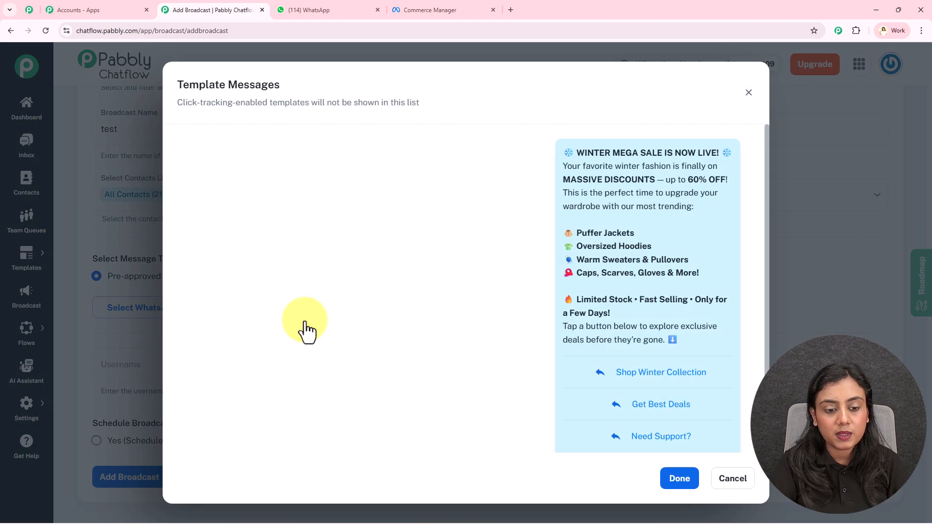
click(686, 486)
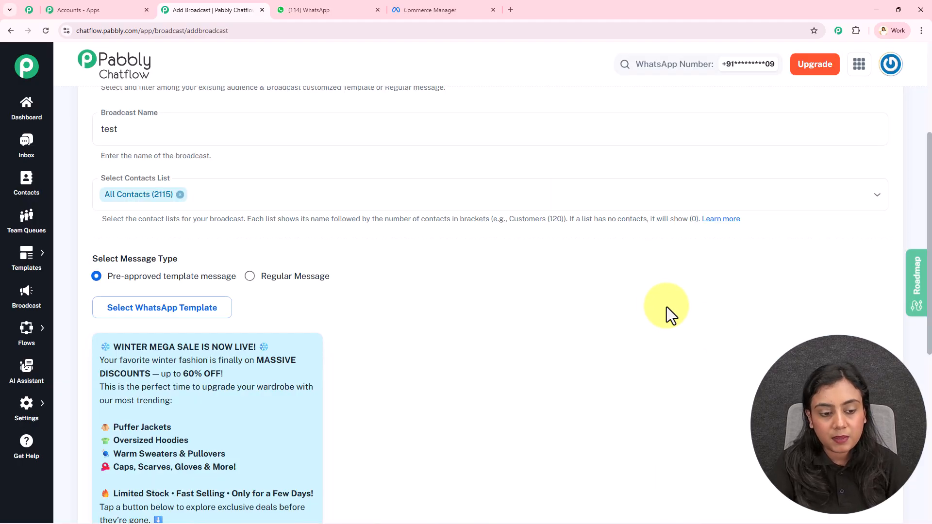
Step: Examine the attached template's preview and the username and phone number fields for sending a test message
scroll(676, 313, down, 4)
scroll(293, 281, down, 3)
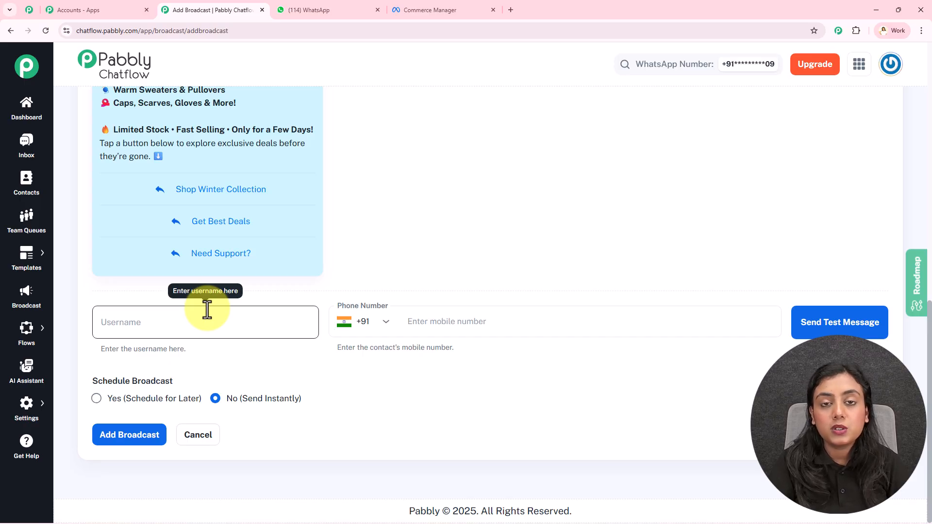
click(208, 310)
click(512, 324)
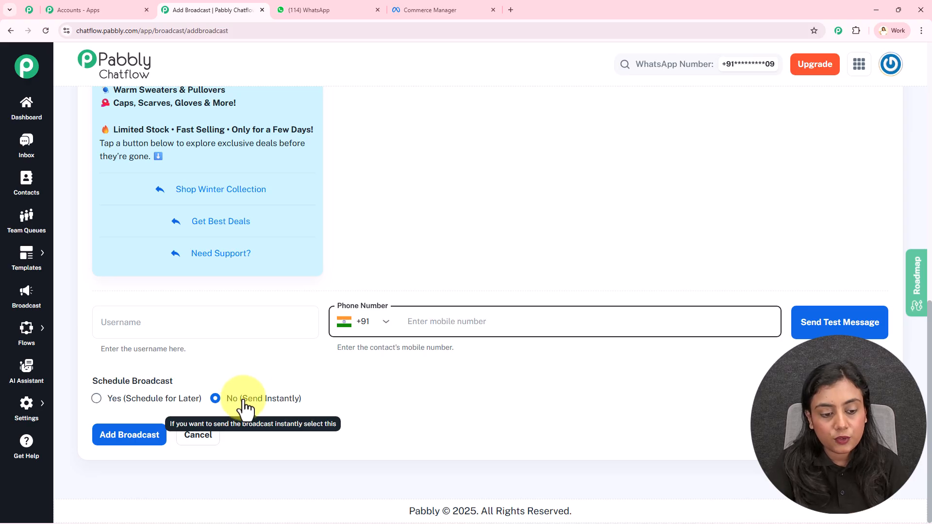
Step: Schedule the broadcast for later, with the date and time set to 11/27/2025 04:25 PM
click(96, 399)
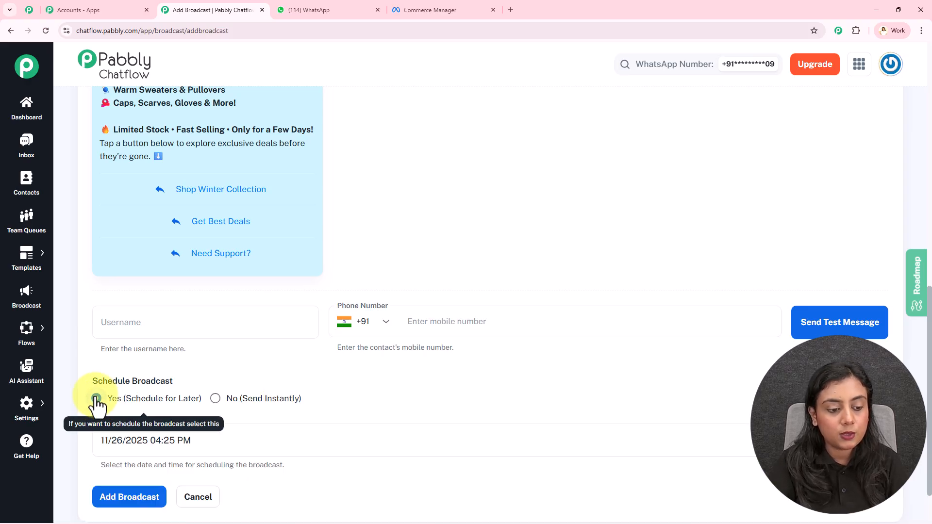
scroll(117, 402, down, 2)
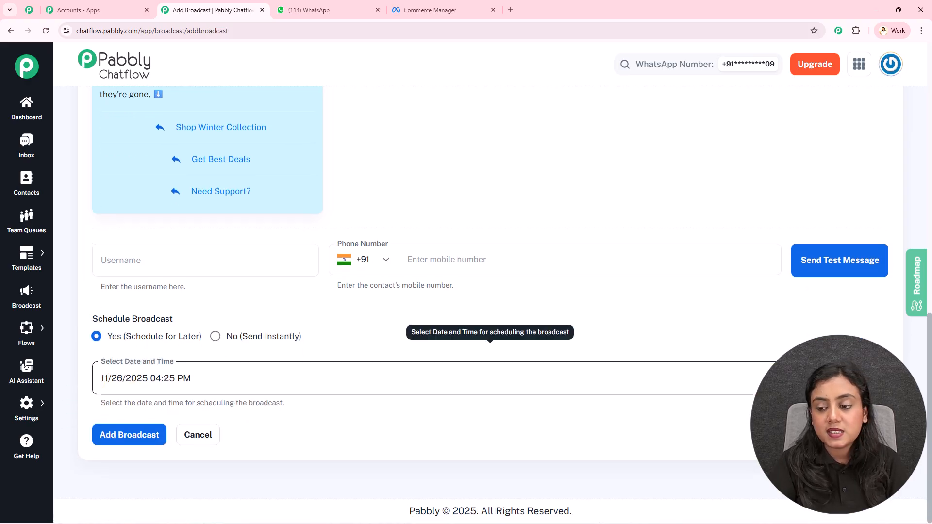
click(776, 378)
click(213, 269)
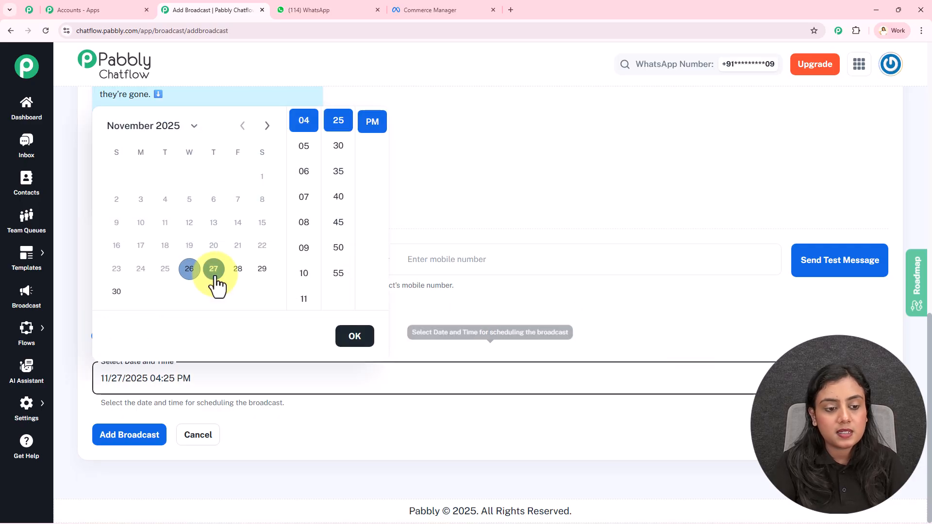
click(354, 337)
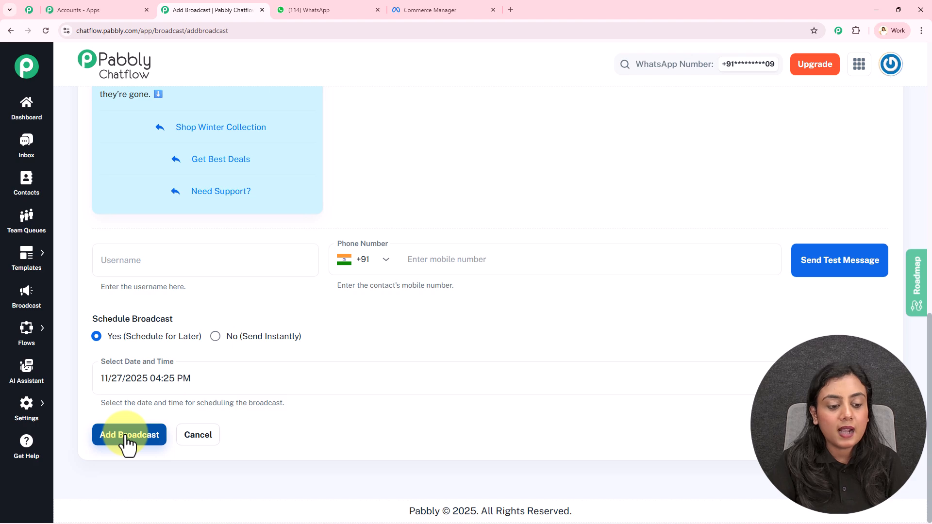
Step: Open the Broadcast overview, then switch to WhatsApp and examine the received winter sale message with its quick-reply buttons
click(26, 304)
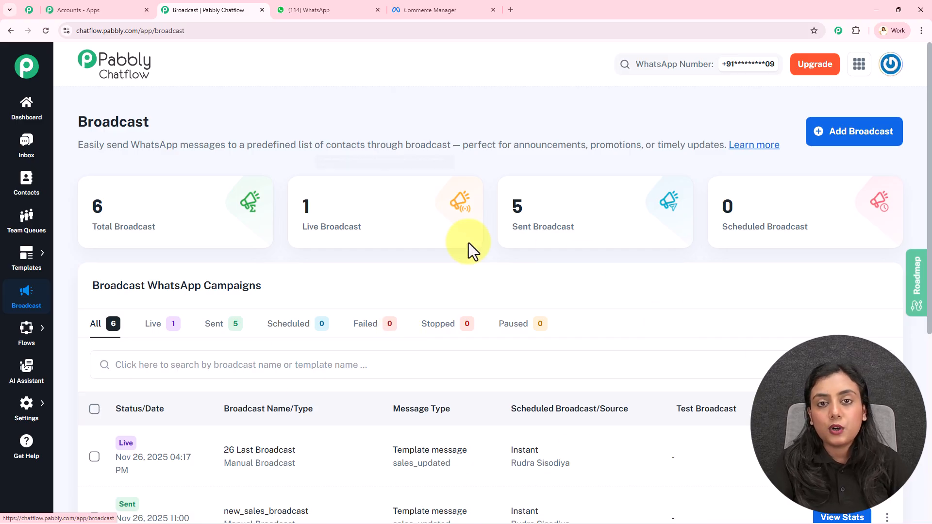
mouse_move(467, 243)
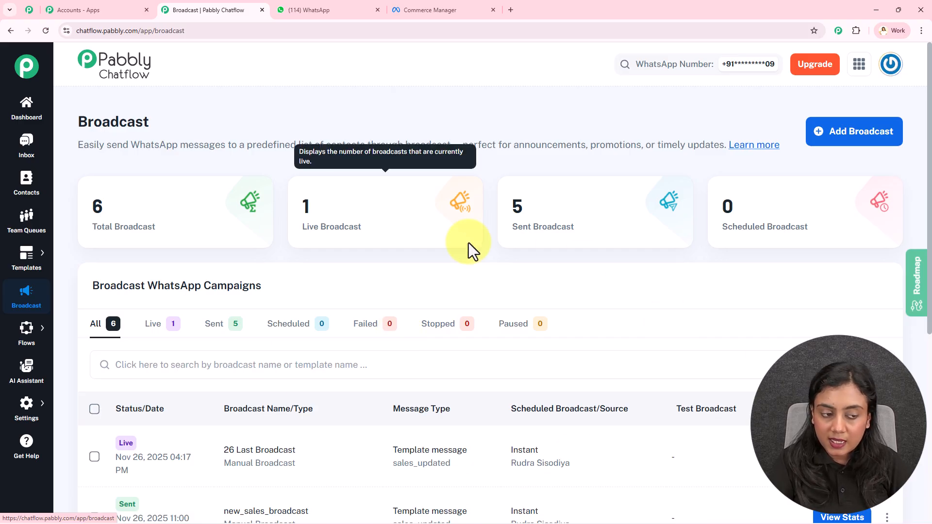
click(311, 2)
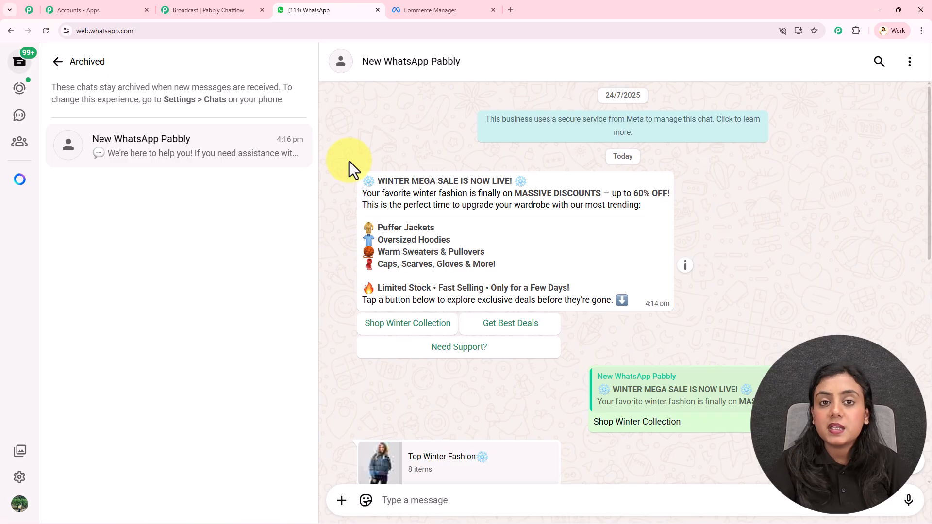
scroll(360, 237, down, 2)
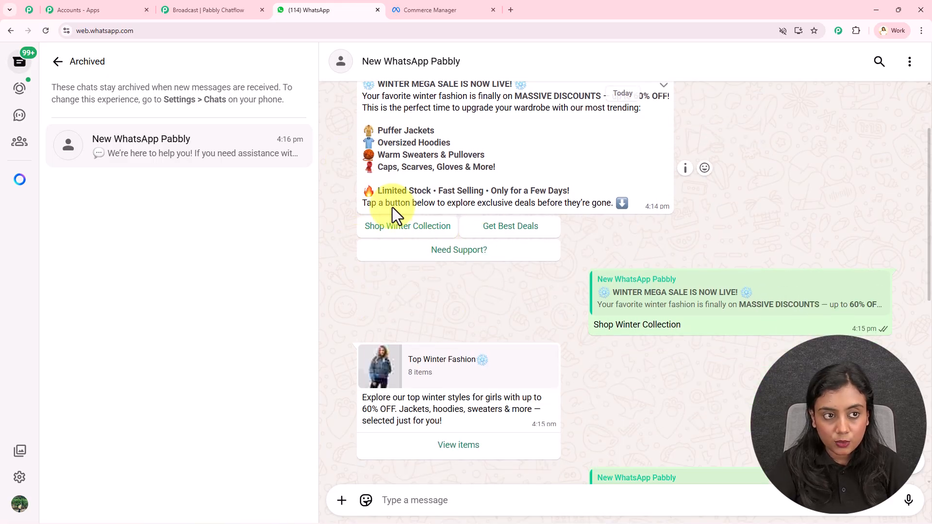
Step: Switch back to Pabbly Chatflow and create a new flow in the Flow Builder
click(204, 9)
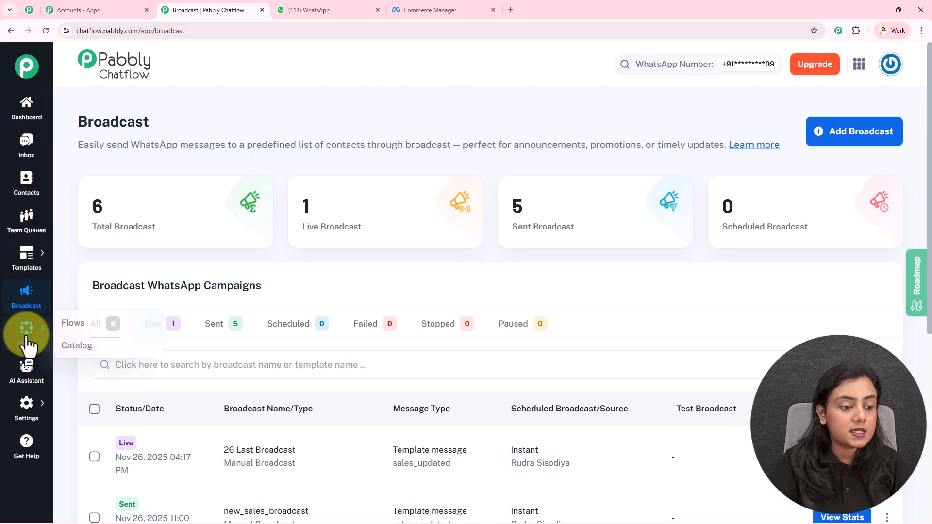
click(77, 336)
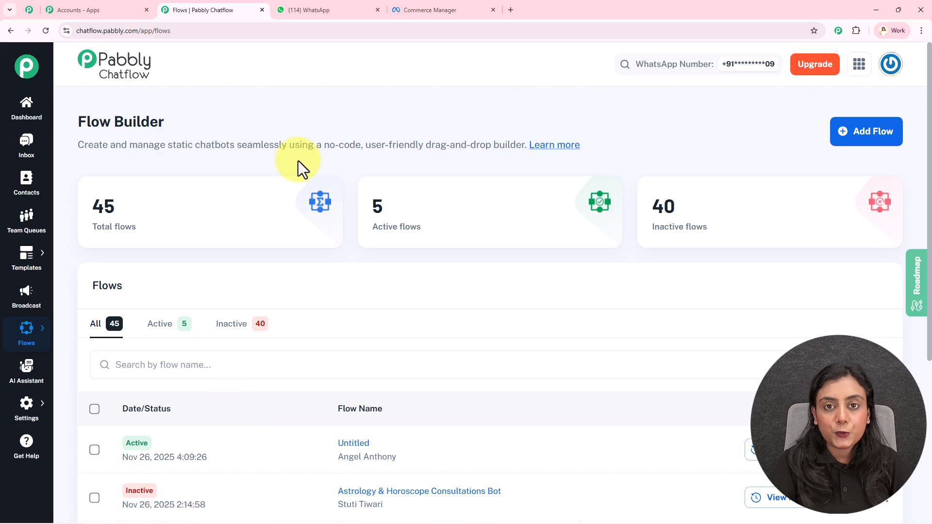
click(875, 138)
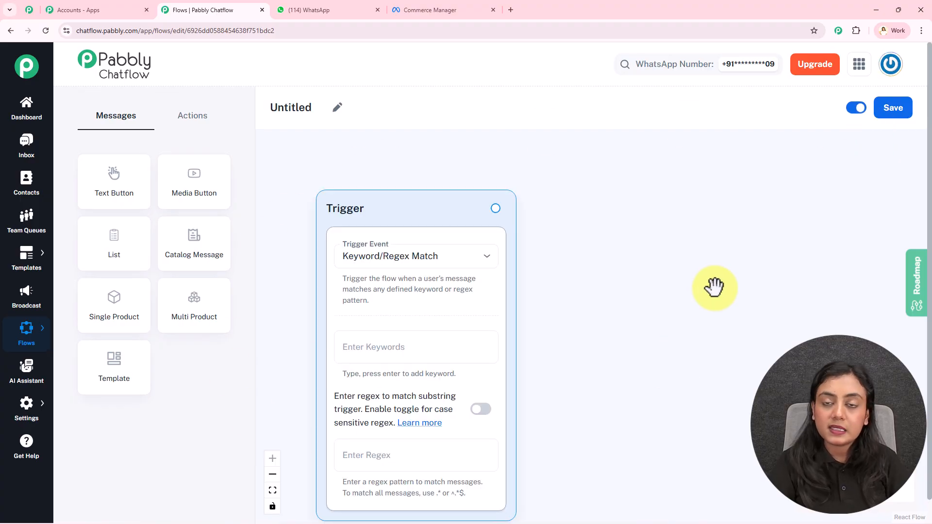
Step: Rename the untitled flow as "Winter Sale Message"
click(337, 107)
drag(325, 108, 255, 115)
text(Wi)
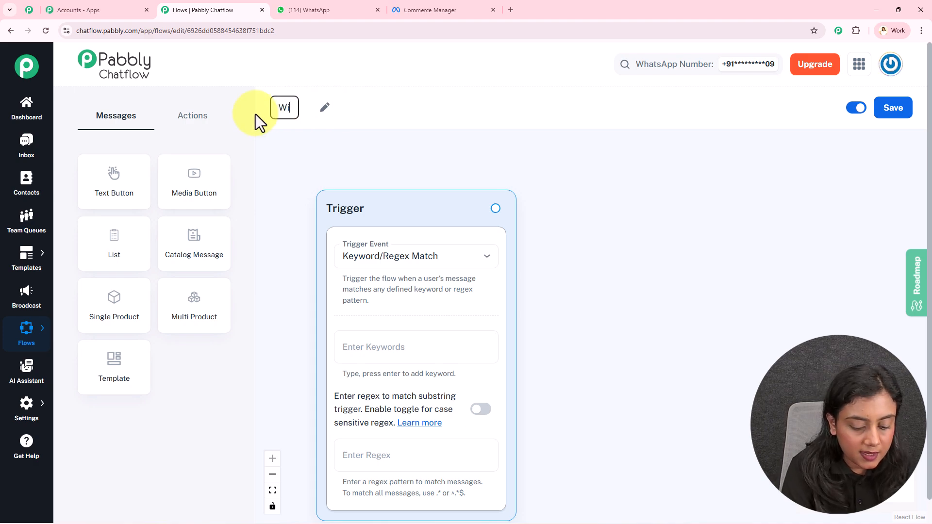
text(nter Sa)
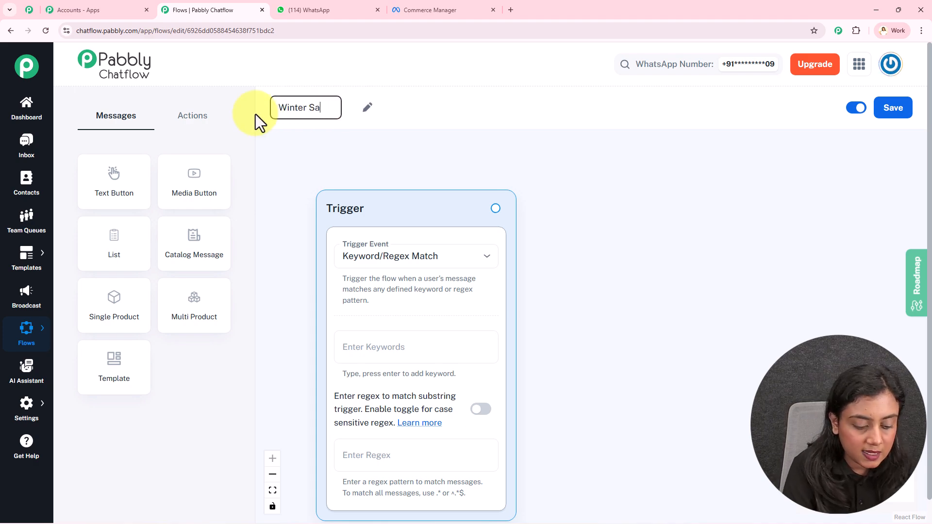
text(le Message)
click(398, 112)
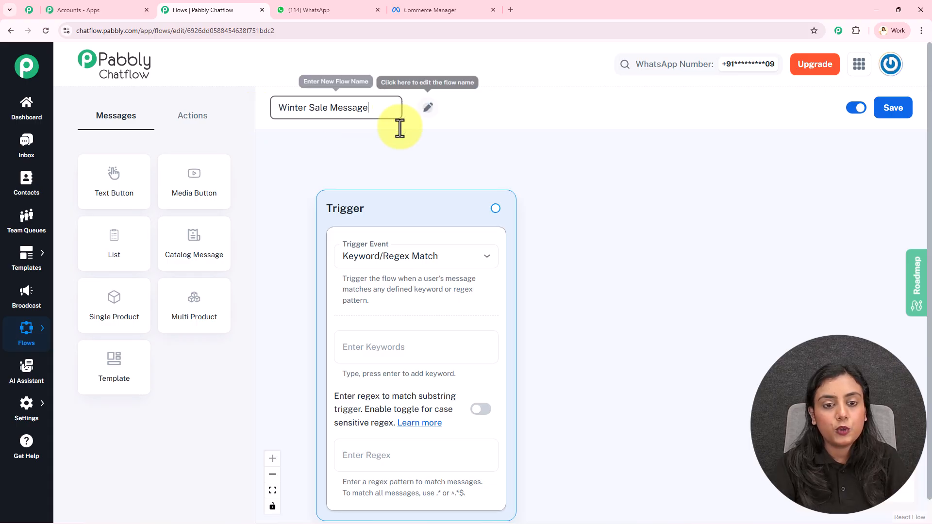
Step: Set the flow's trigger event to Template Selected and choose the winter_sale template for it
drag(624, 350, 630, 328)
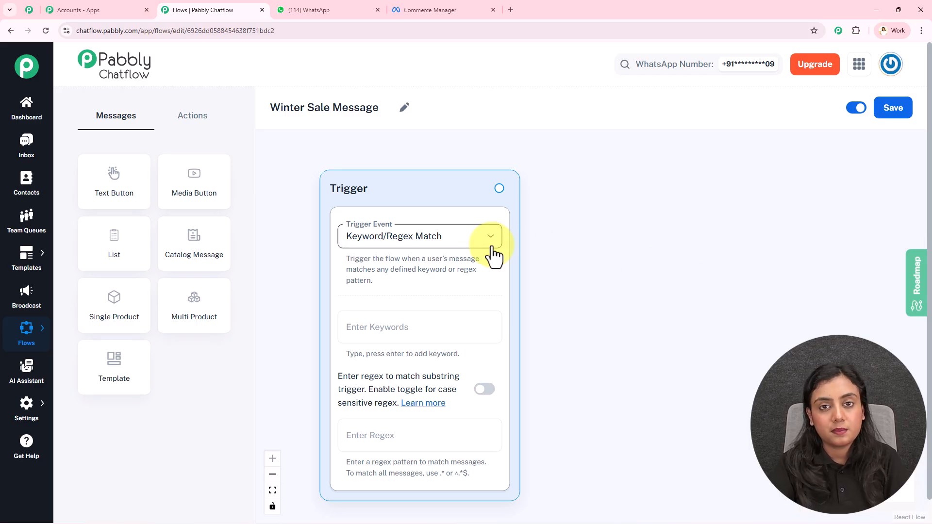
click(435, 237)
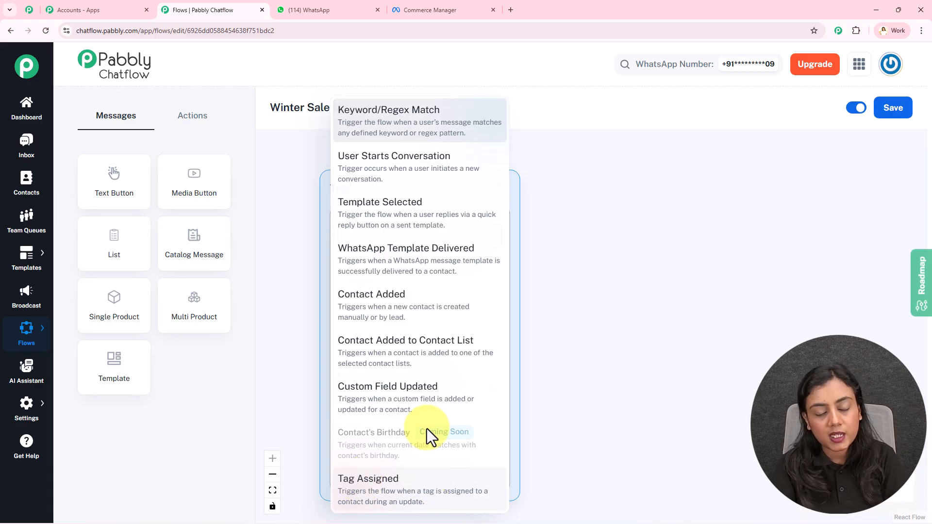
click(402, 219)
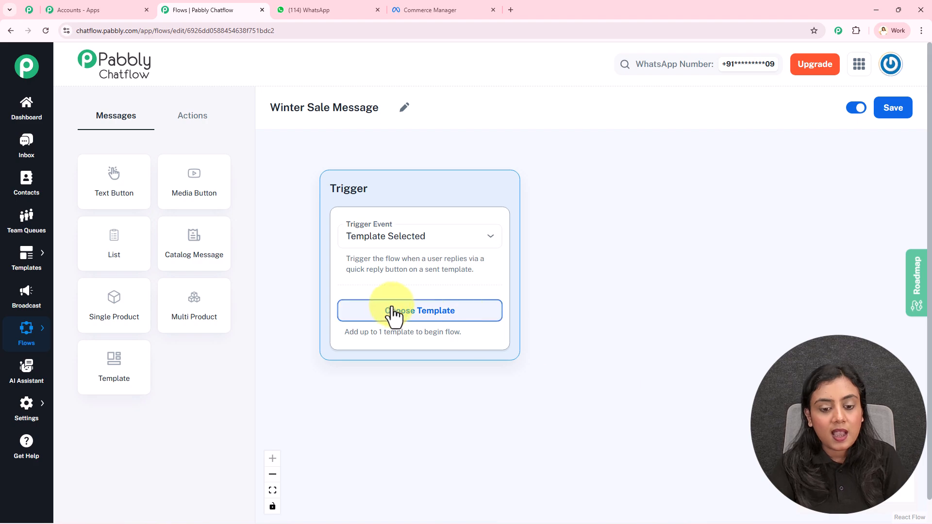
click(461, 312)
click(349, 257)
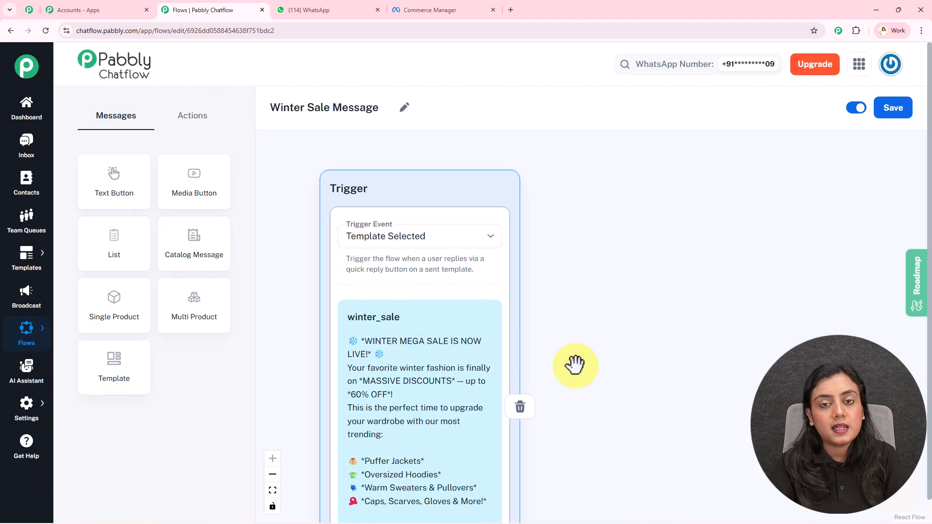
Step: Review the trigger template's quick-reply buttons, then switch to WhatsApp and view the items of the Top Winter Fashion message
drag(610, 433, 603, 252)
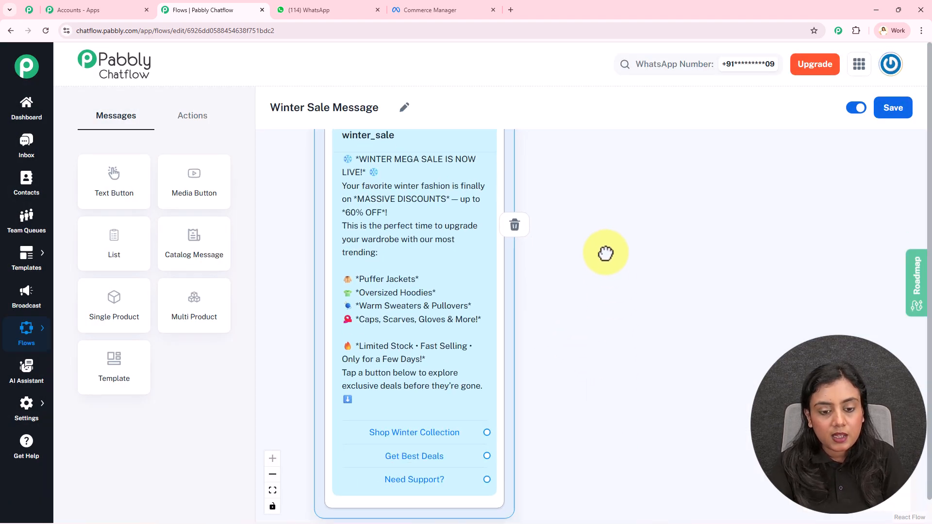
scroll(298, 260, down, 3)
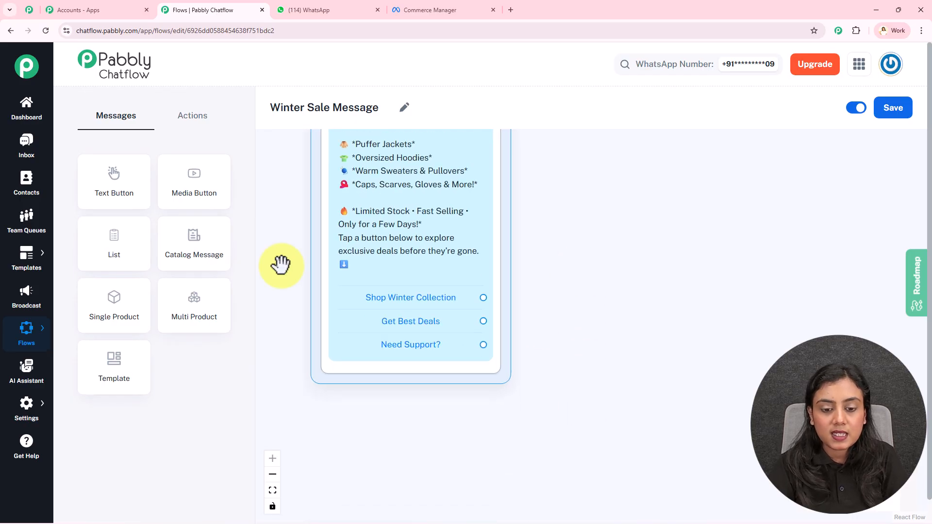
drag(601, 297, 545, 322)
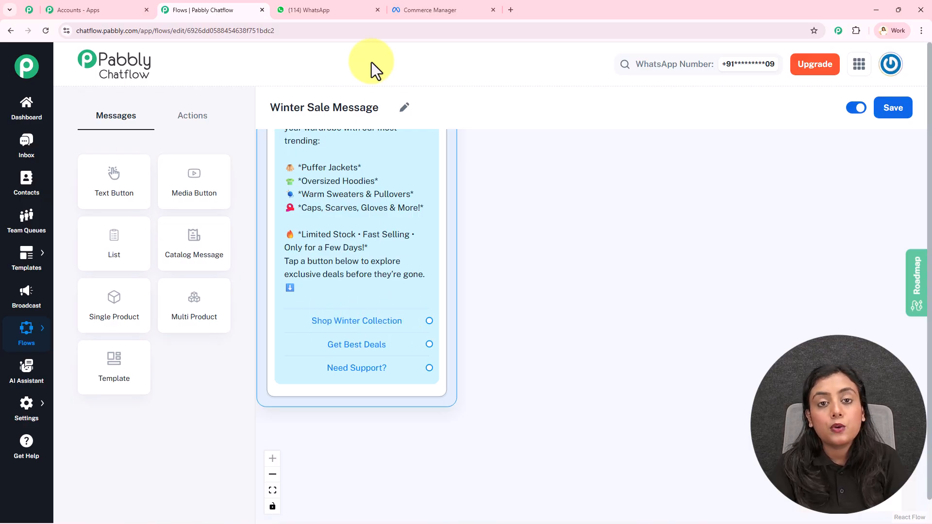
click(311, 10)
click(493, 457)
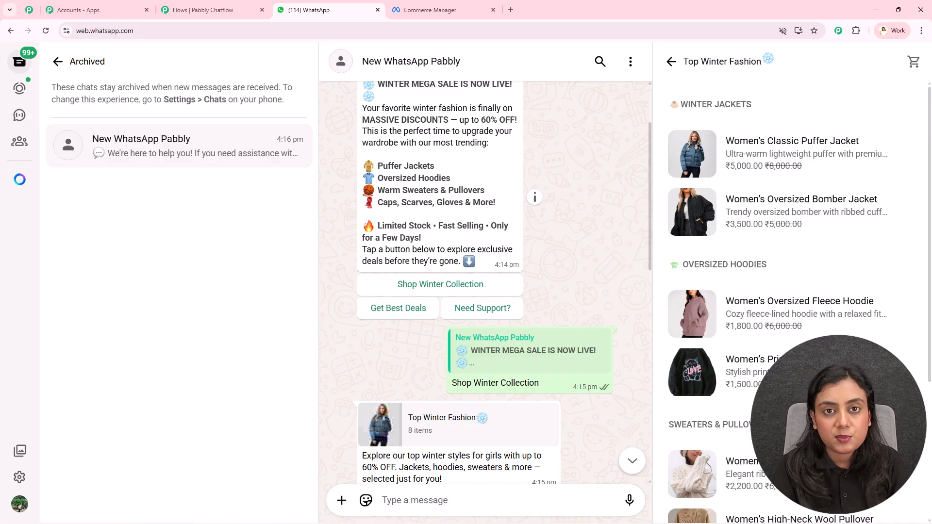
Step: Switch to Meta Commerce Manager and examine the product list of Catalogue_Clothing_Products and its option for adding products
click(453, 5)
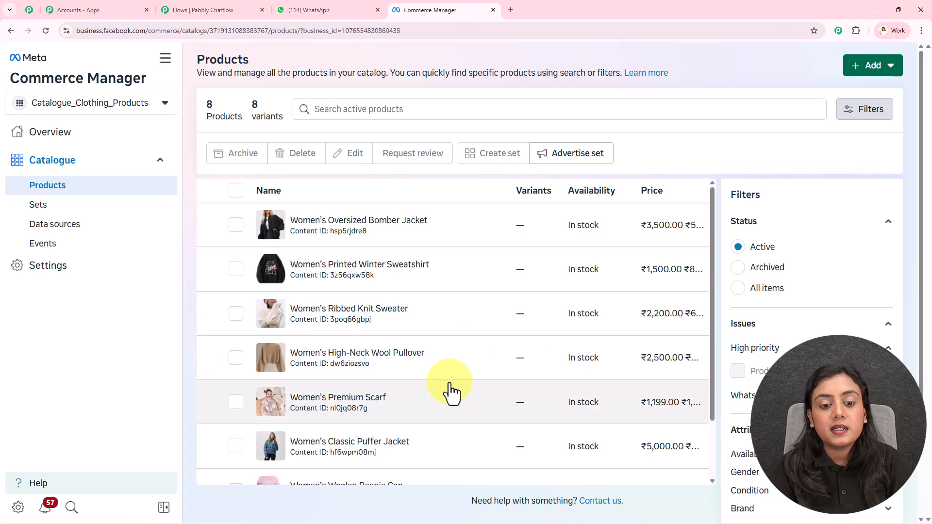
scroll(358, 427, down, 2)
scroll(360, 440, up, 2)
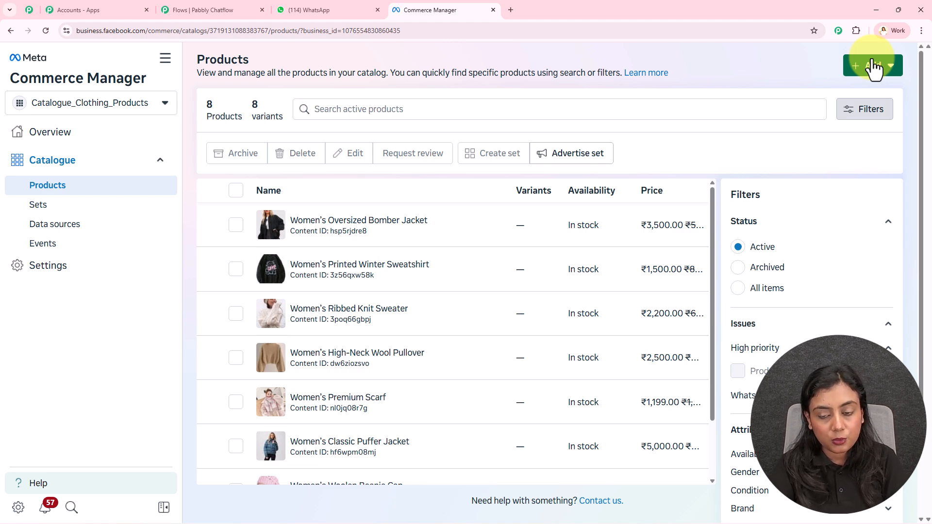
scroll(406, 384, down, 1)
scroll(407, 384, down, 1)
scroll(406, 384, up, 2)
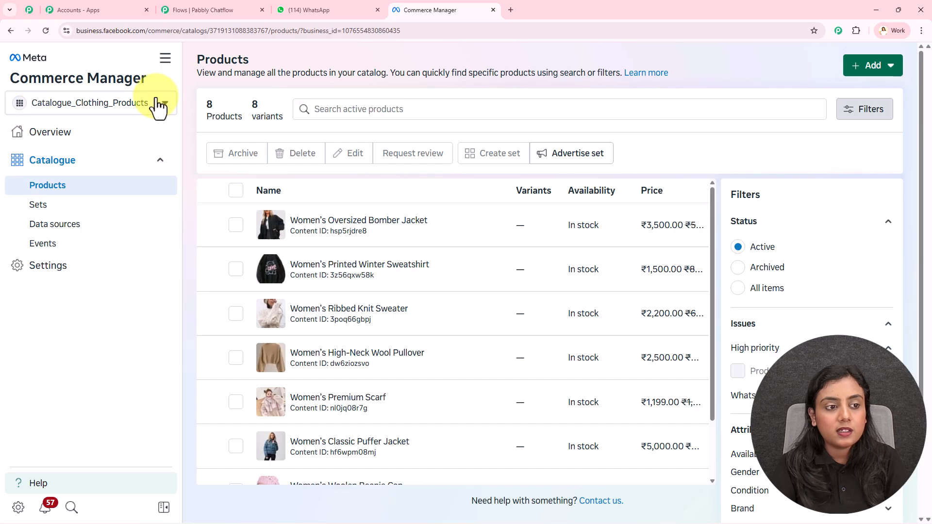
click(211, 10)
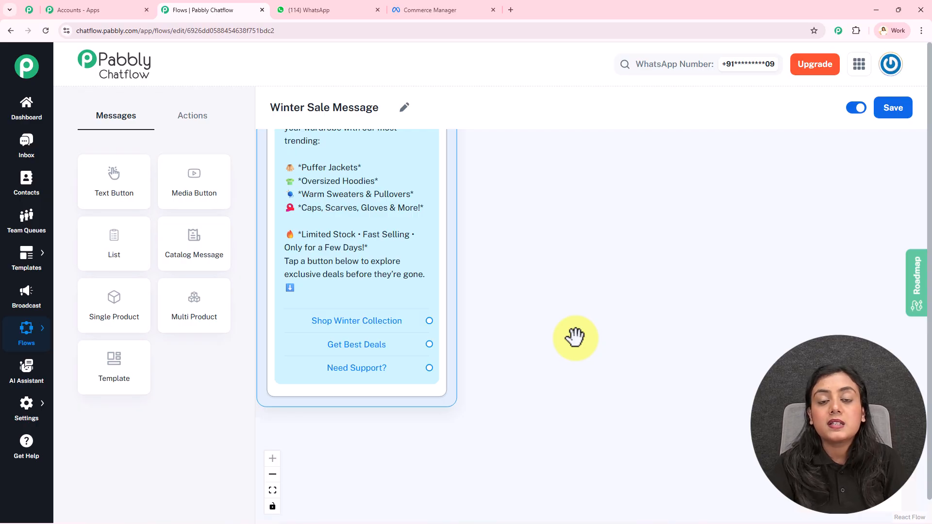
click(472, 1)
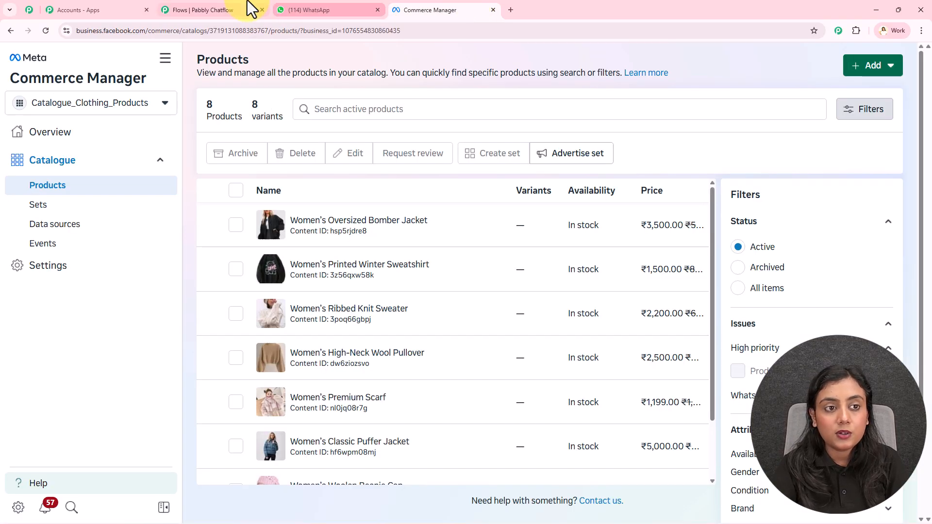
Step: Return to the Pabbly Chatflow flow and connect a Multi Product message to the Shop Winter Collection button
click(231, 1)
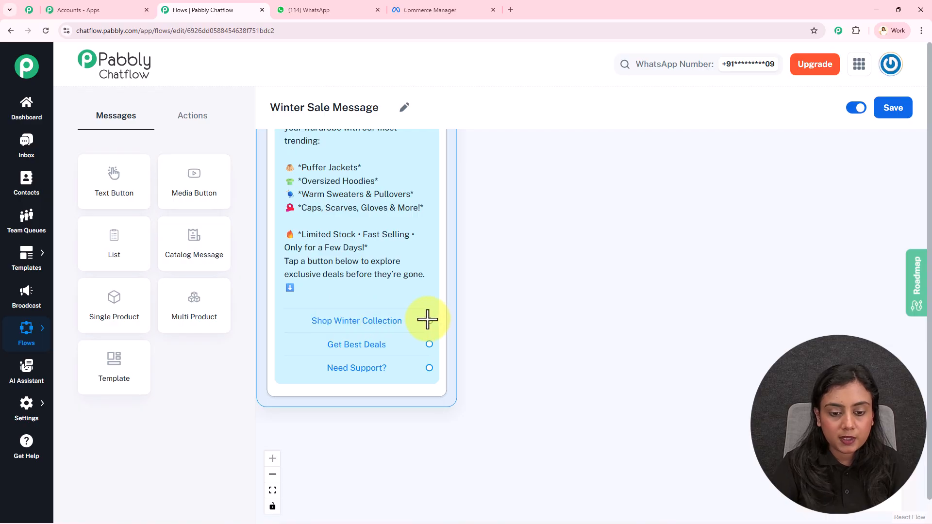
drag(428, 321, 610, 174)
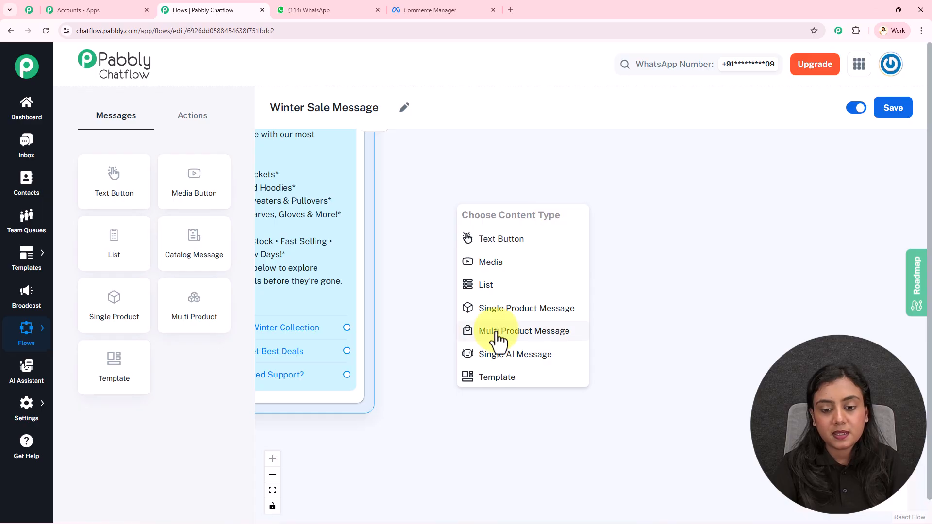
click(543, 332)
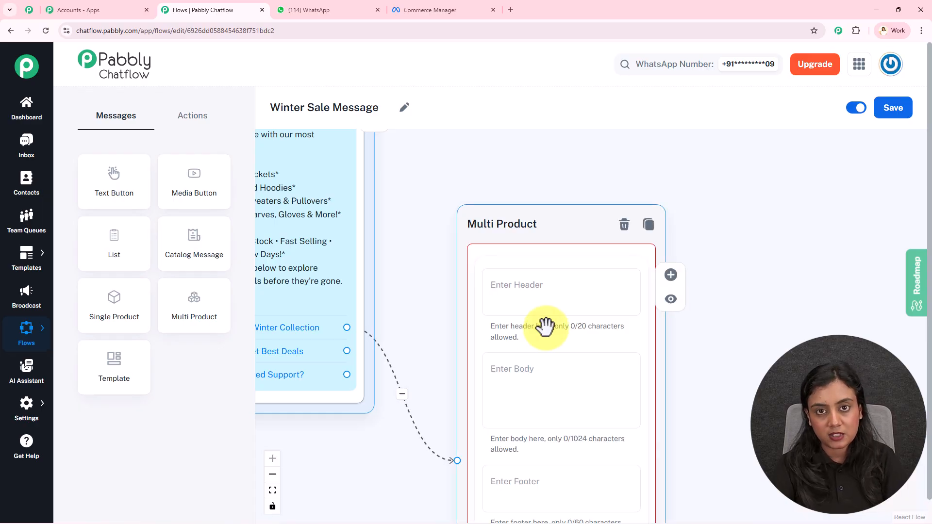
Step: Set header "Top Winter Fashion ❄️" and body "Explore our top winter styles for girls with up to 60% OFF. Jackets, hoodies, sweaters & more — selected just for you!"
scroll(631, 272, down, 2)
scroll(743, 275, up, 1)
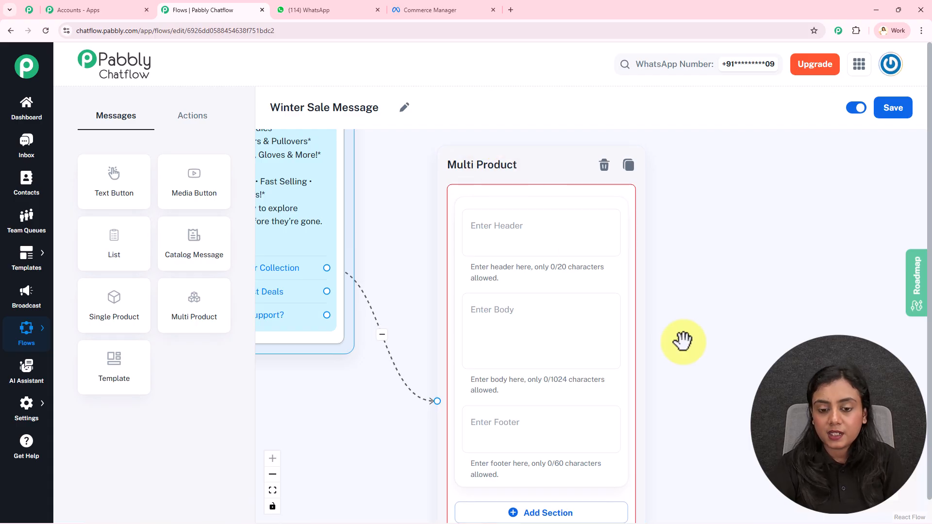
scroll(679, 330, down, 1)
click(535, 206)
click(533, 301)
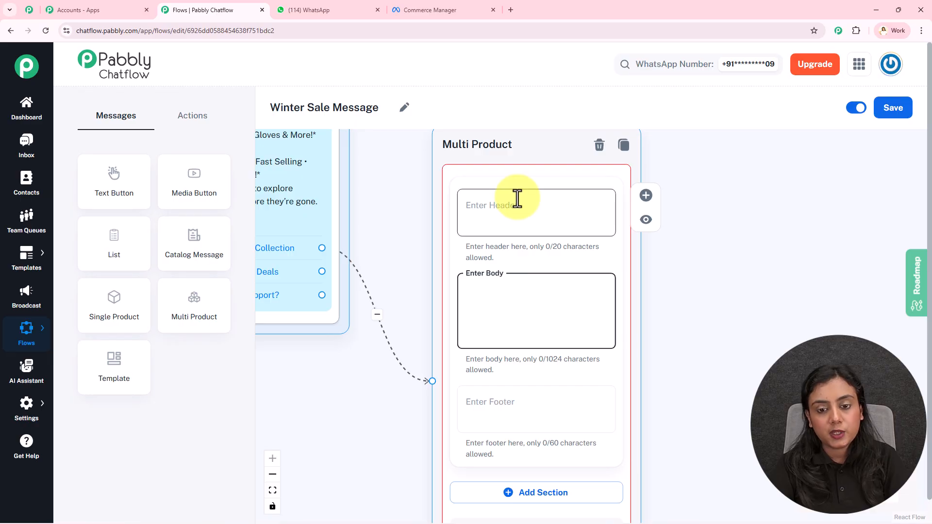
click(517, 198)
click(518, 300)
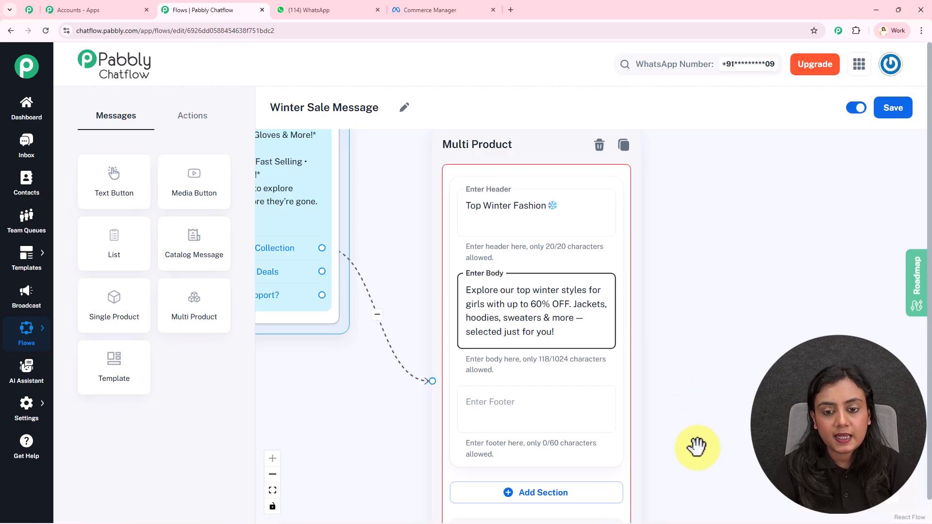
Step: Add a section to the Multi Product message and paste "WINTER JACKETS" with its jacket emoji as the section title
scroll(693, 400, down, 6)
scroll(680, 258, up, 5)
scroll(697, 322, down, 3)
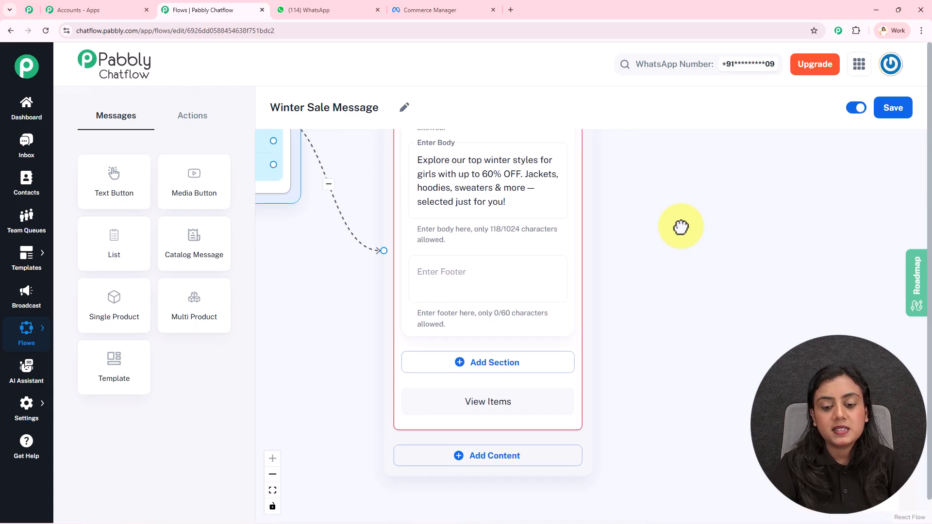
click(499, 369)
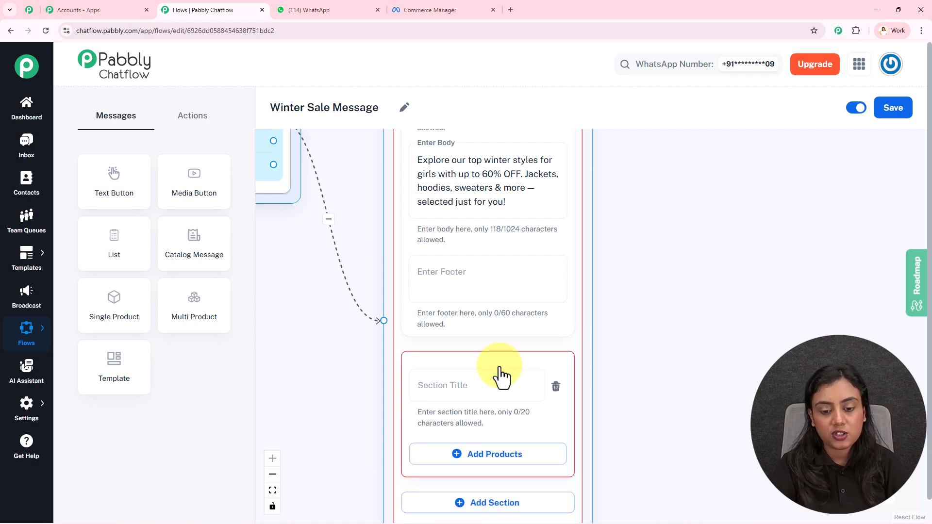
scroll(606, 321, down, 2)
click(501, 306)
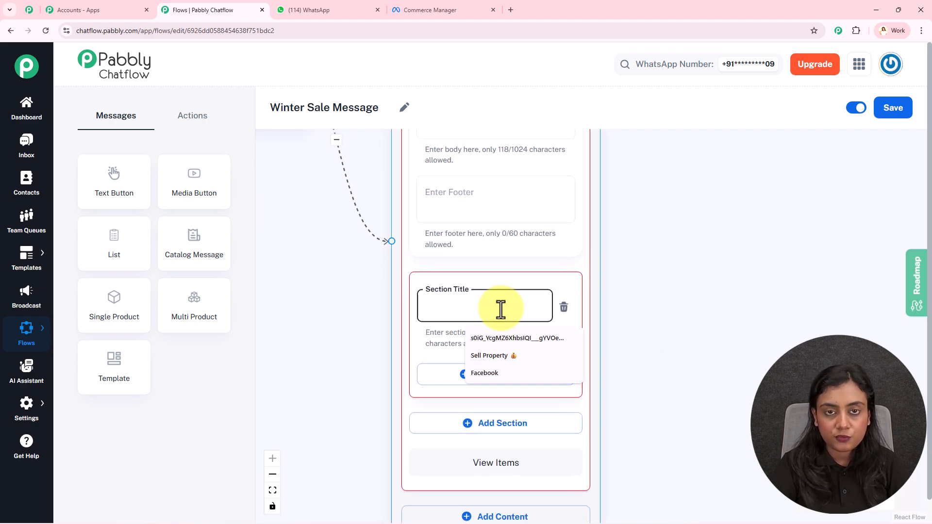
text(🧥 WINTER JACKETS)
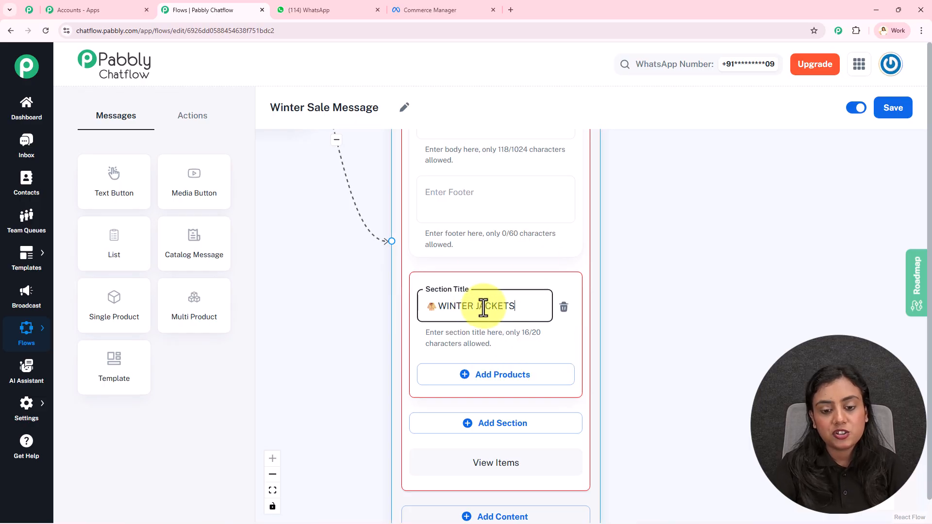
Step: Add the Women's Oversized Bomber Jacket to the WINTER JACKETS section of the Multi Product message
scroll(631, 384, down, 3)
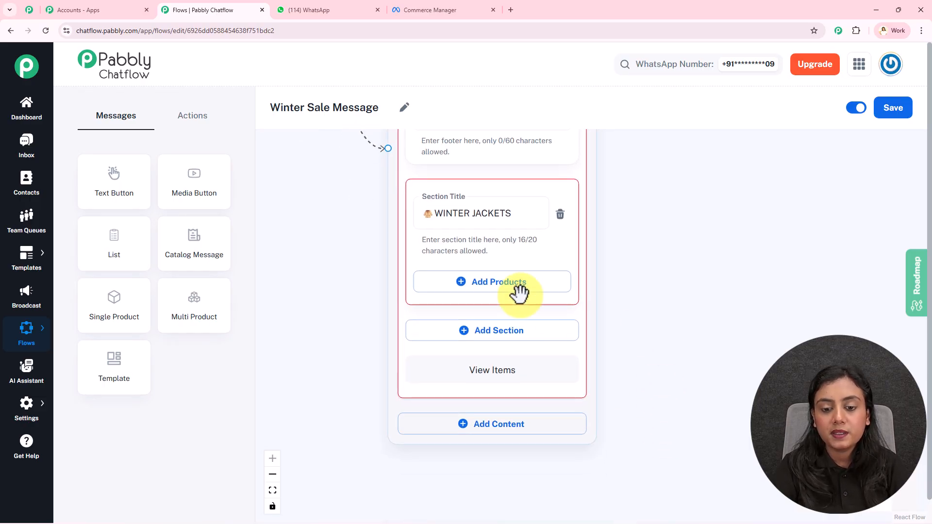
click(507, 291)
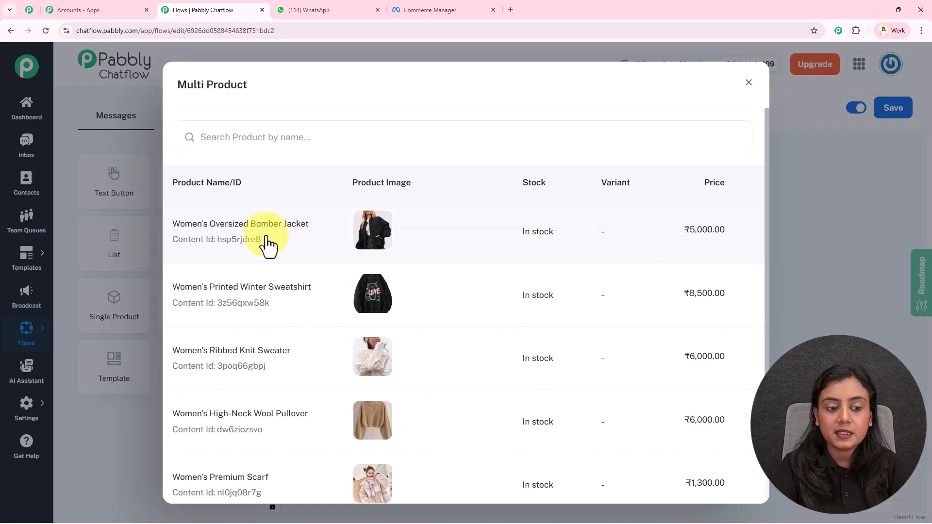
scroll(509, 432, down, 2)
scroll(510, 431, up, 2)
scroll(510, 432, down, 1)
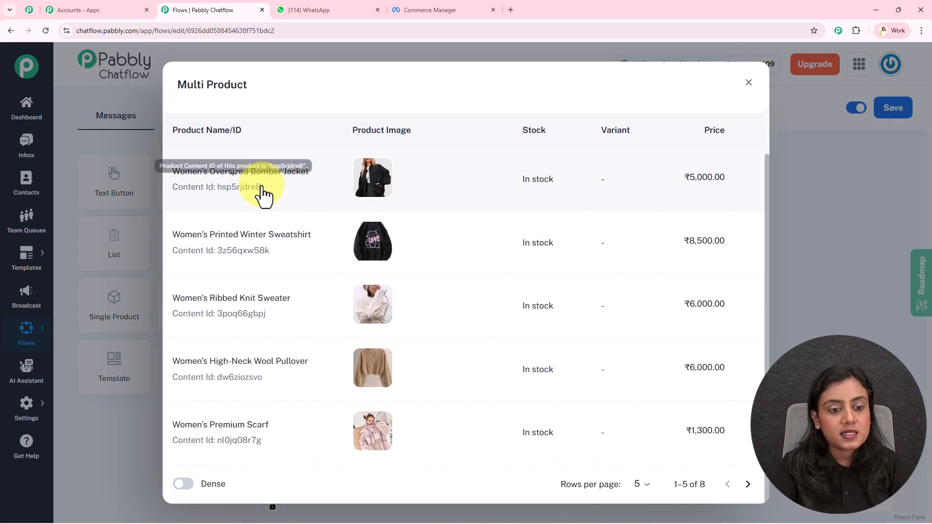
click(324, 189)
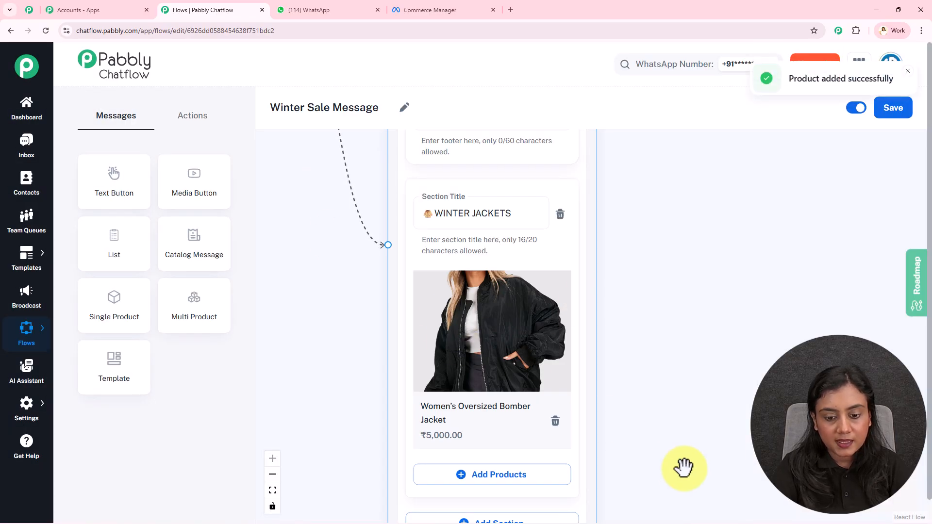
Step: Add the Women's Classic Puffer Jacket as another product in the WINTER JACKETS section, showing more rows in the product list
drag(682, 466, 664, 335)
click(462, 347)
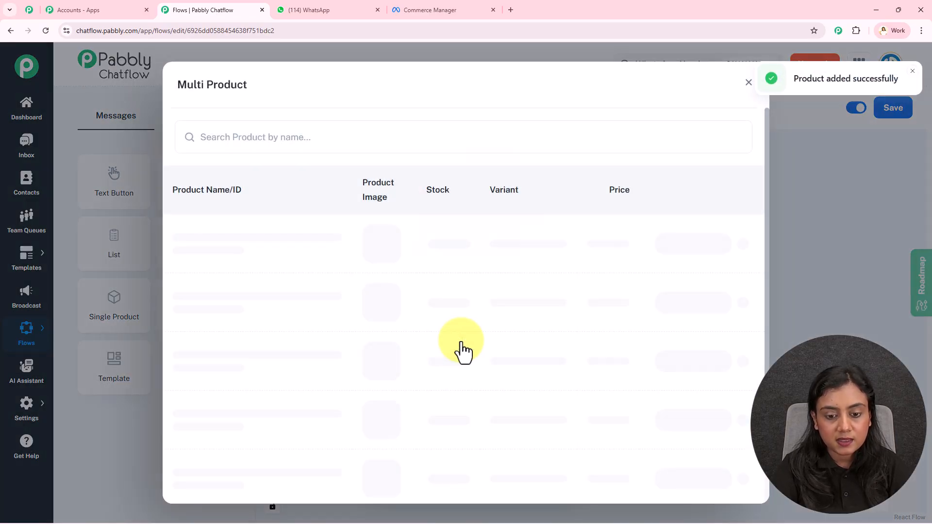
scroll(582, 456, down, 1)
click(641, 484)
click(645, 492)
scroll(385, 395, down, 3)
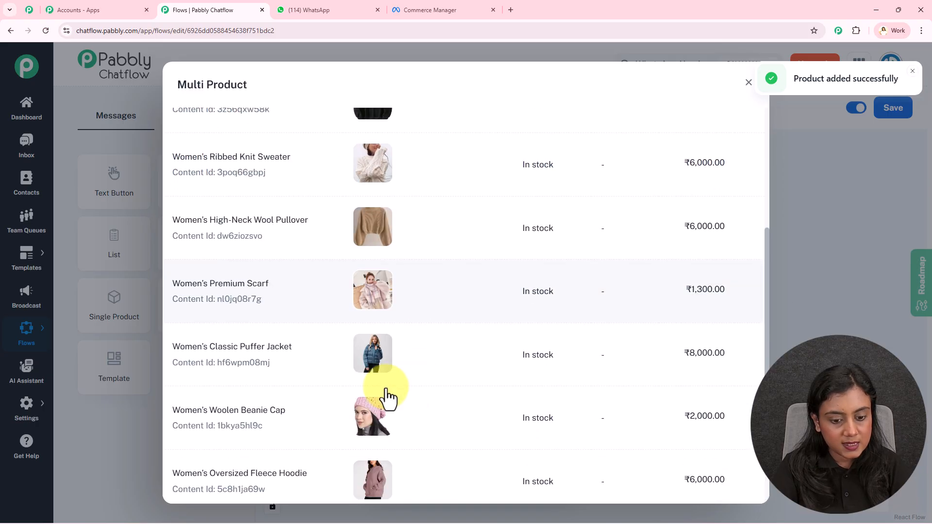
click(289, 353)
Step: Add a second section to the Multi Product message, below WINTER JACKETS, and open its section title for editing
drag(661, 271, 687, 461)
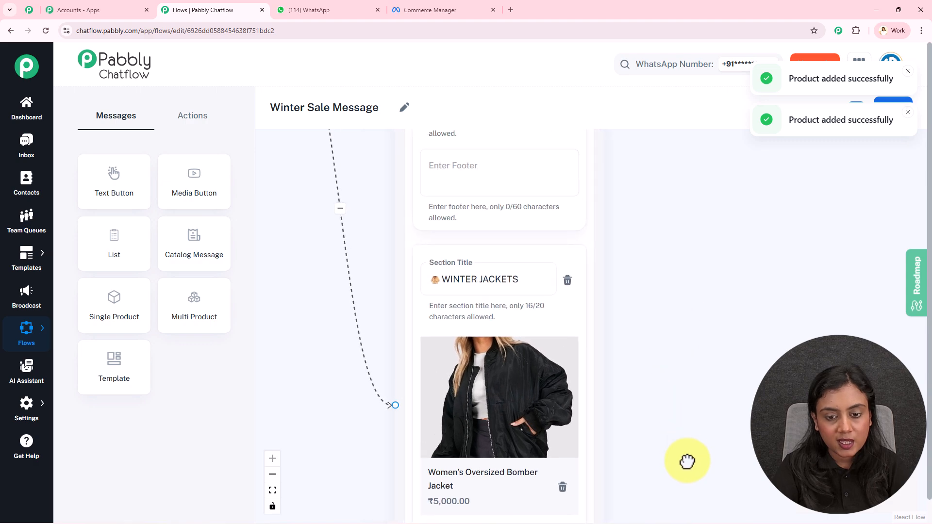
drag(679, 372, 682, 317)
scroll(474, 246, down, 3)
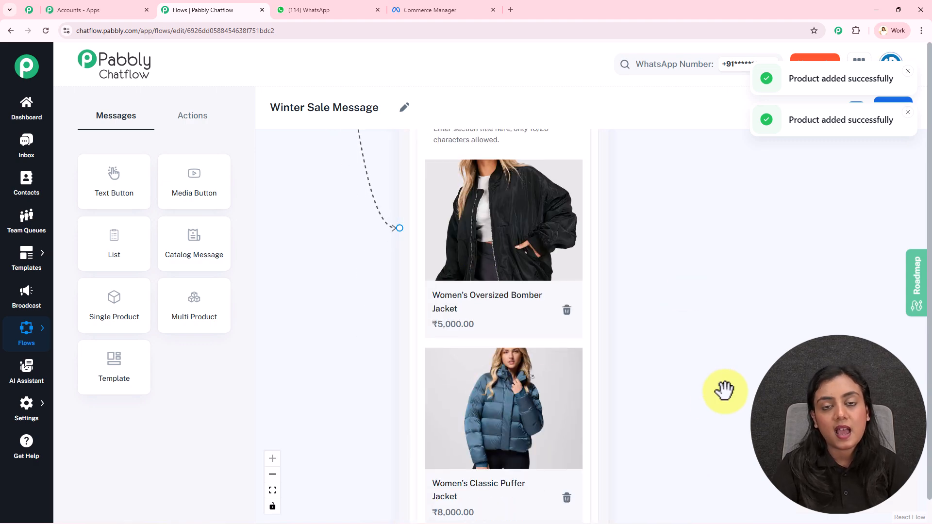
scroll(723, 391, down, 6)
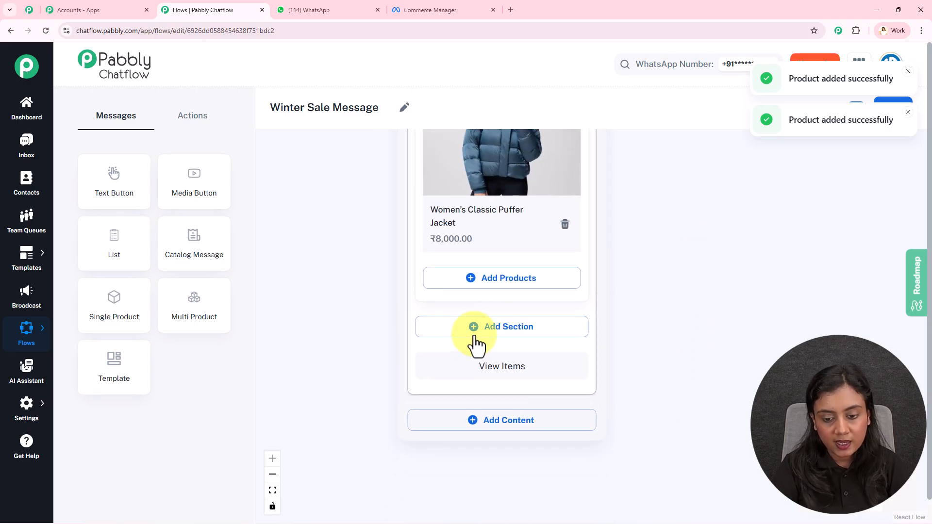
click(477, 344)
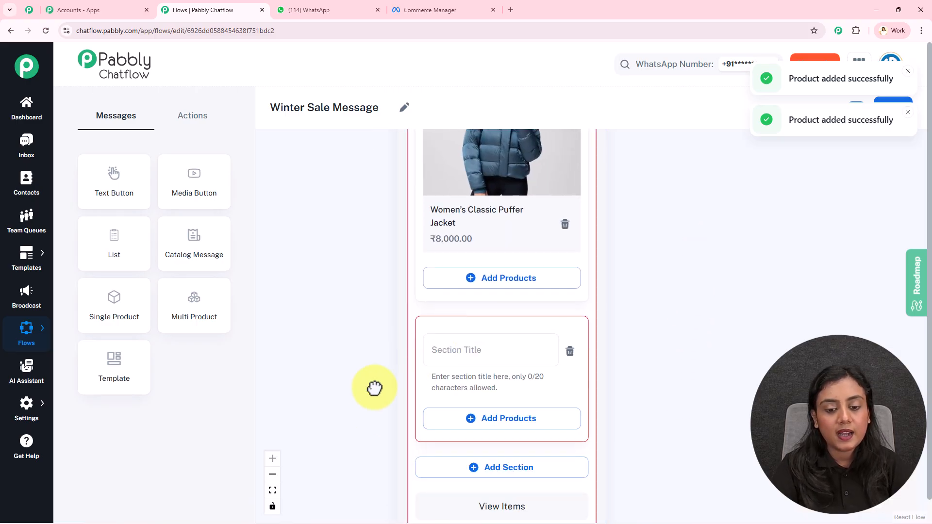
scroll(493, 255, down, 2)
click(493, 256)
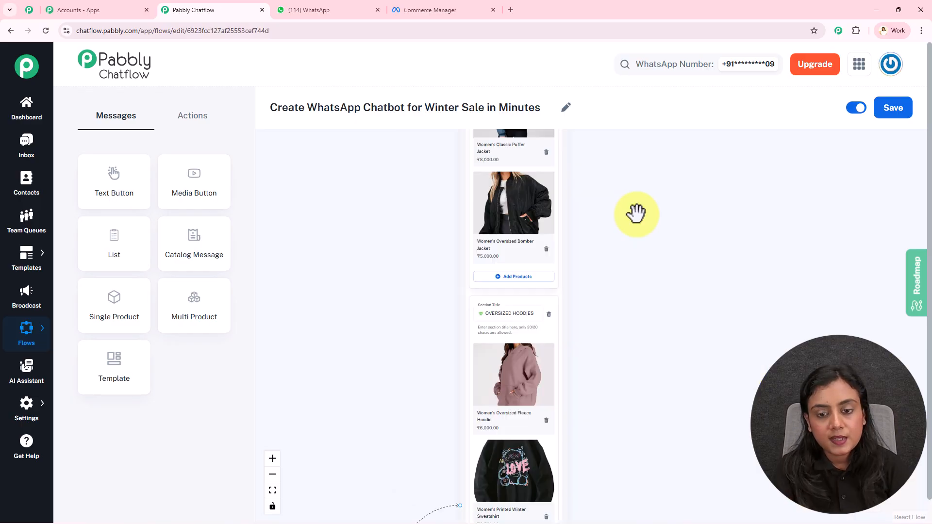
drag(634, 212, 640, 393)
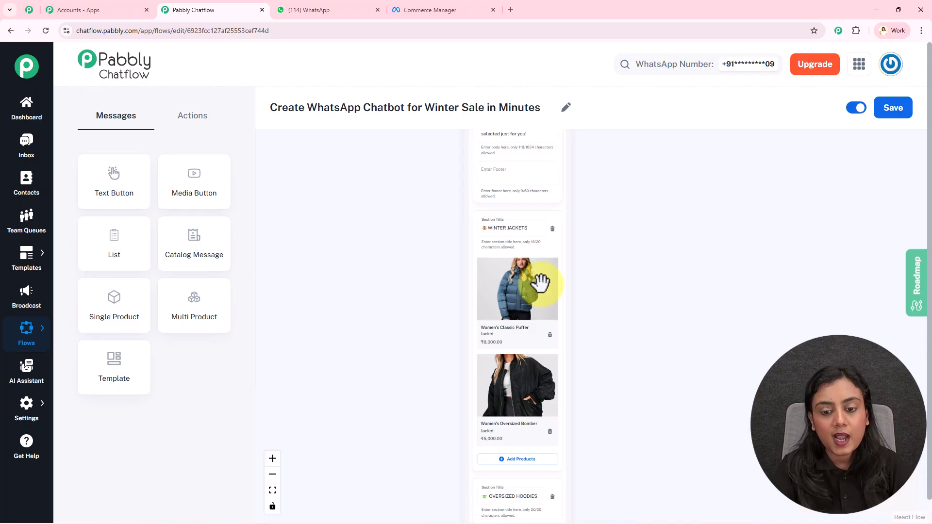
Step: Examine the sections and products of the Multi Product message in the flow "Create WhatsApp Chatbot for Winter Sale in Minutes"
scroll(537, 283, up, 3)
scroll(593, 322, down, 5)
scroll(479, 240, down, 5)
scroll(699, 437, down, 4)
drag(682, 502, 675, 379)
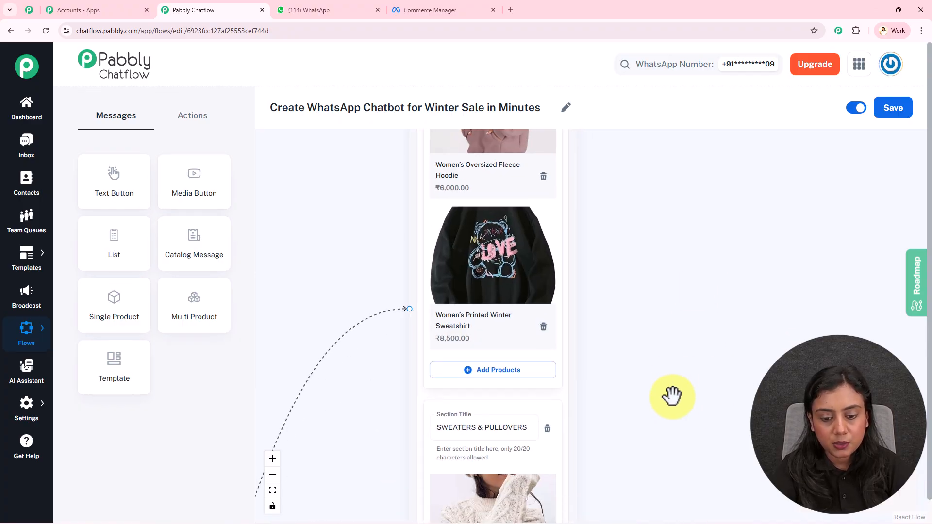
scroll(674, 380, down, 4)
scroll(495, 302, down, 1)
scroll(634, 303, down, 2)
scroll(634, 304, down, 8)
click(506, 253)
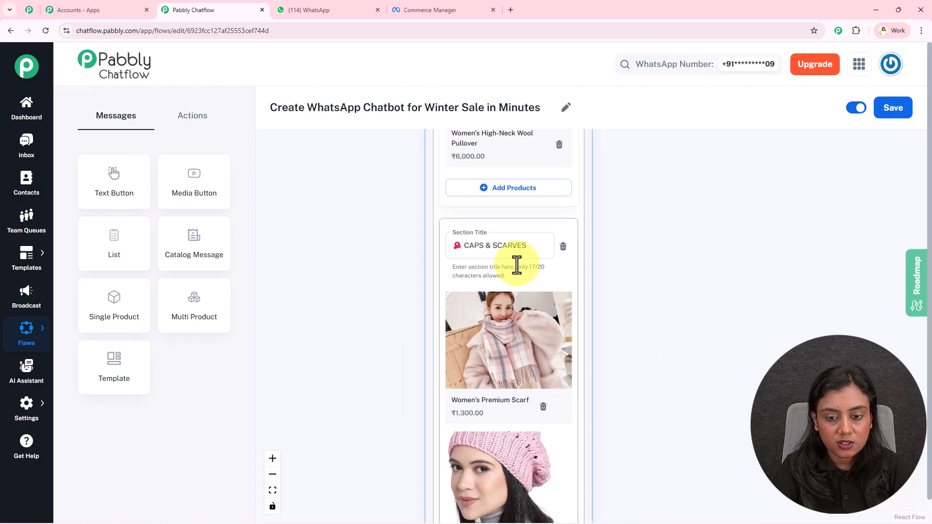
scroll(636, 349, down, 3)
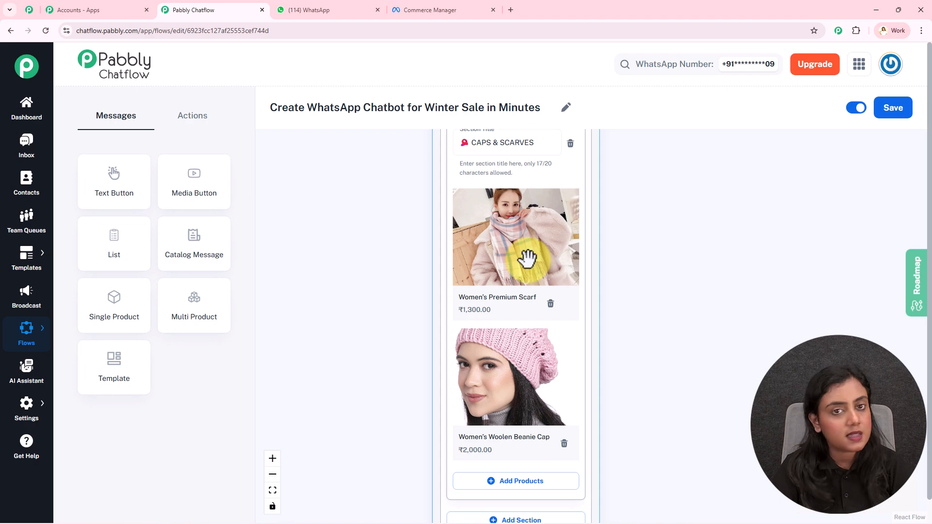
scroll(631, 286, down, 2)
scroll(691, 374, up, 5)
Step: Examine the winter_sale template's quick replies, then switch to WhatsApp and review the reply sent for Get Best Deals
drag(511, 304, 414, 316)
drag(592, 391, 657, 310)
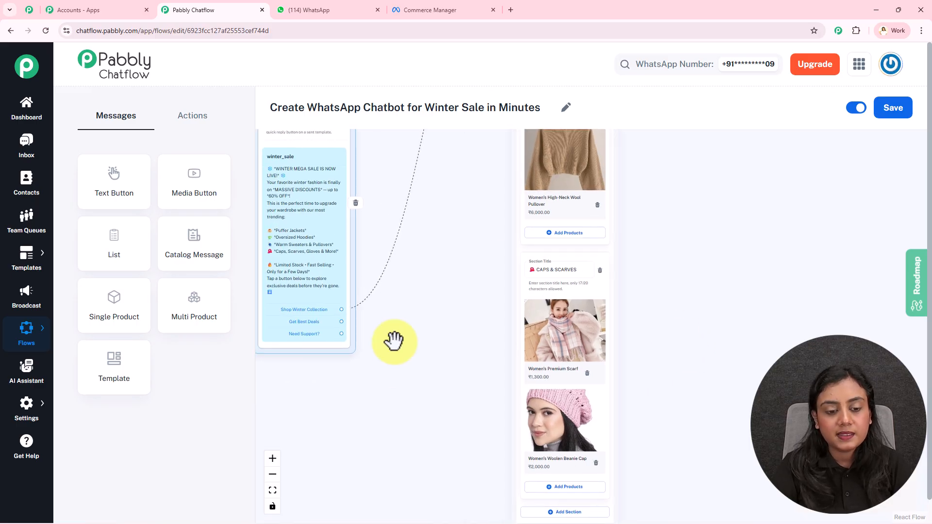
scroll(378, 321, up, 3)
drag(366, 318, 520, 327)
scroll(518, 327, up, 3)
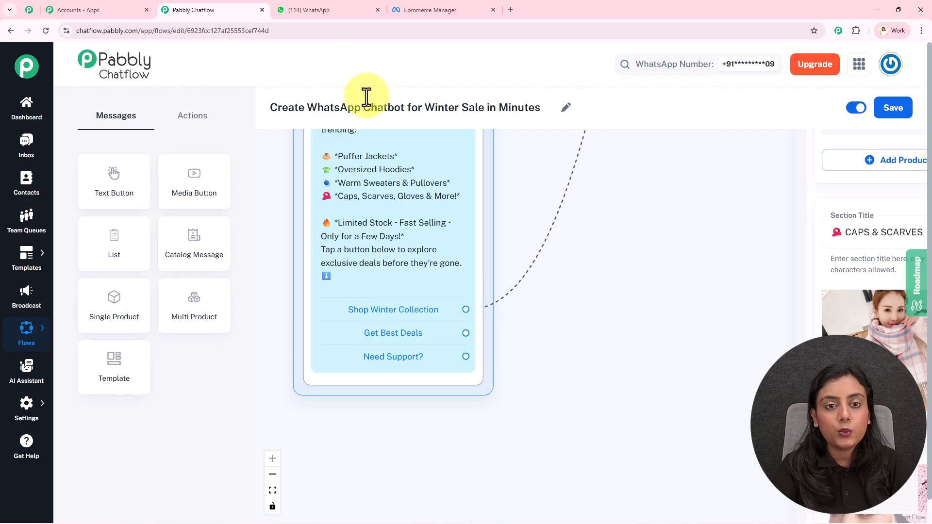
click(348, 11)
scroll(430, 312, up, 2)
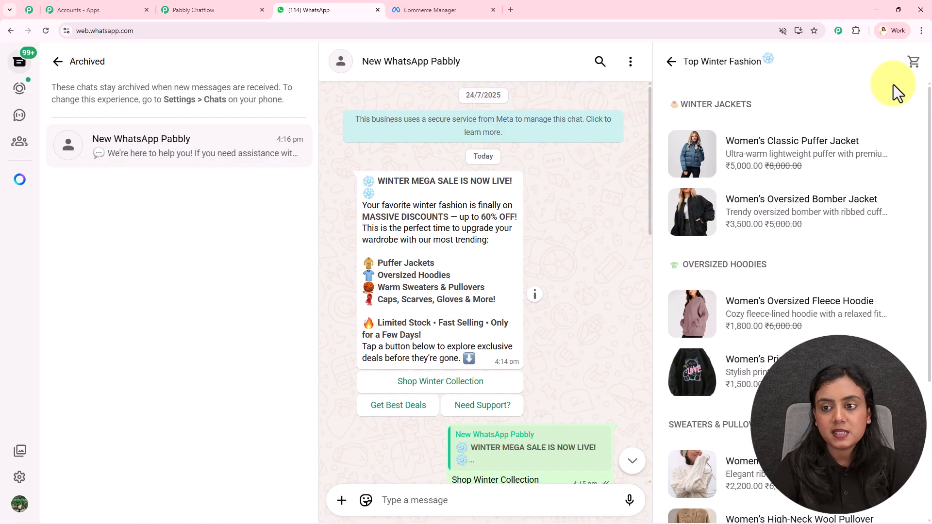
click(665, 64)
scroll(659, 248, down, 10)
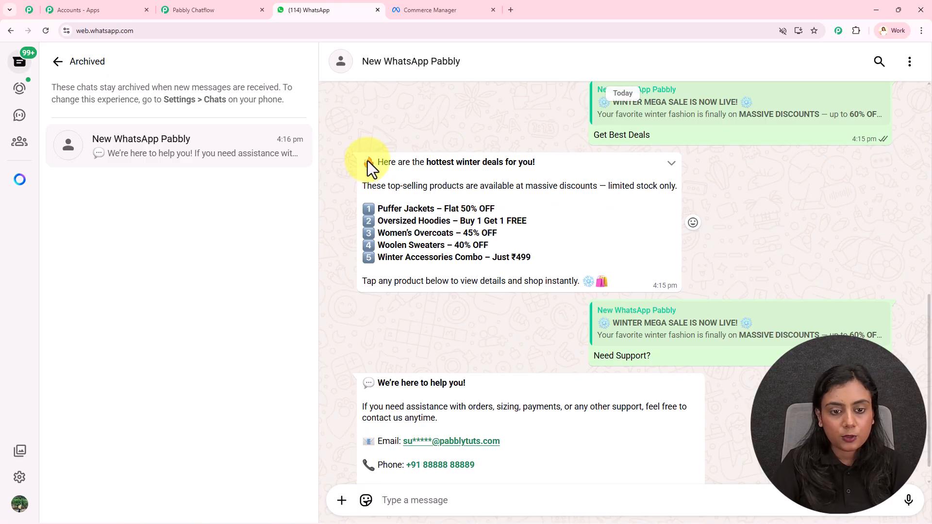
drag(625, 278, 363, 156)
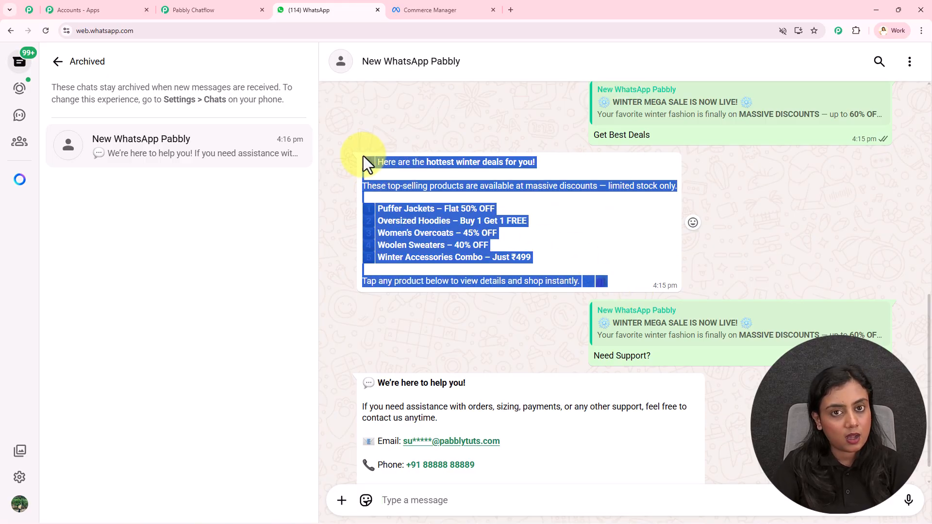
Step: Return to Pabbly Chatflow, connect a Text Button message to Get Best Deals, and paste the "🔥 Here are the *hottest winter deals for you!*" text
click(188, 9)
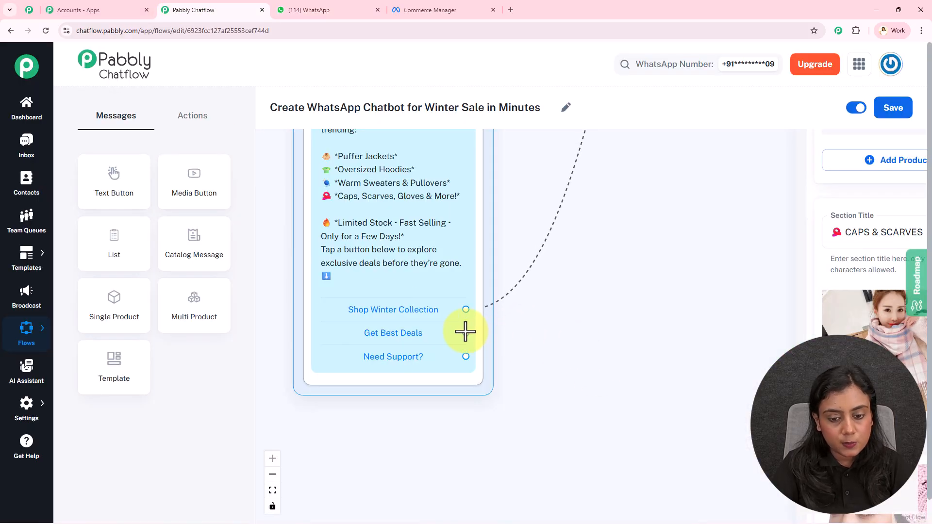
drag(465, 333, 631, 342)
click(660, 361)
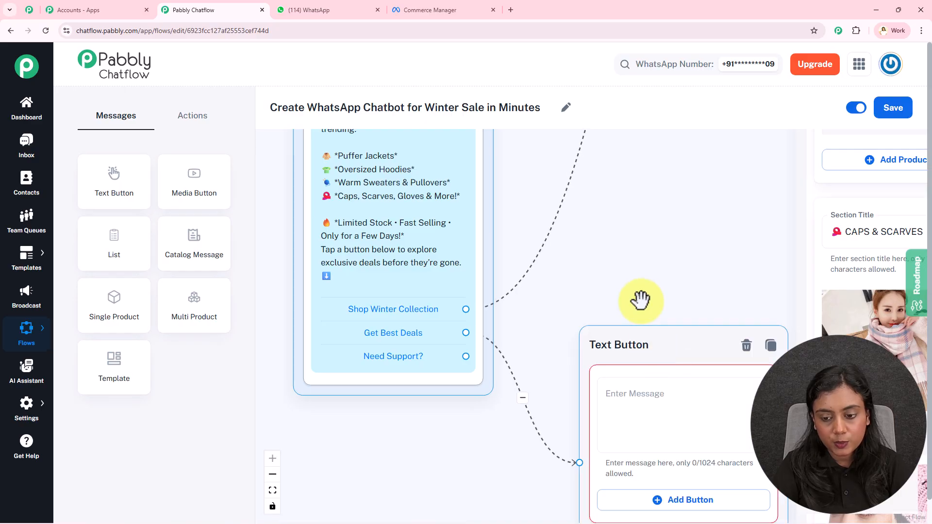
click(605, 316)
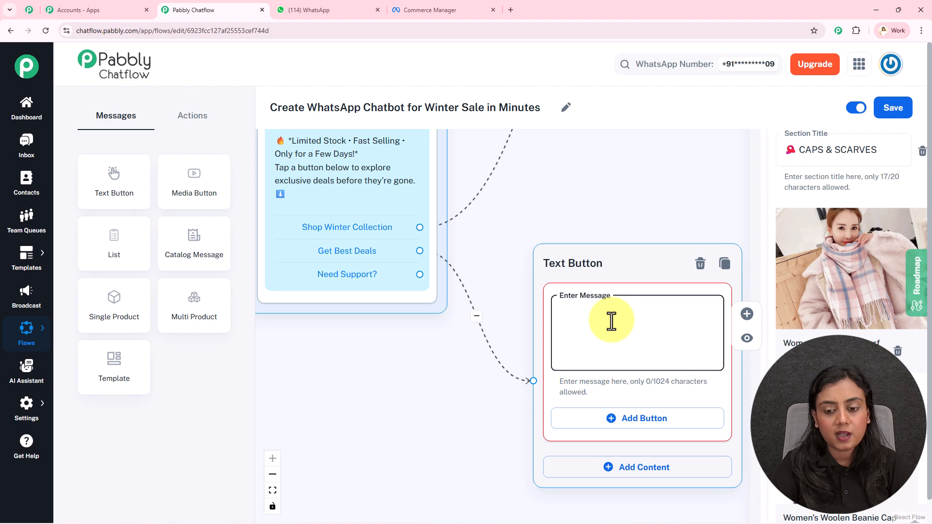
key(ctrl+v)
drag(581, 161, 427, 146)
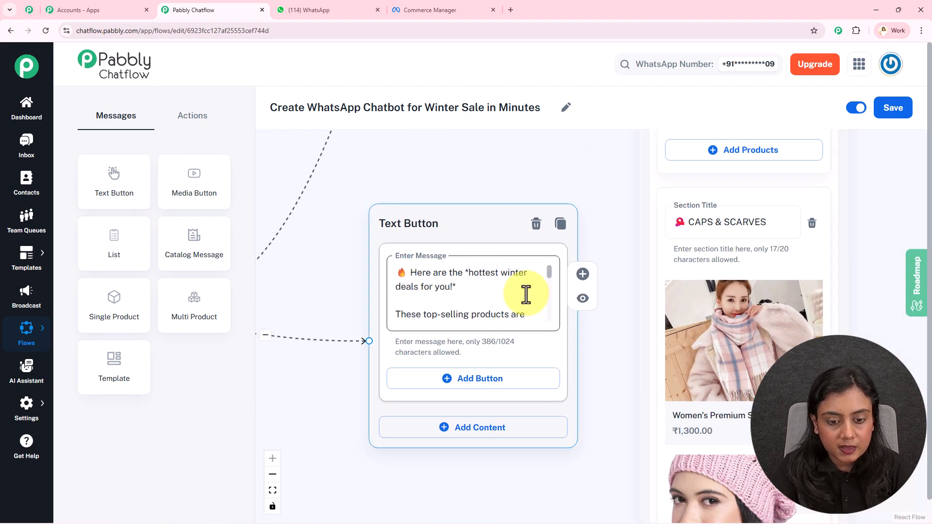
Step: Compare the asterisk bold formatting in the Get Best Deals message with how the text is displayed in the WhatsApp chat
mouse_move(547, 277)
mouse_down()
mouse_move(547, 323)
mouse_move(550, 267)
mouse_up()
click(309, 10)
click(437, 245)
drag(386, 210, 514, 211)
click(361, 146)
click(199, 11)
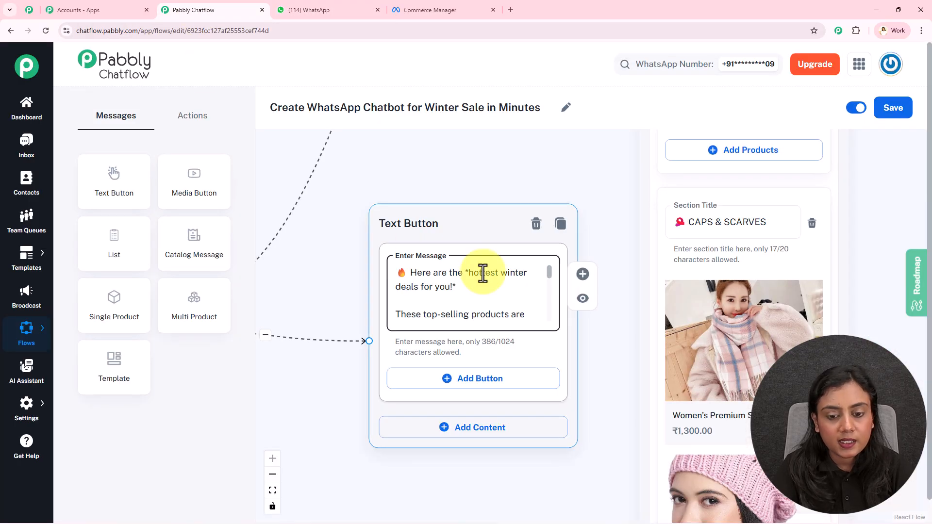
click(466, 273)
text(*)
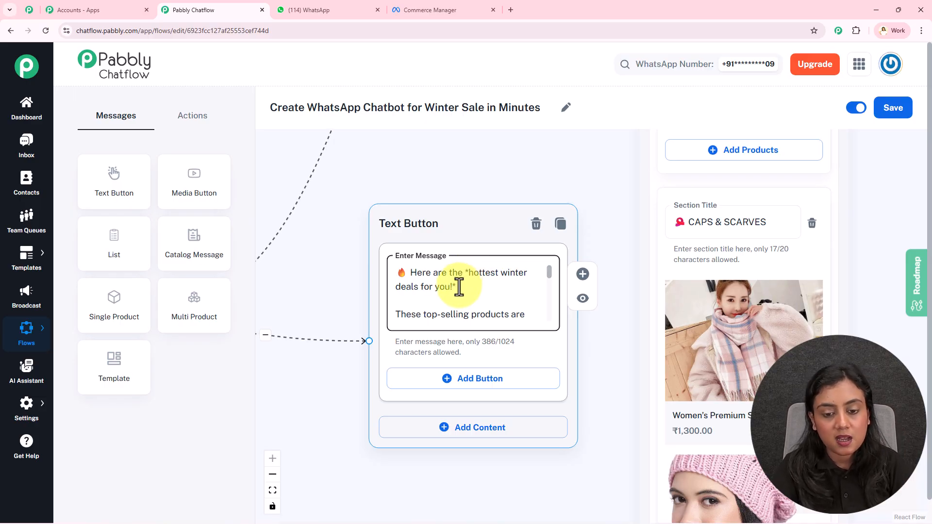
scroll(548, 296, down, 5)
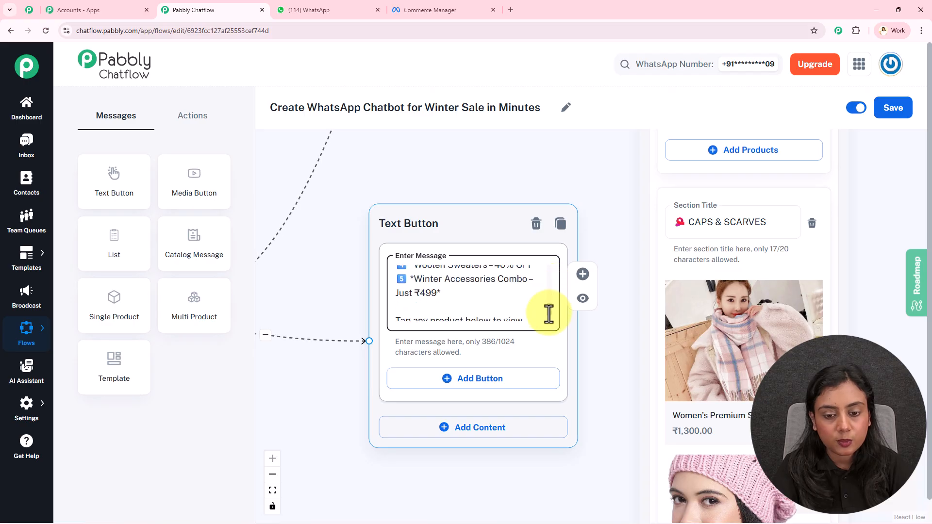
scroll(549, 314, down, 3)
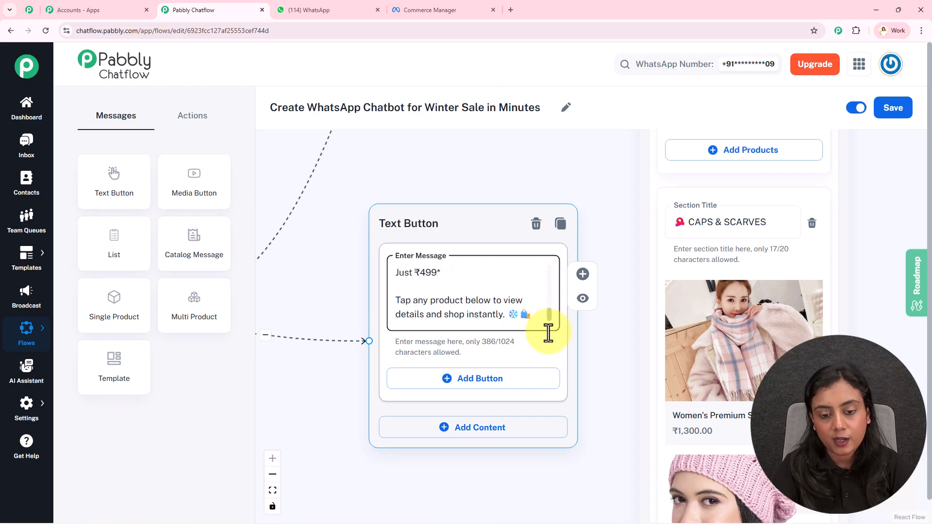
Step: Connect a Text Button message to Need Support?, paste the "*We're here to help you!*" text with the support contact details, and review it
drag(400, 191, 488, 126)
drag(379, 349, 563, 341)
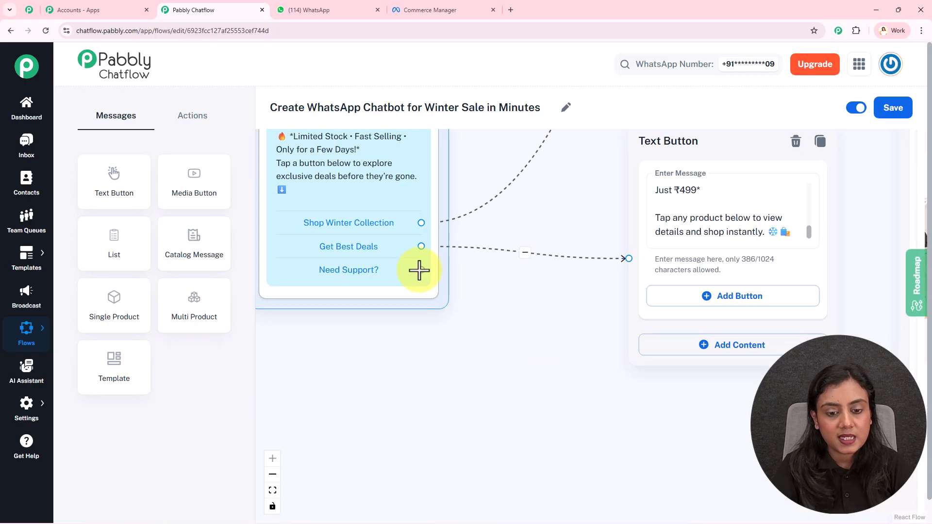
drag(421, 269, 578, 443)
click(459, 374)
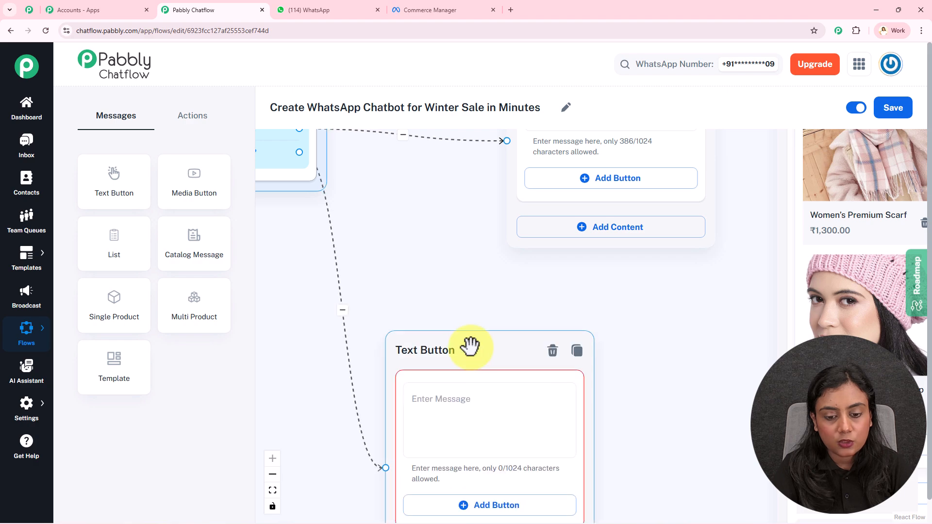
click(559, 366)
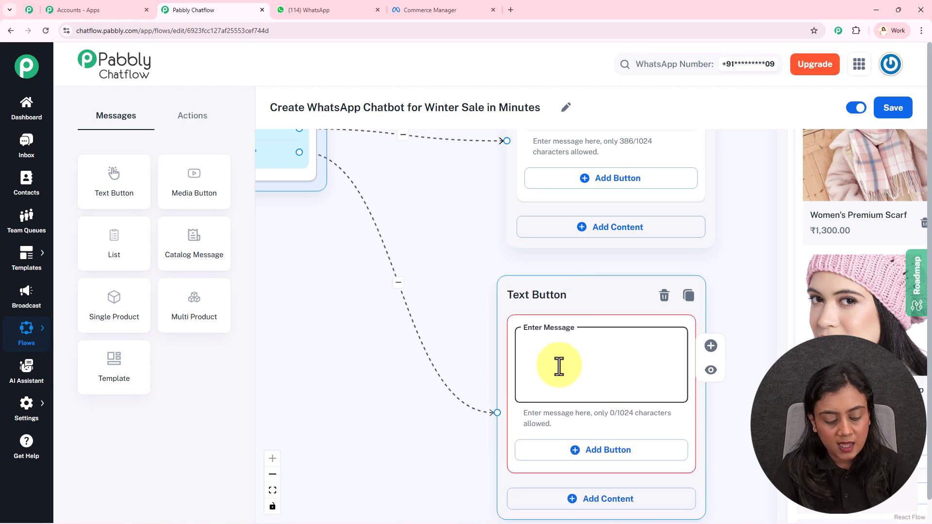
key(ctrl+v)
scroll(676, 384, up, 5)
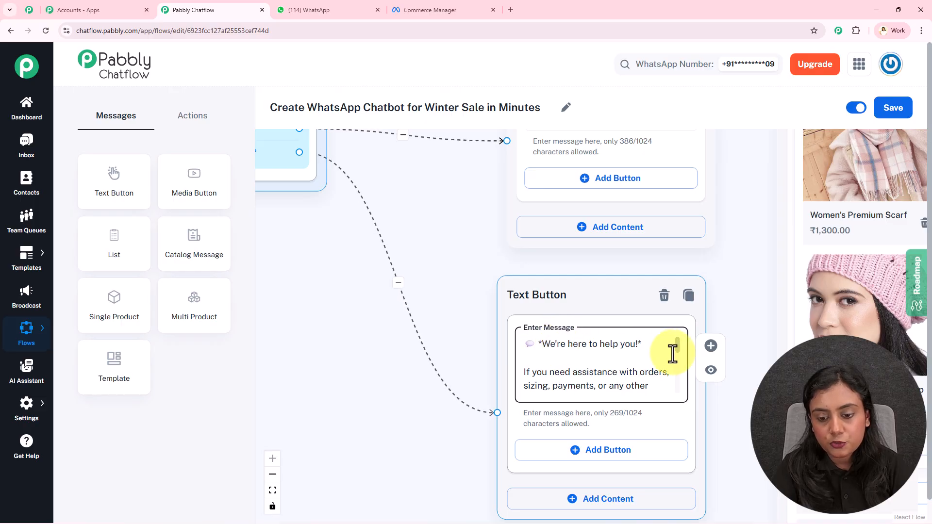
scroll(677, 353, down, 3)
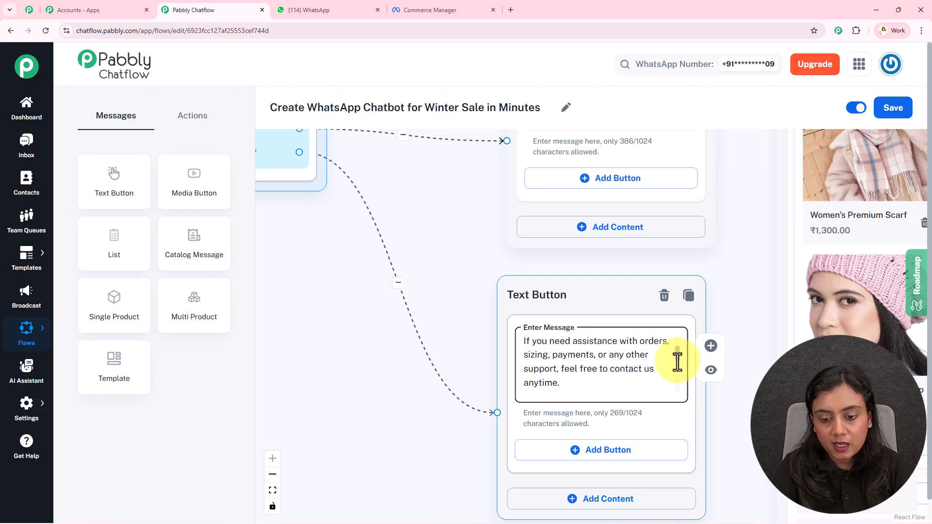
scroll(677, 365, down, 2)
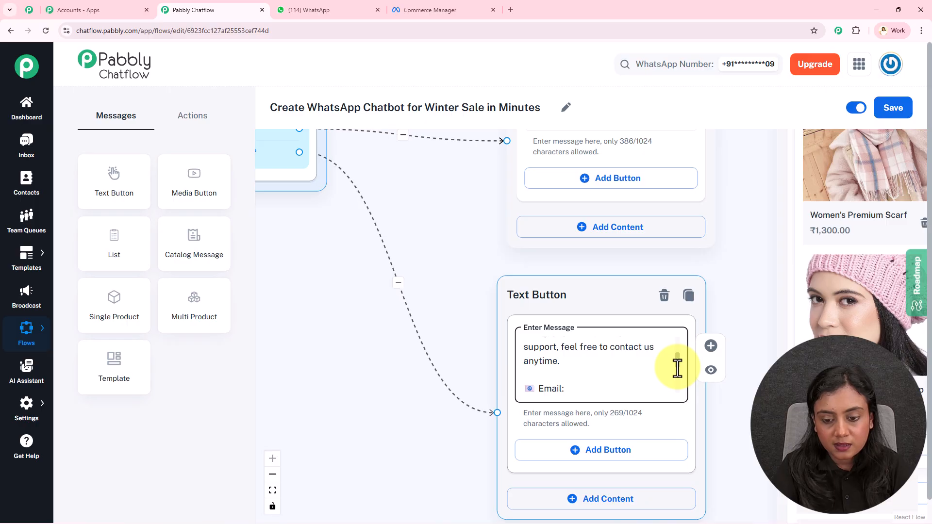
scroll(677, 369, down, 3)
scroll(675, 374, down, 3)
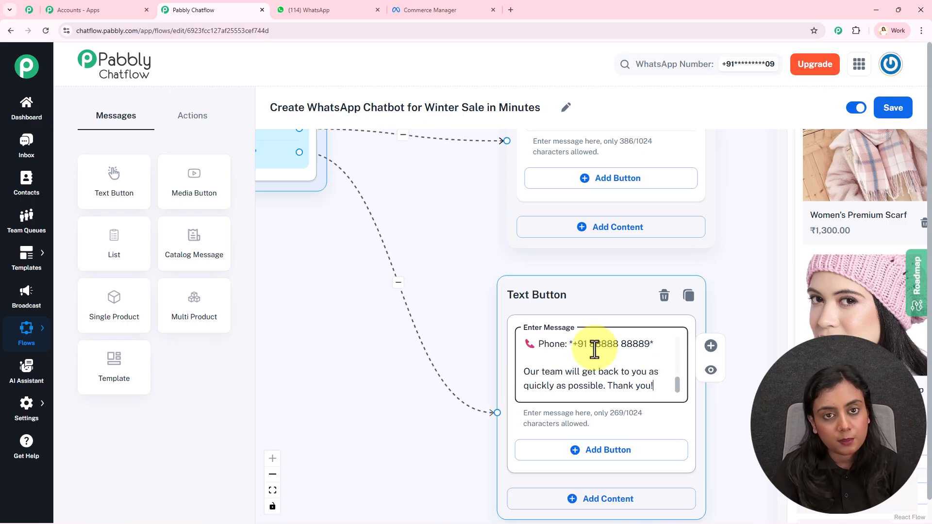
Step: Examine the complete flow, checking how the winter_sale template's three quick replies connect to the product message and both Text Button messages
scroll(441, 254, down, 3)
drag(441, 249, 462, 340)
scroll(472, 401, down, 2)
drag(551, 202, 570, 301)
scroll(572, 300, down, 2)
scroll(582, 279, down, 3)
drag(592, 266, 500, 306)
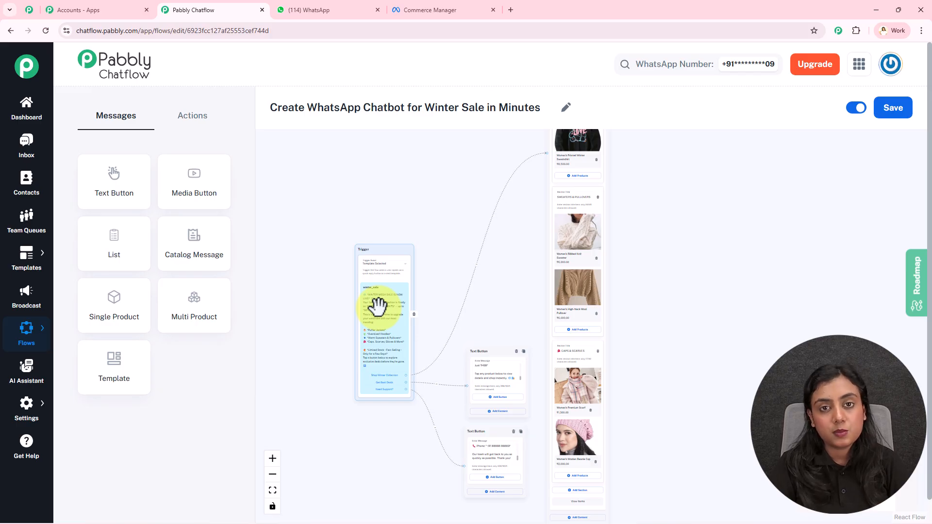
scroll(378, 393, up, 6)
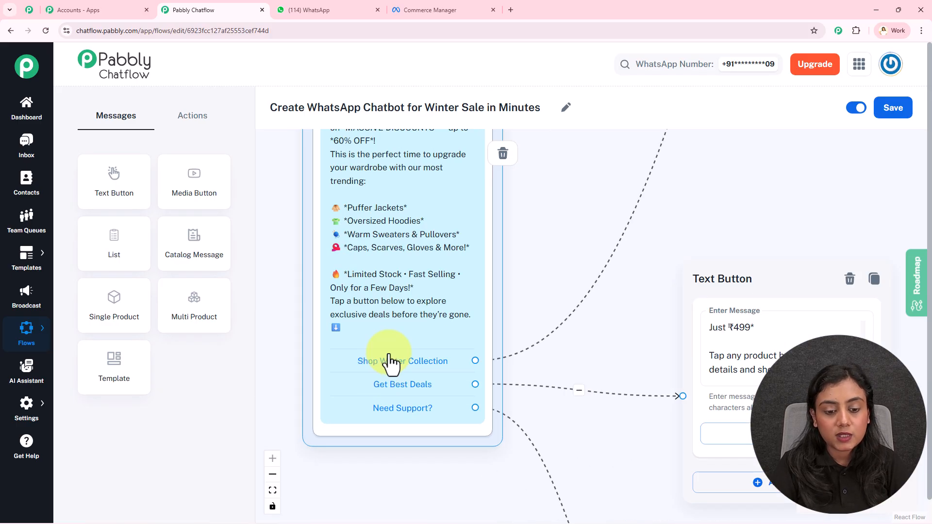
scroll(574, 267, down, 6)
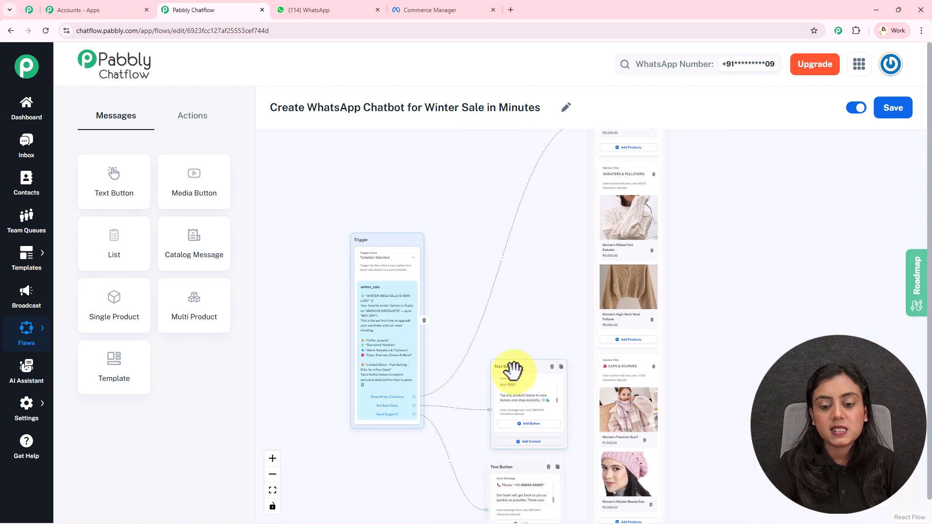
Step: Shift the Get Best Deals Text Button message slightly toward the trigger and save the flow
drag(511, 368, 505, 372)
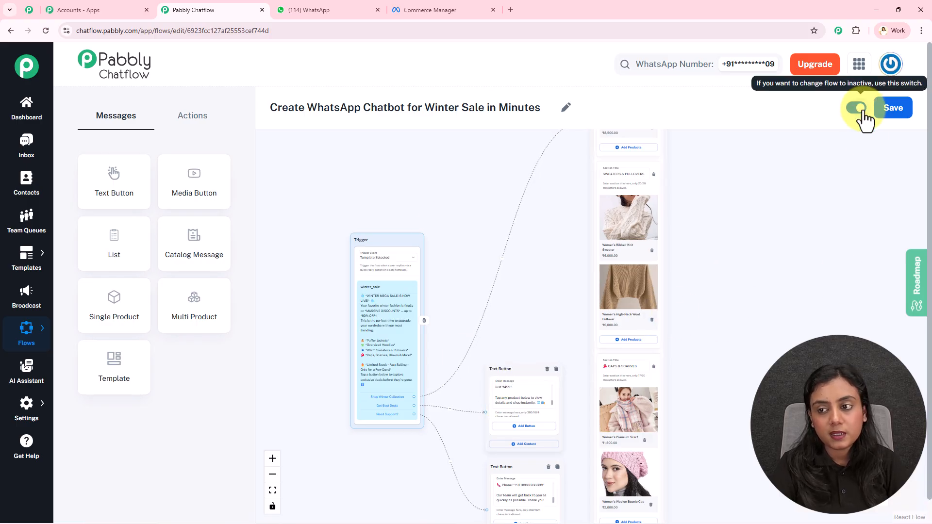
click(891, 111)
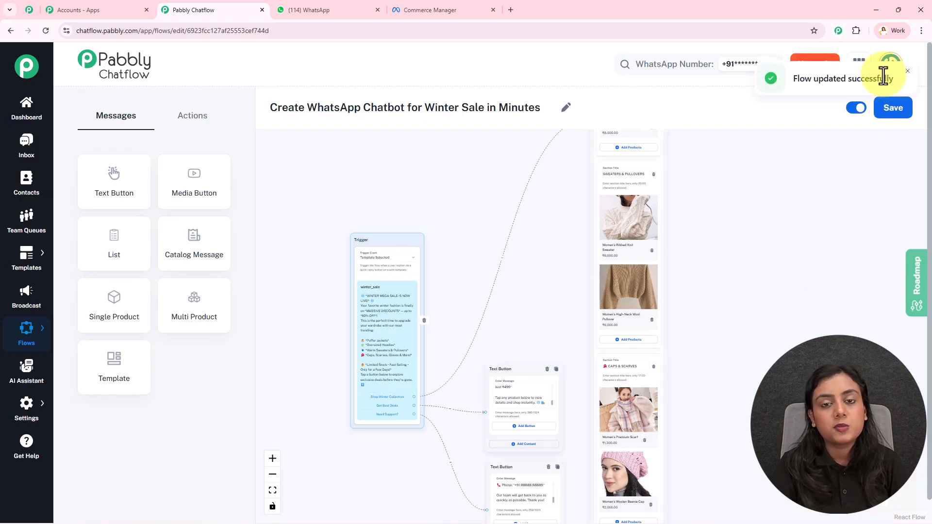
scroll(806, 264, down, 3)
drag(803, 277, 653, 339)
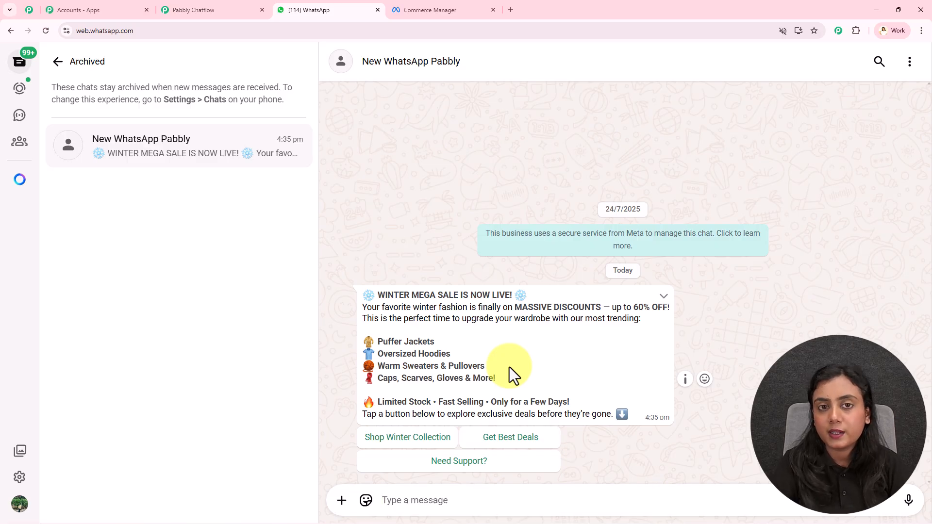
Step: Switch to the WhatsApp chat and test the Get Best Deals and Need Support? quick replies on the winter sale message
drag(643, 410, 385, 282)
click(385, 282)
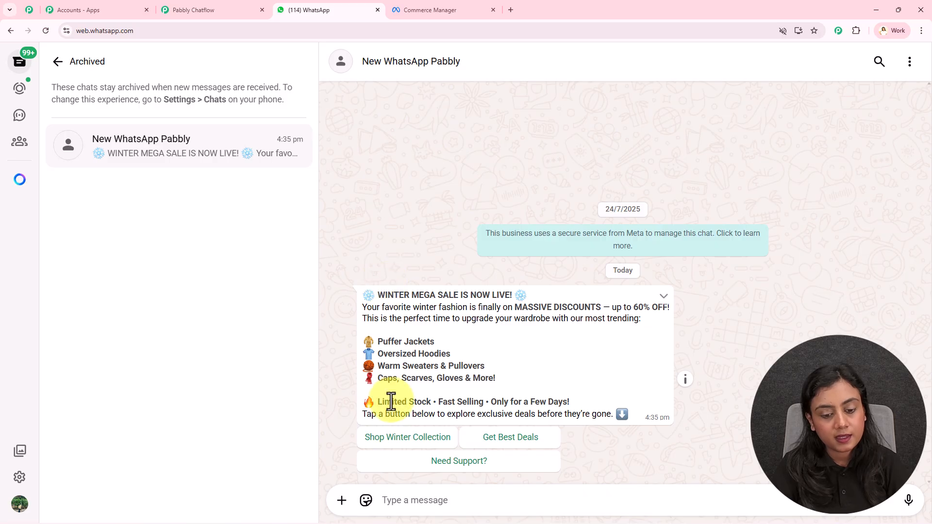
click(511, 438)
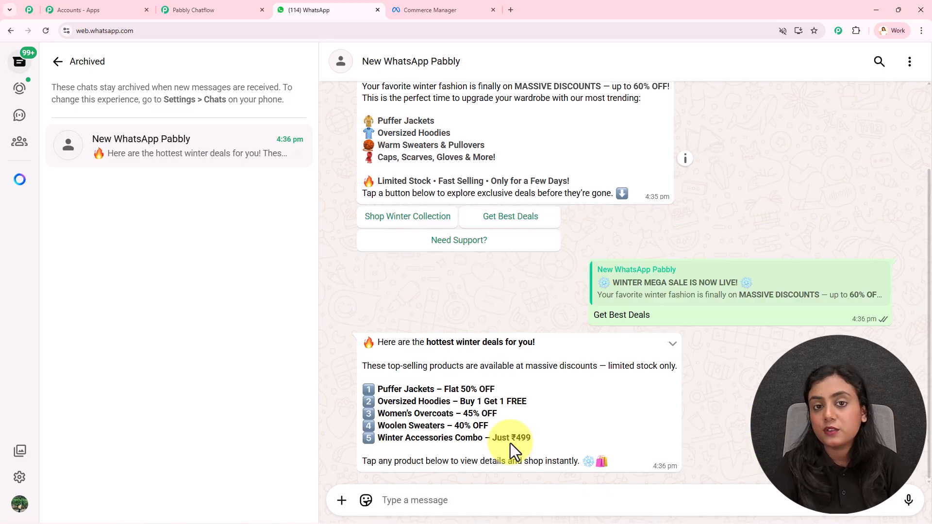
click(463, 243)
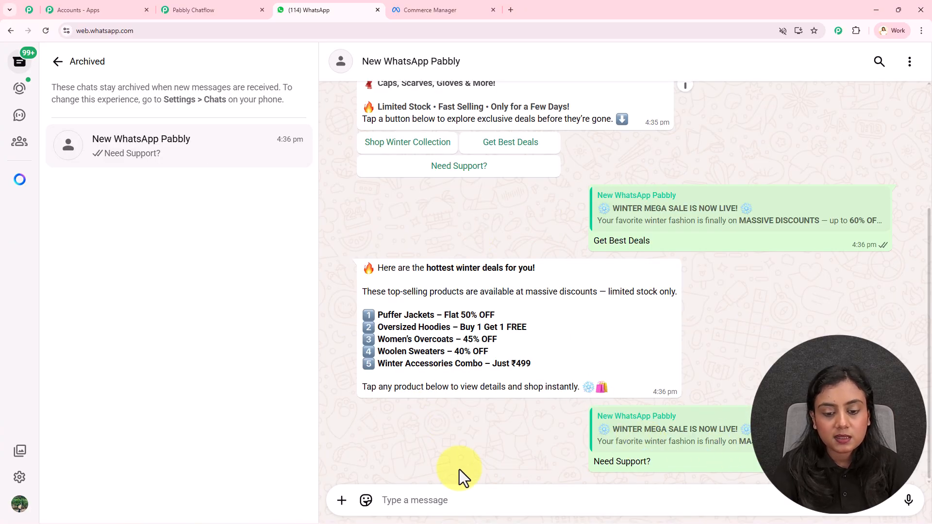
Step: Test the Shop Winter Collection quick reply, view the Women's Classic Puffer Jacket from its item list, and close the list
scroll(495, 378, up, 2)
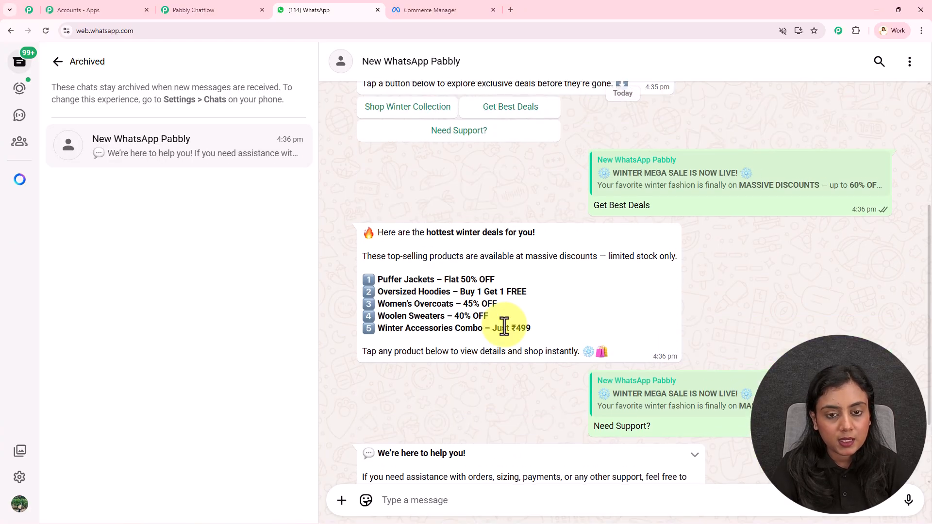
click(427, 115)
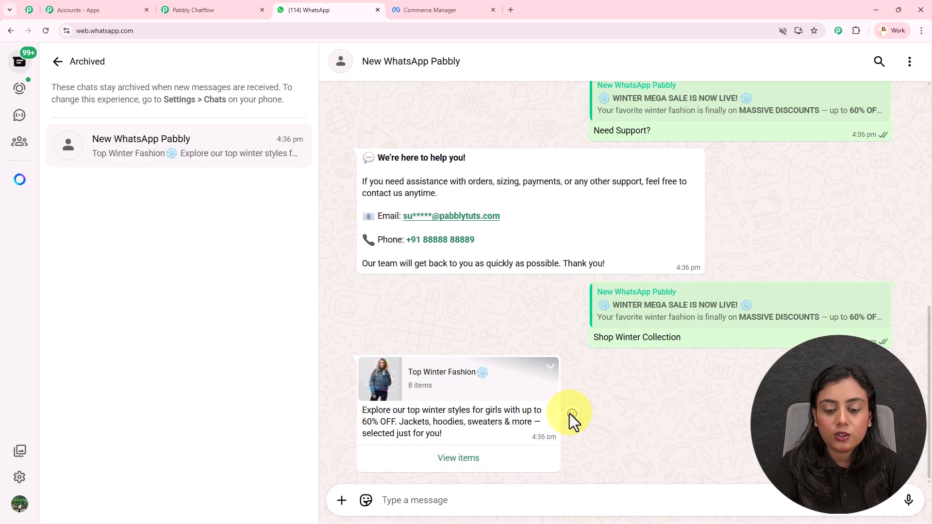
click(464, 459)
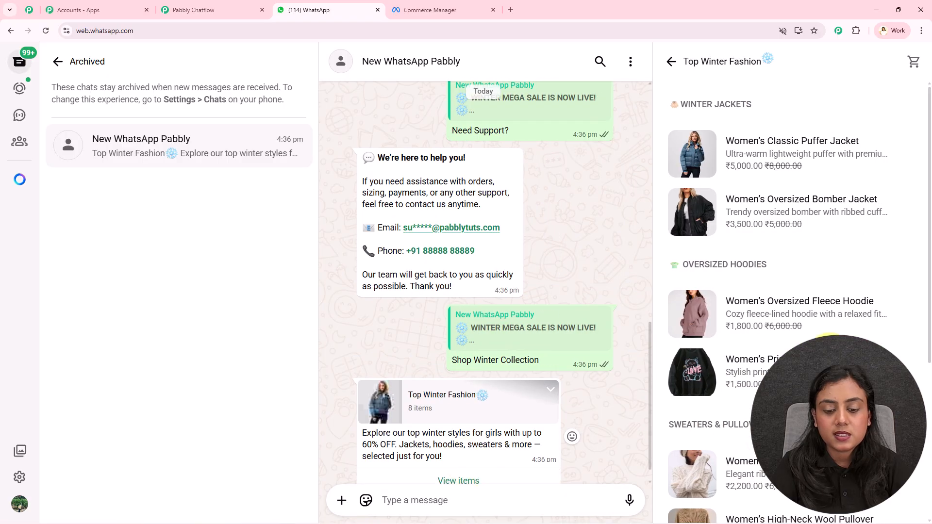
click(786, 158)
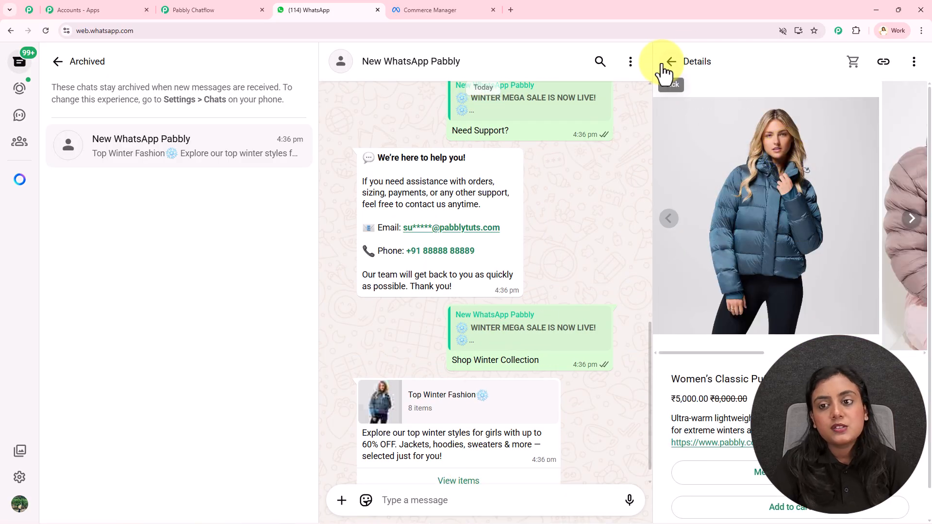
click(671, 62)
click(671, 66)
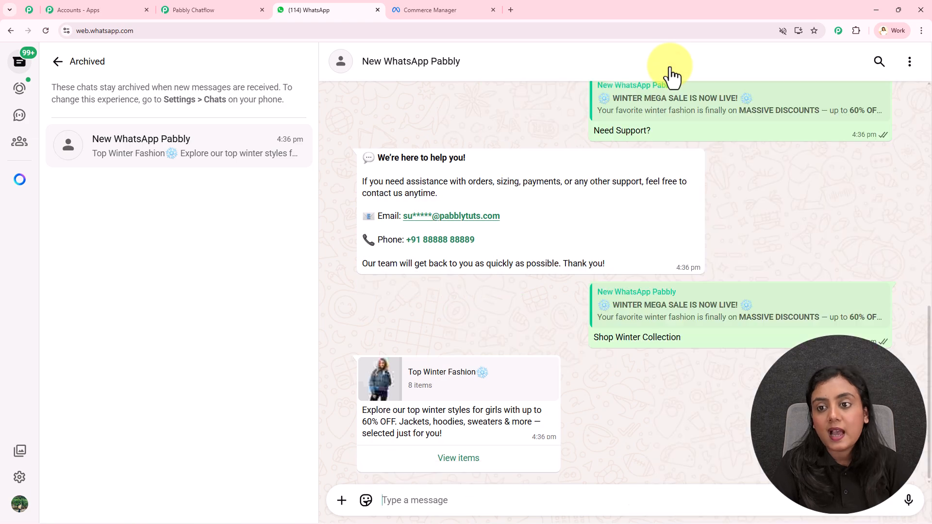
Step: Review the winter sale message and chatbot replies in the WhatsApp chat, then return to the flow in Pabbly Chatflow
scroll(858, 255, up, 4)
scroll(858, 255, down, 4)
scroll(858, 255, up, 10)
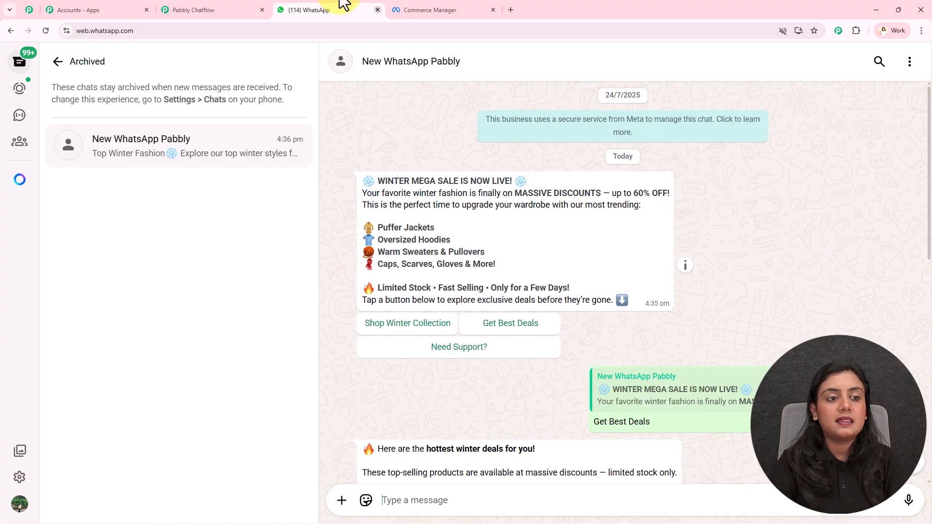
click(192, 9)
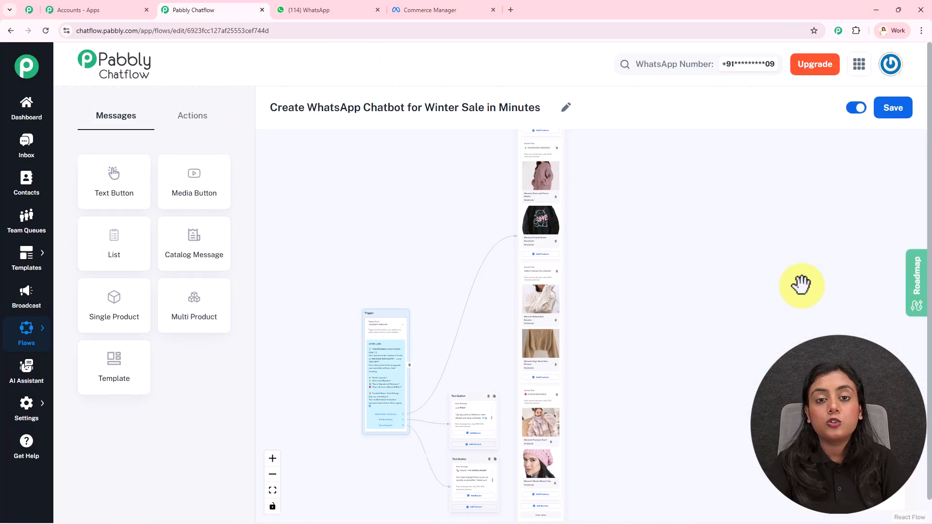